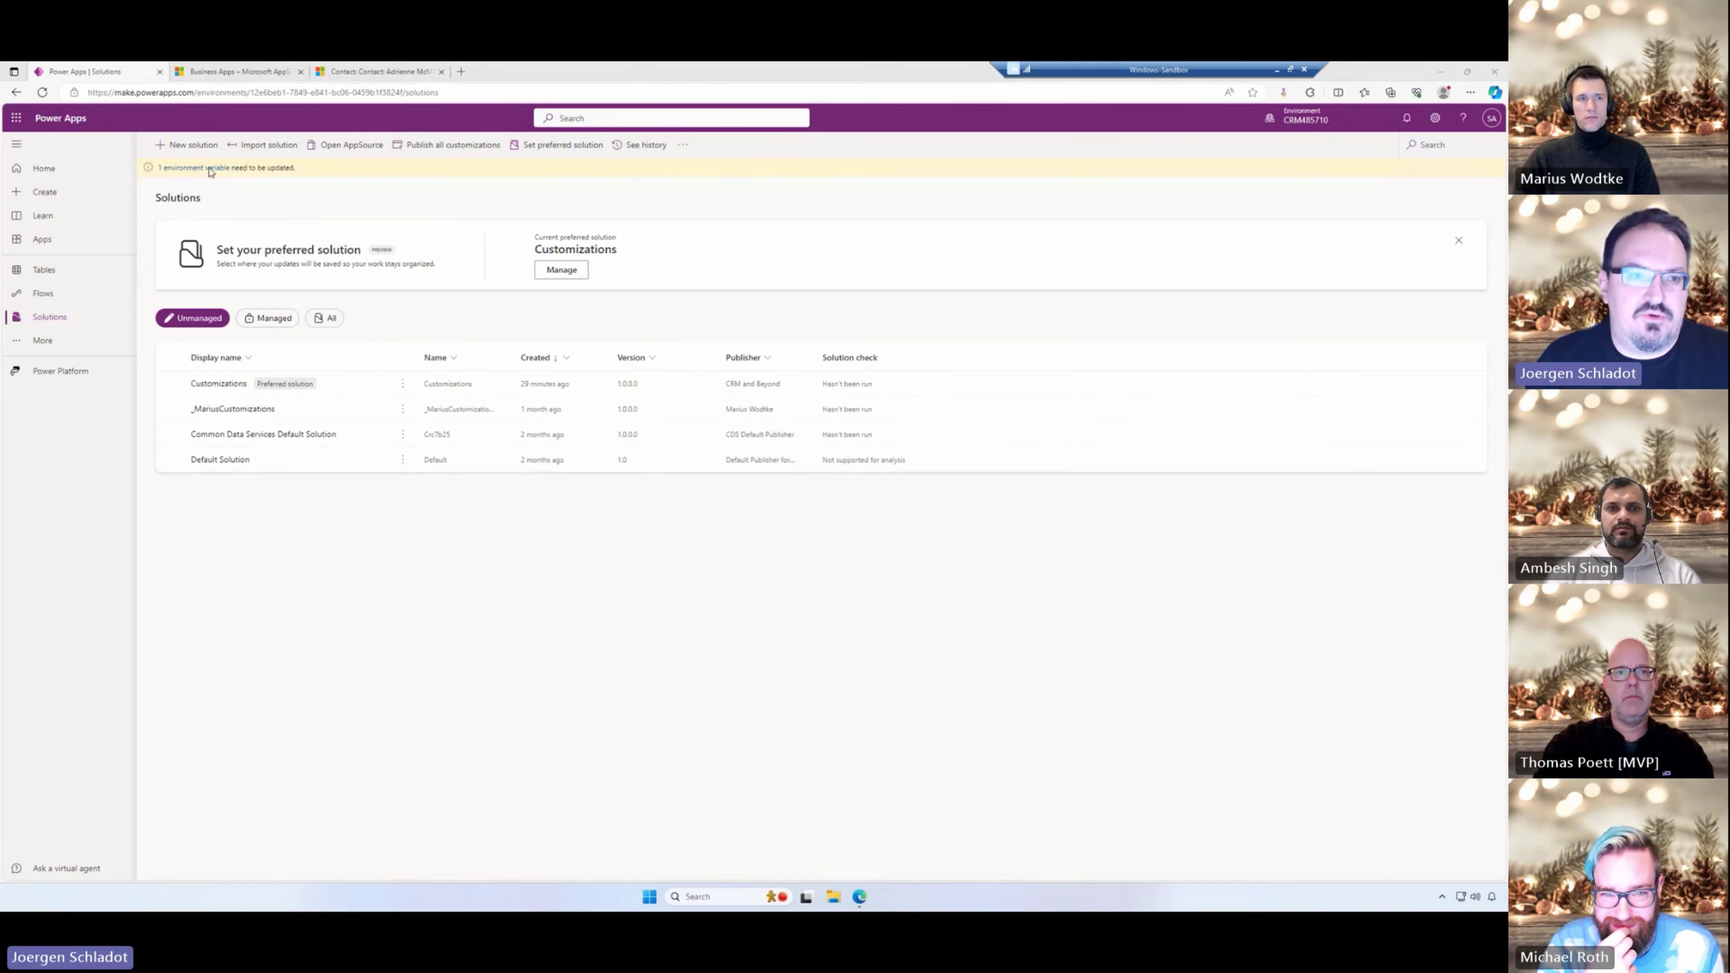
- Try to create a new solution named Dataverse Accelerator with CRM and Beyond as its publisher
click(188, 144)
click(1403, 165)
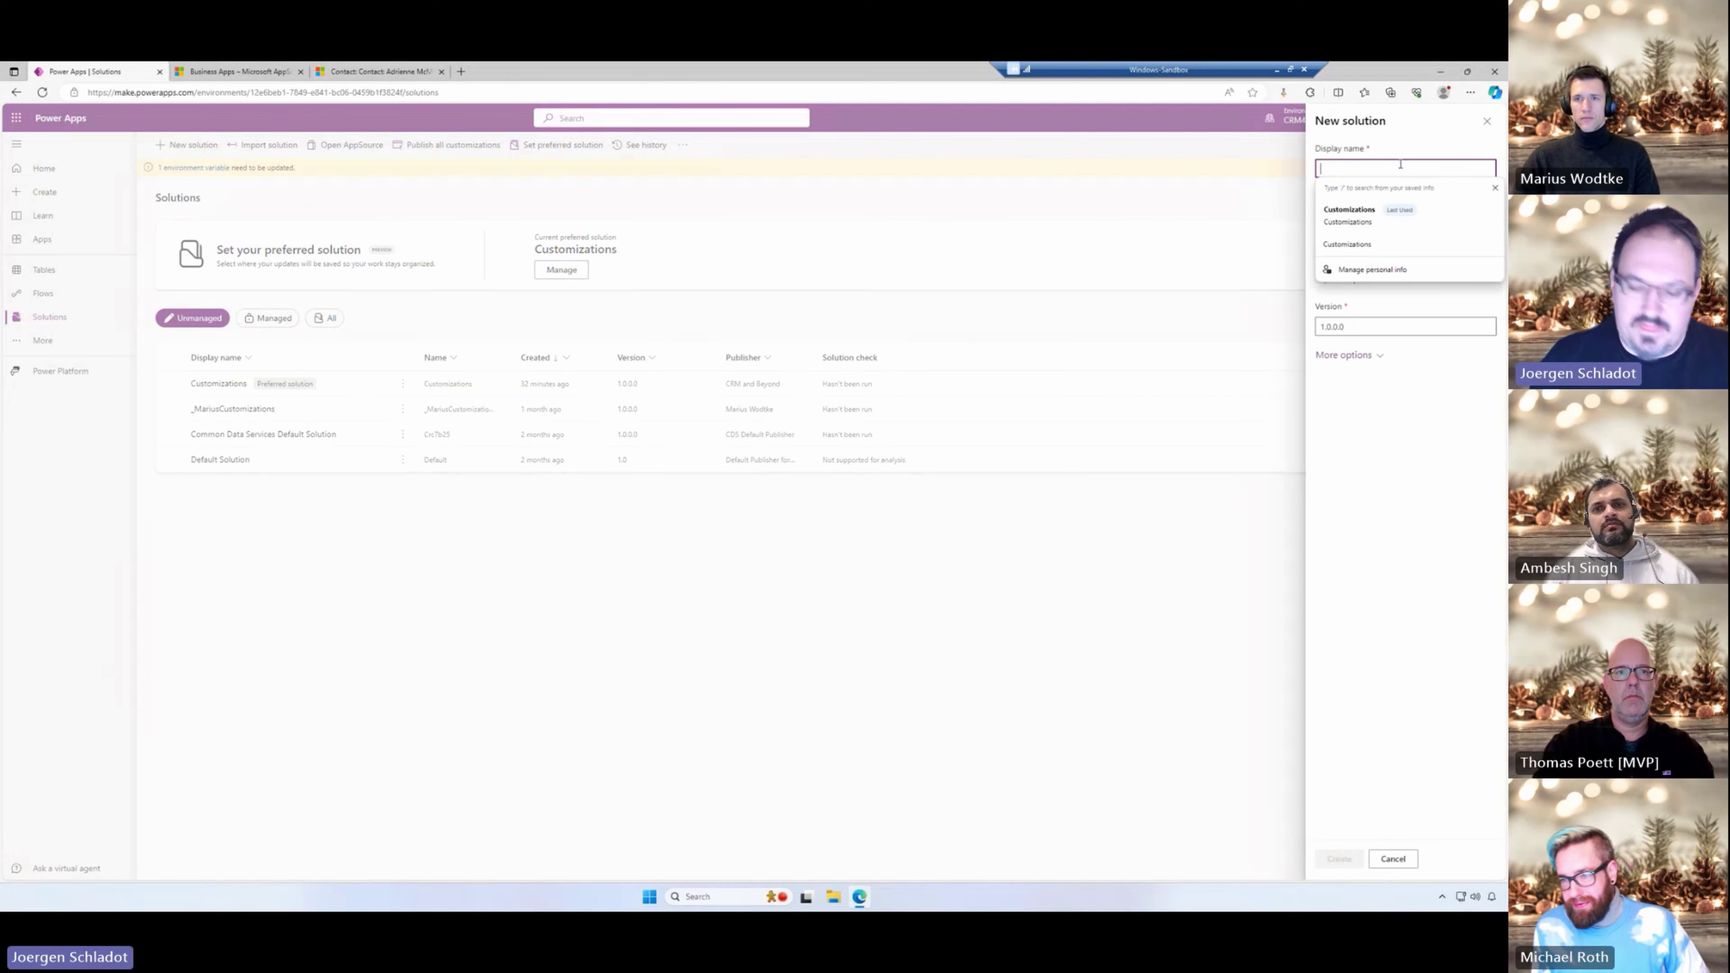
text(Data)
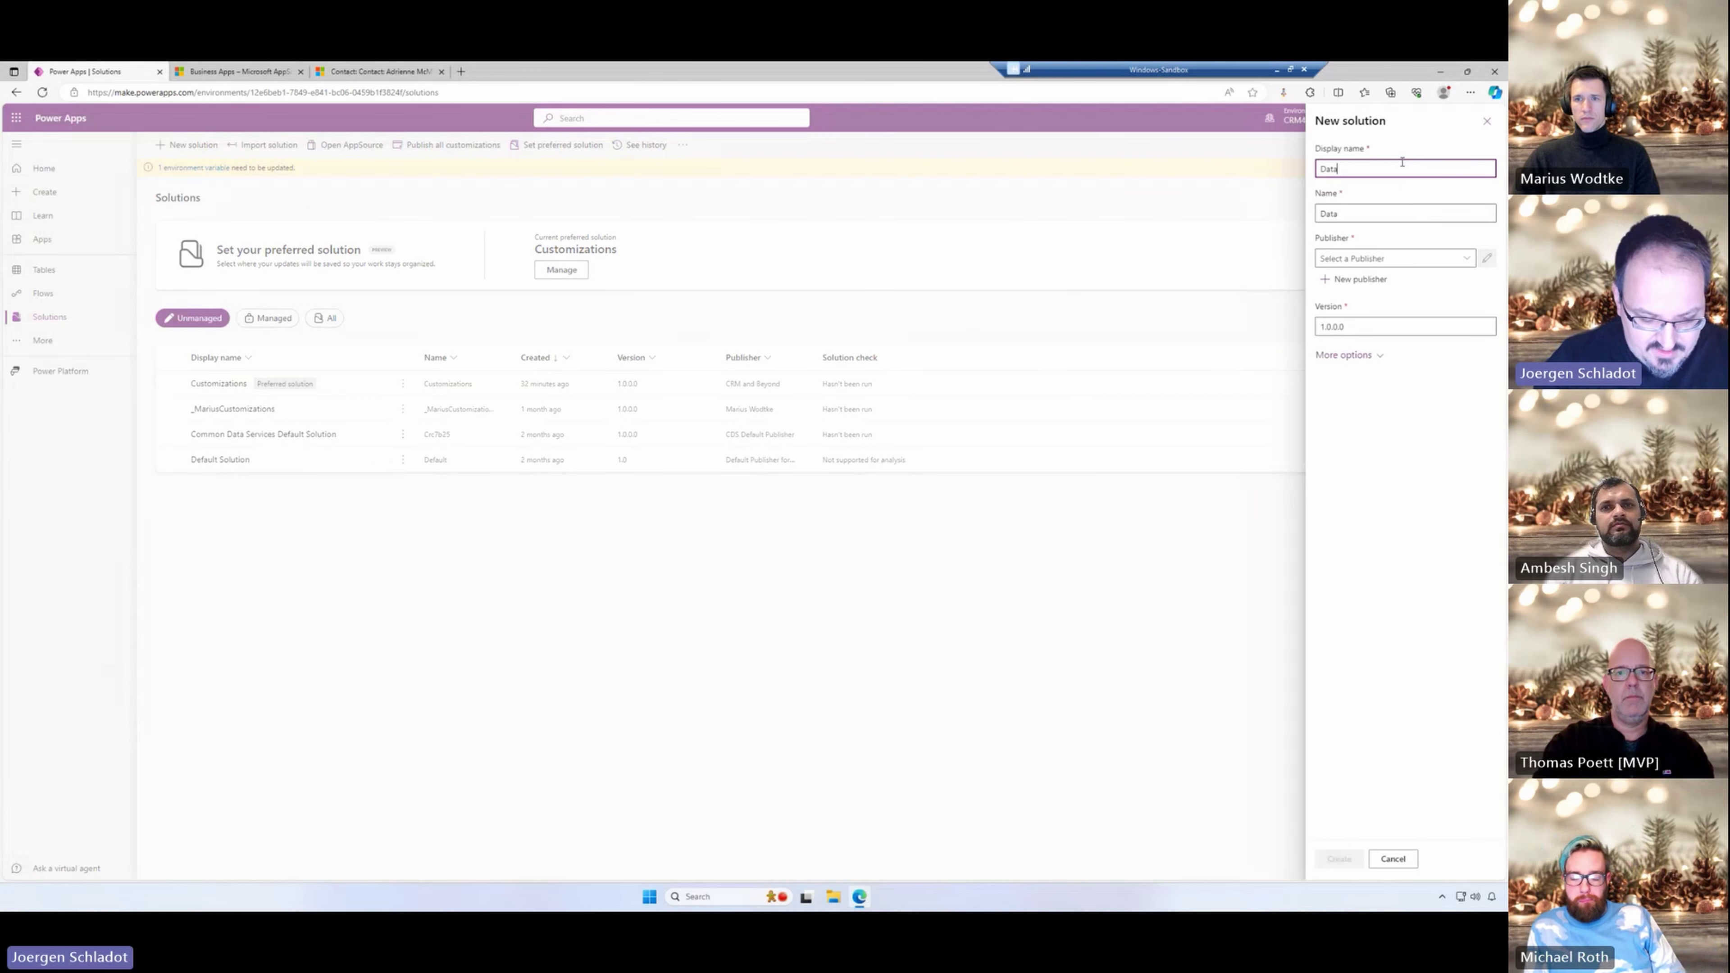
text(verse Acce)
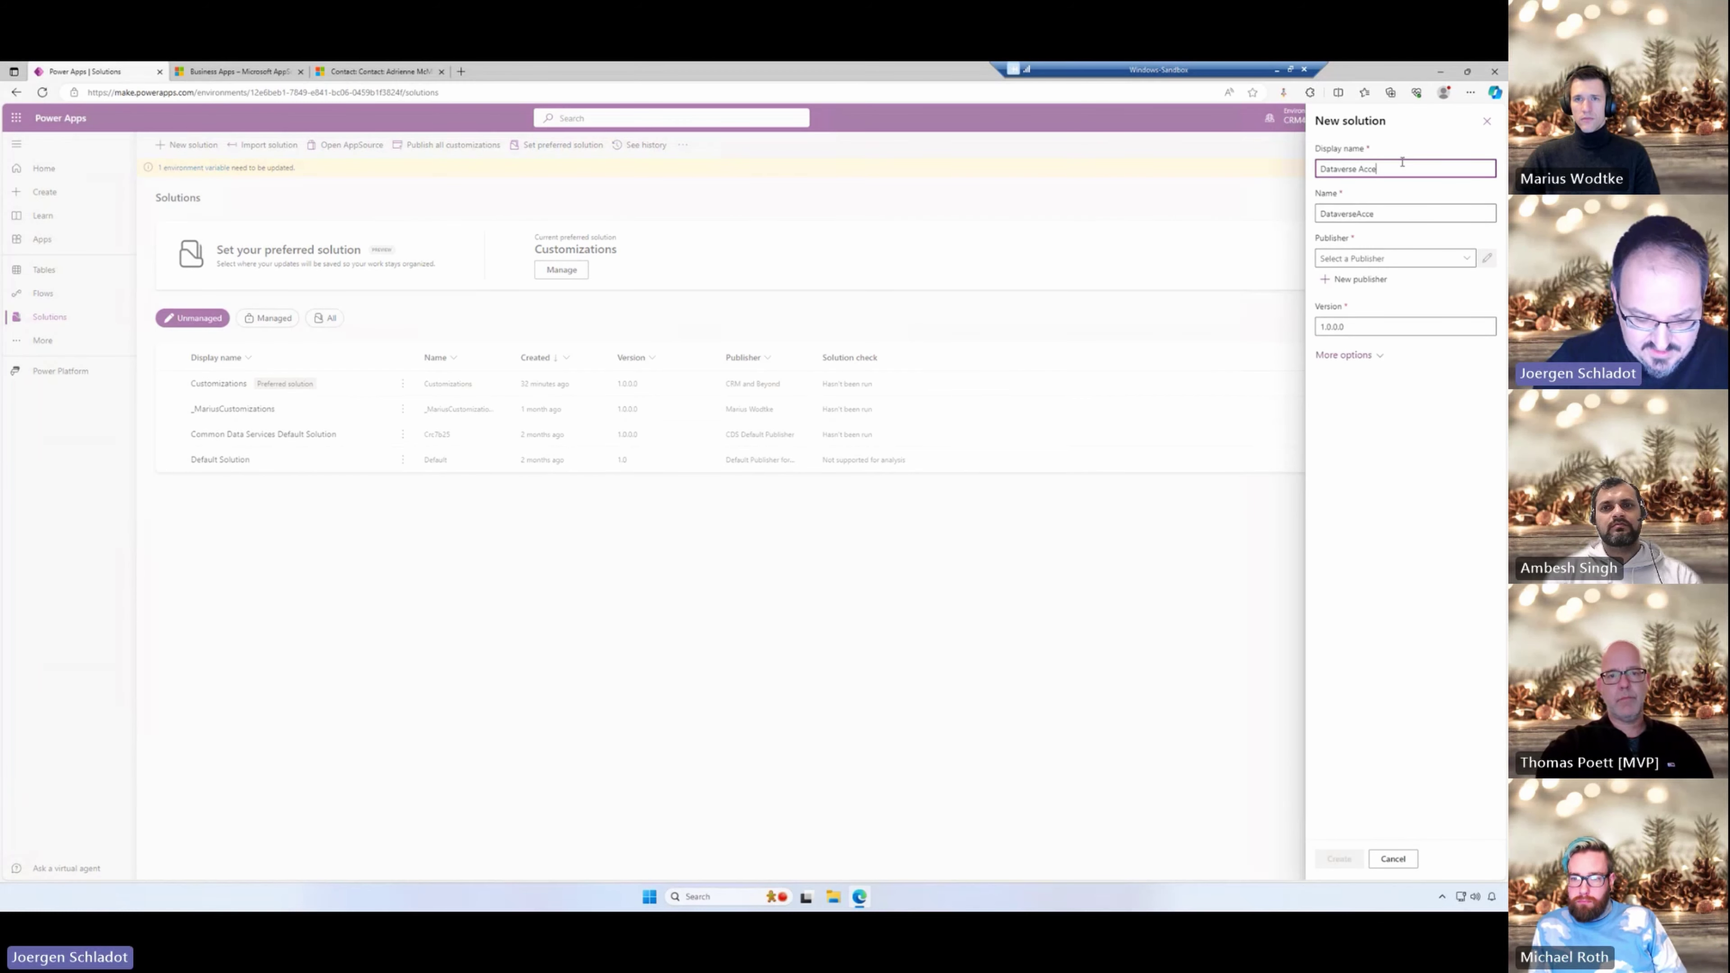
text(lerator)
click(1405, 259)
click(1466, 259)
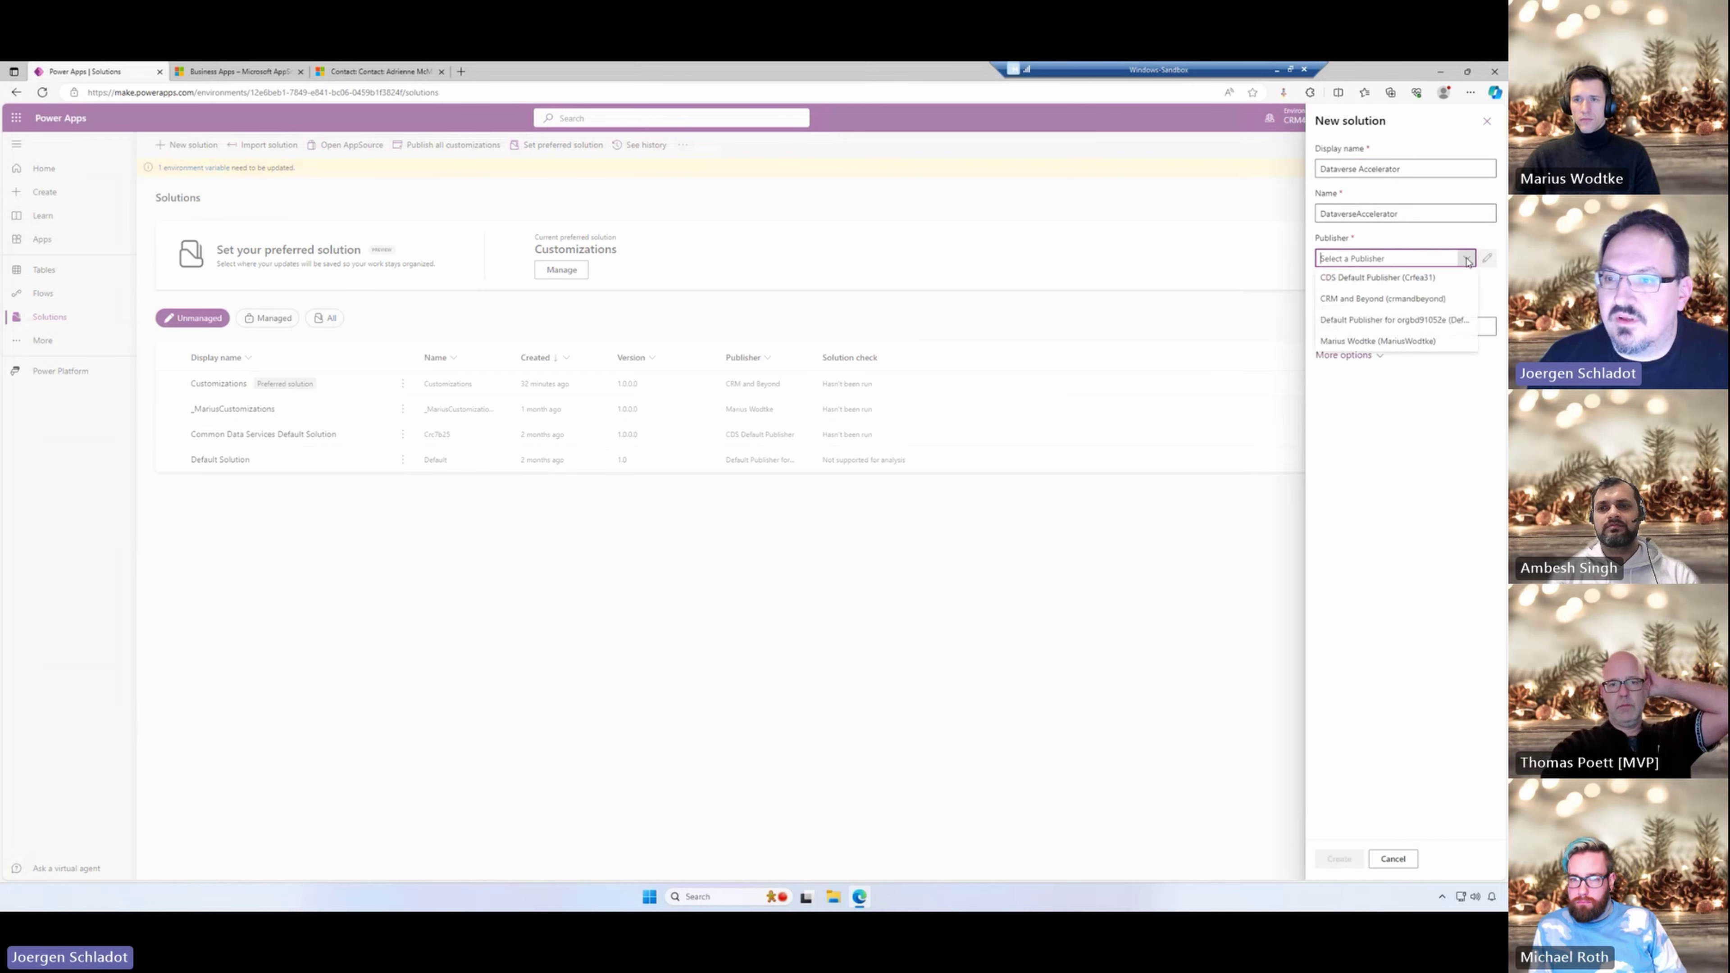
click(1396, 299)
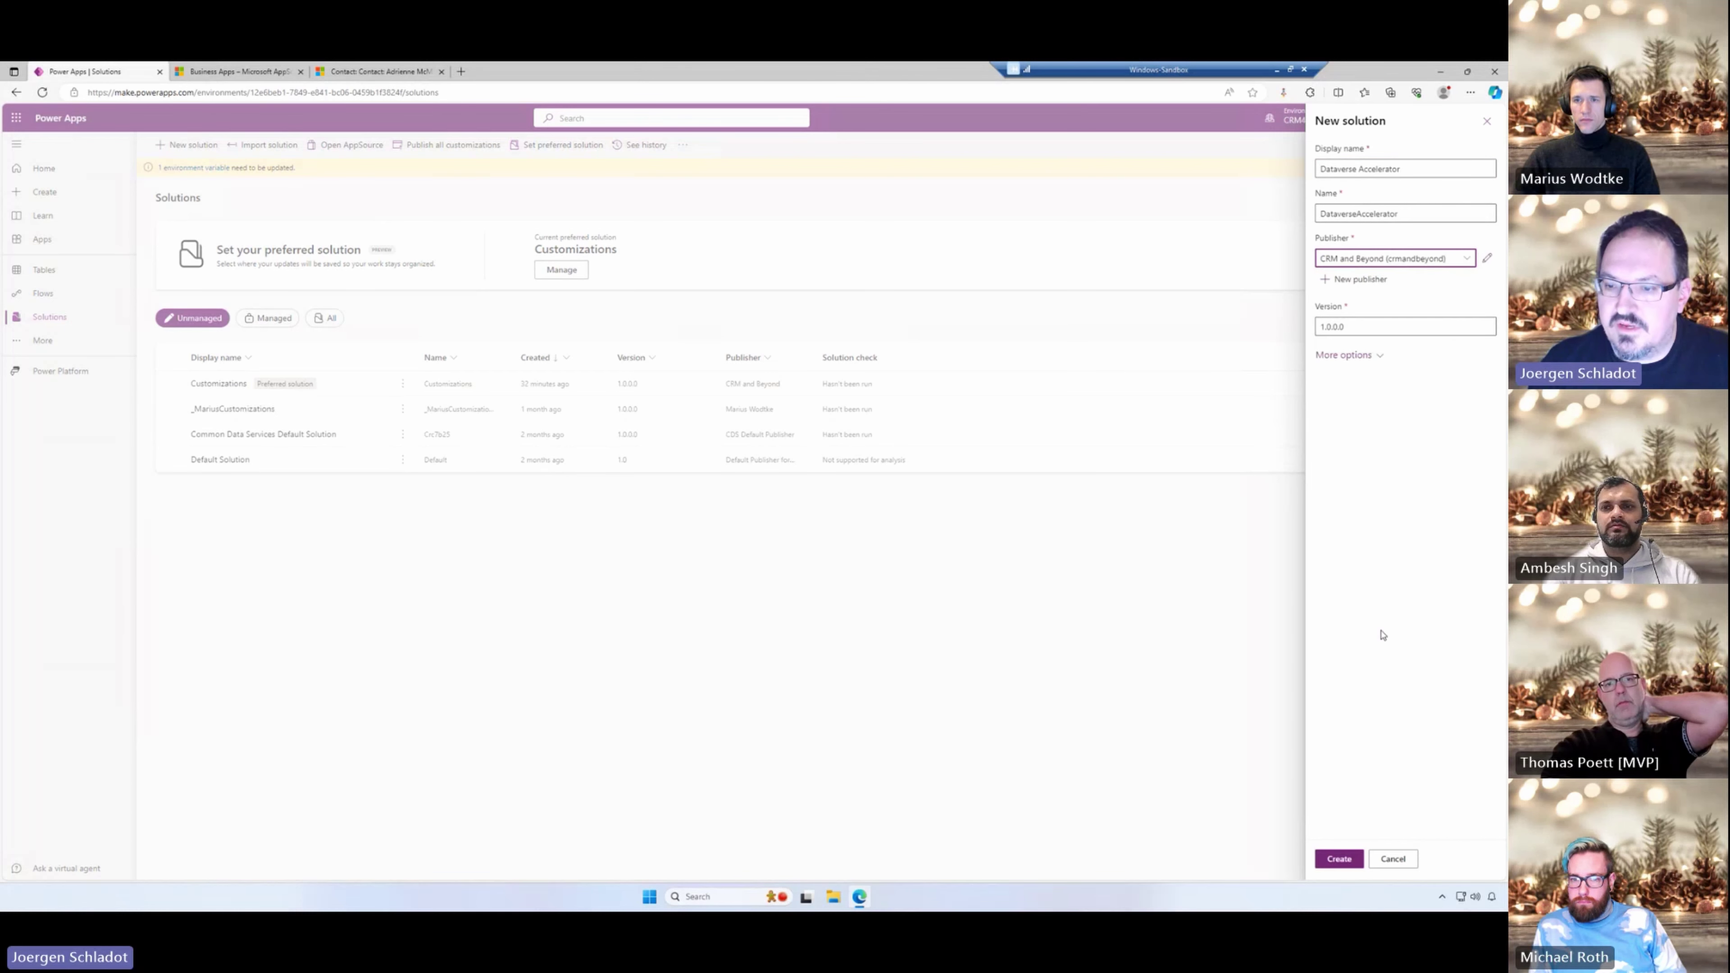
click(1345, 853)
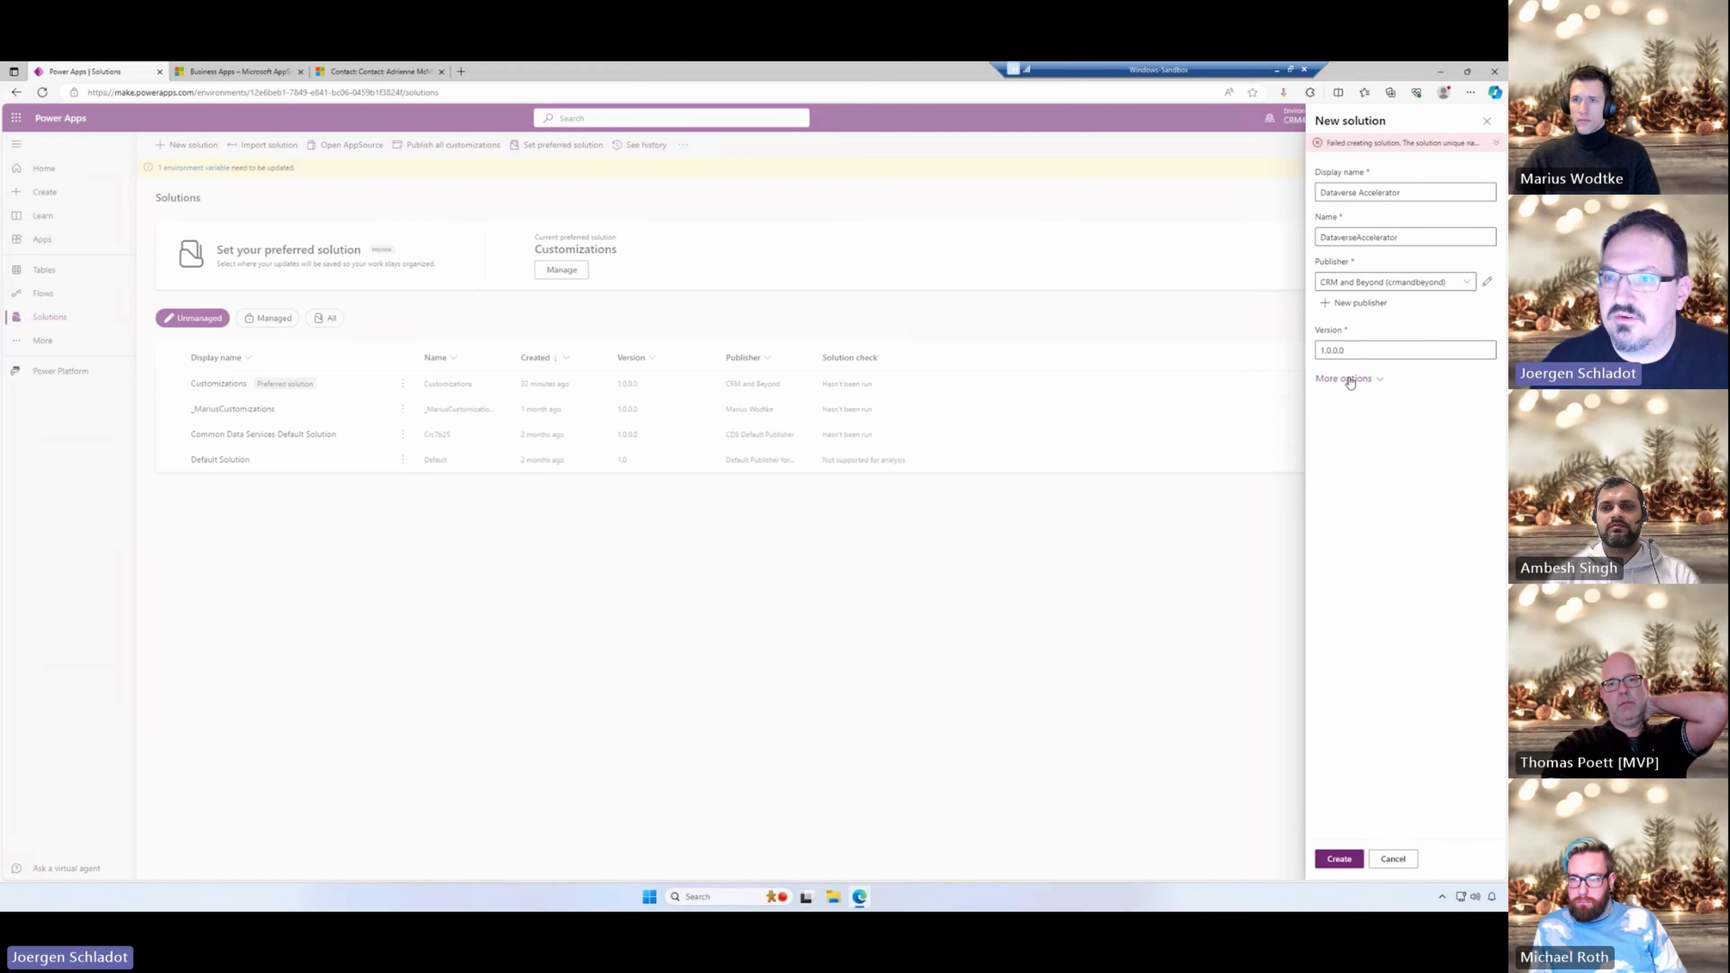
- Create the solution under the name LowCodePlugins and return to the solutions list
click(1353, 858)
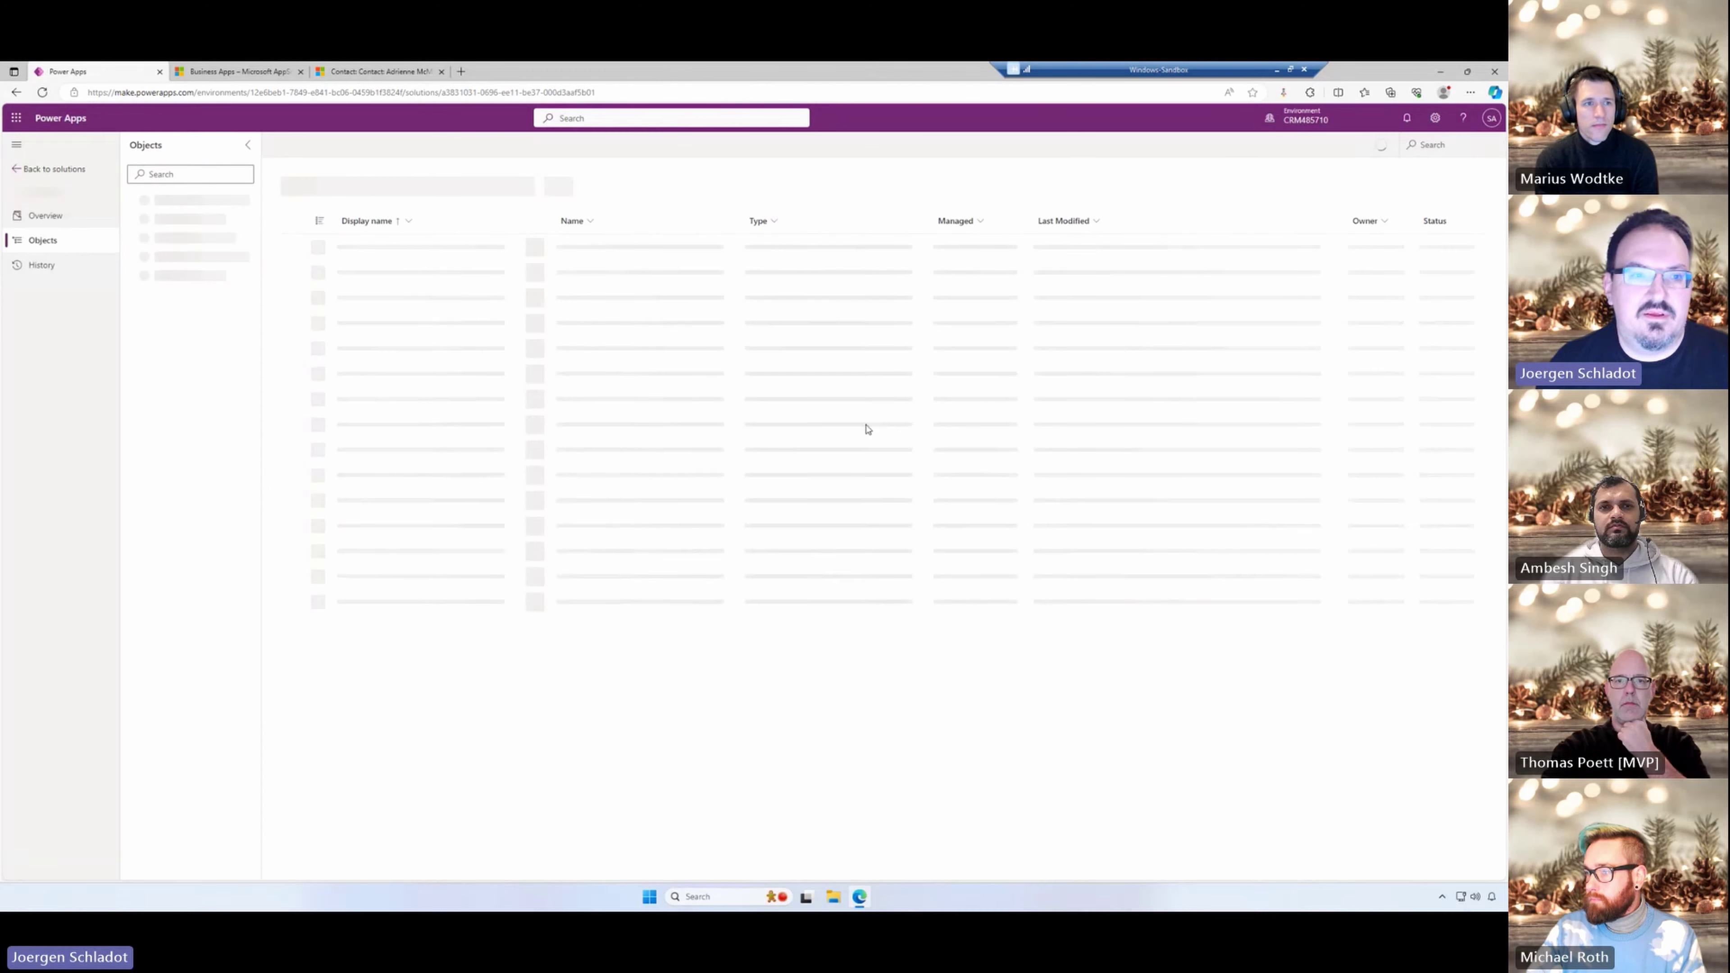
click(61, 173)
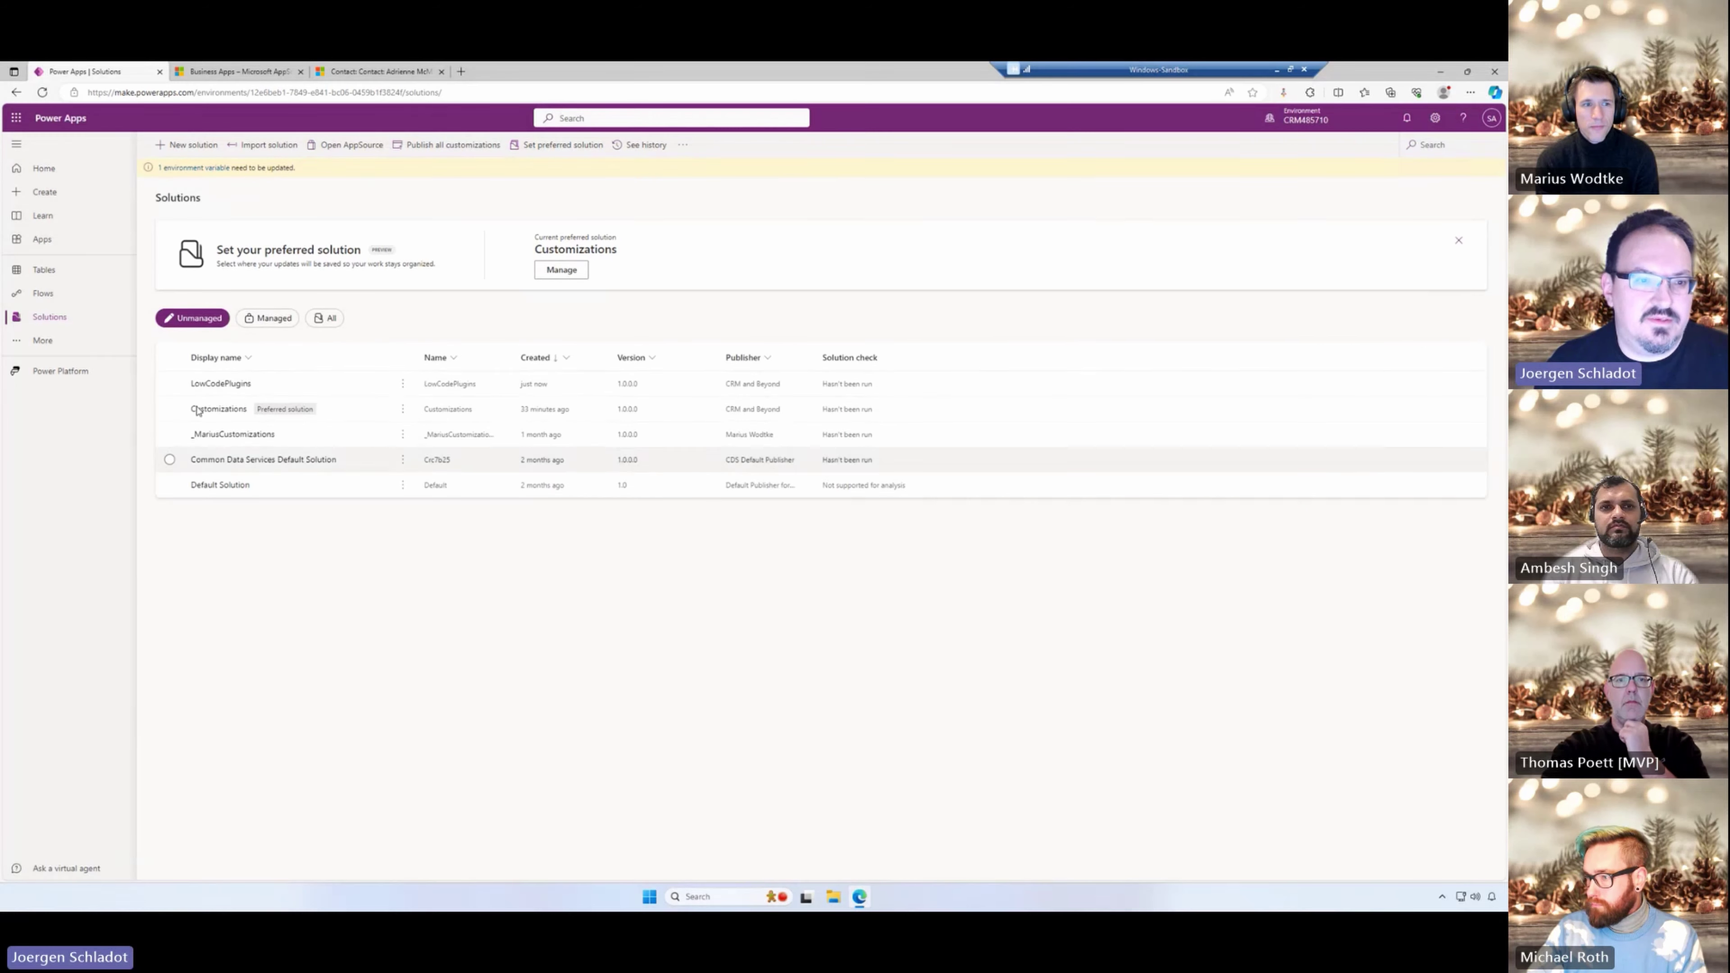
- Set the Working Solution environment variable to the unique name LowCodePlugins, copied from the solutions list, and save it
double_click(448, 384)
key(ctrl+c)
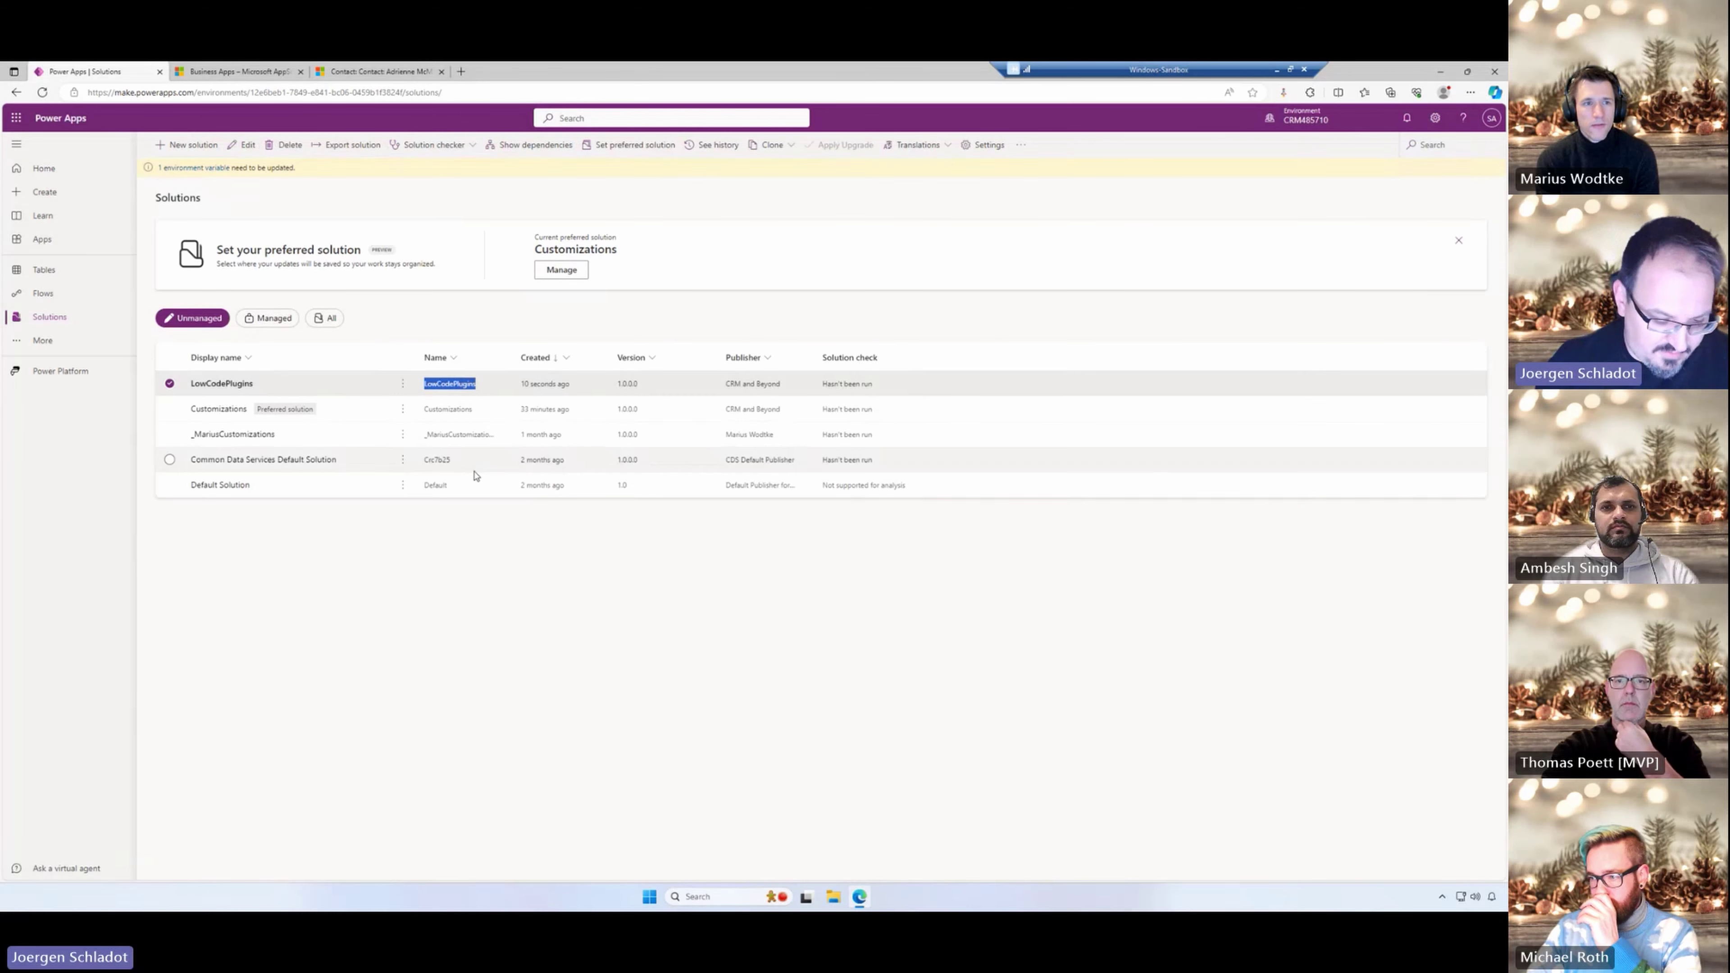
click(190, 170)
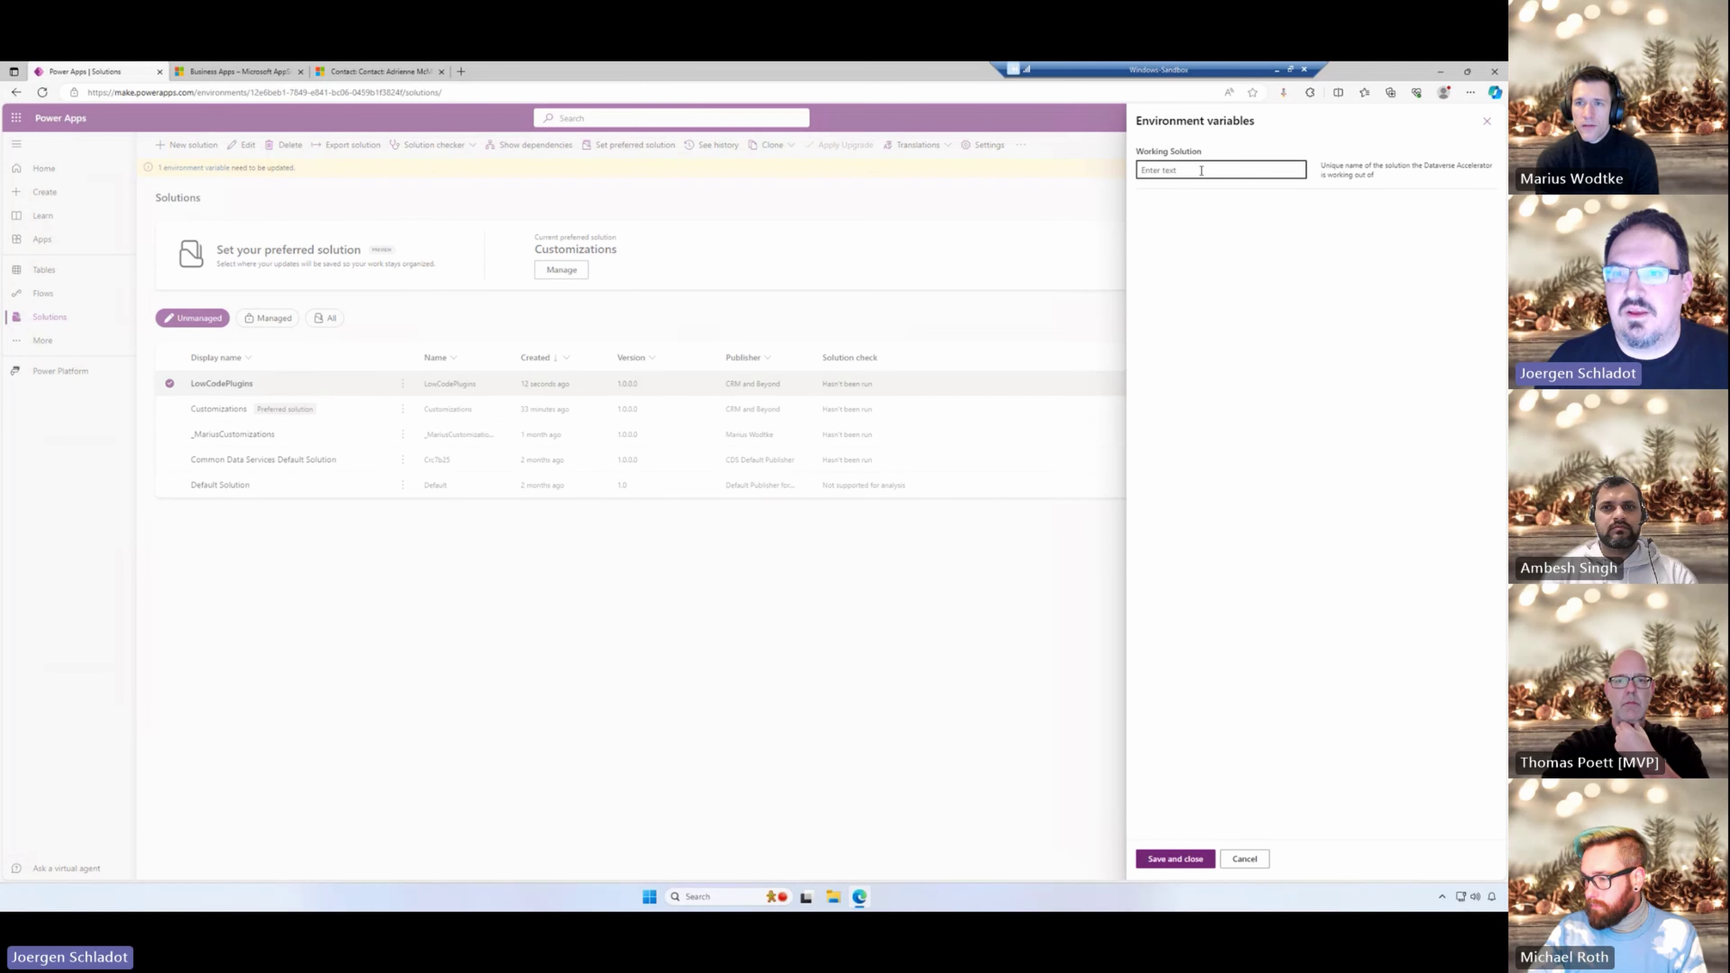
click(1201, 170)
key(ctrl+v)
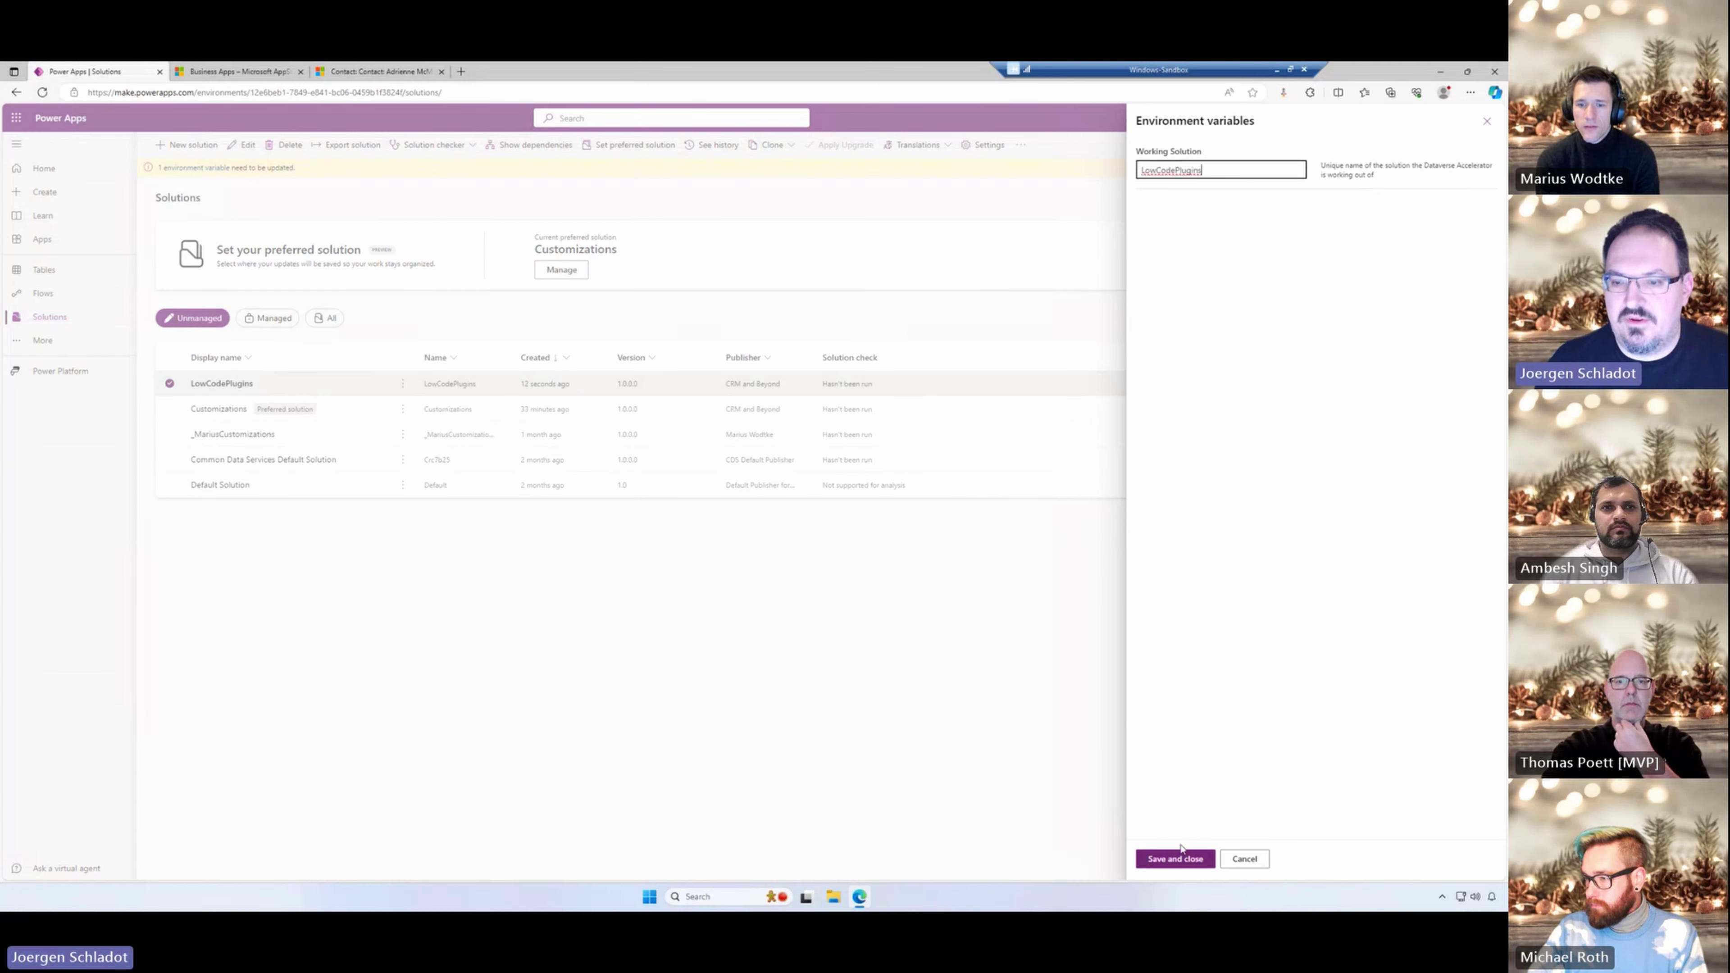
click(1184, 859)
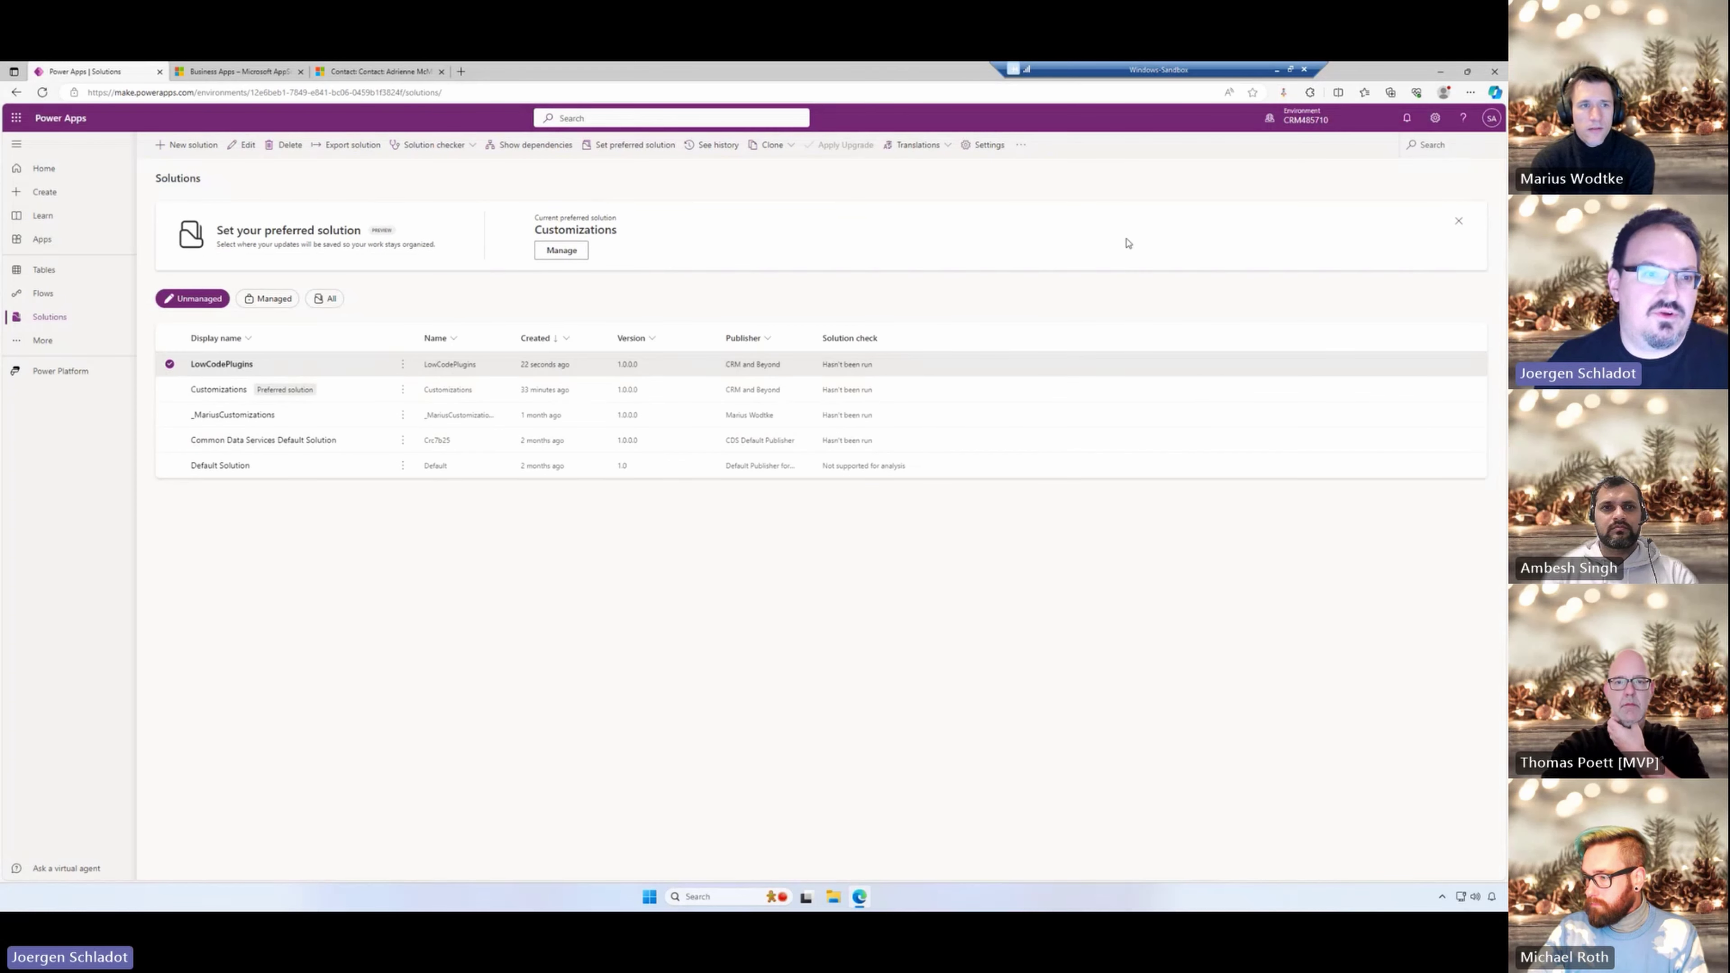
- Find the Dataverse Accelerator App among all apps in the environment and launch it
click(45, 245)
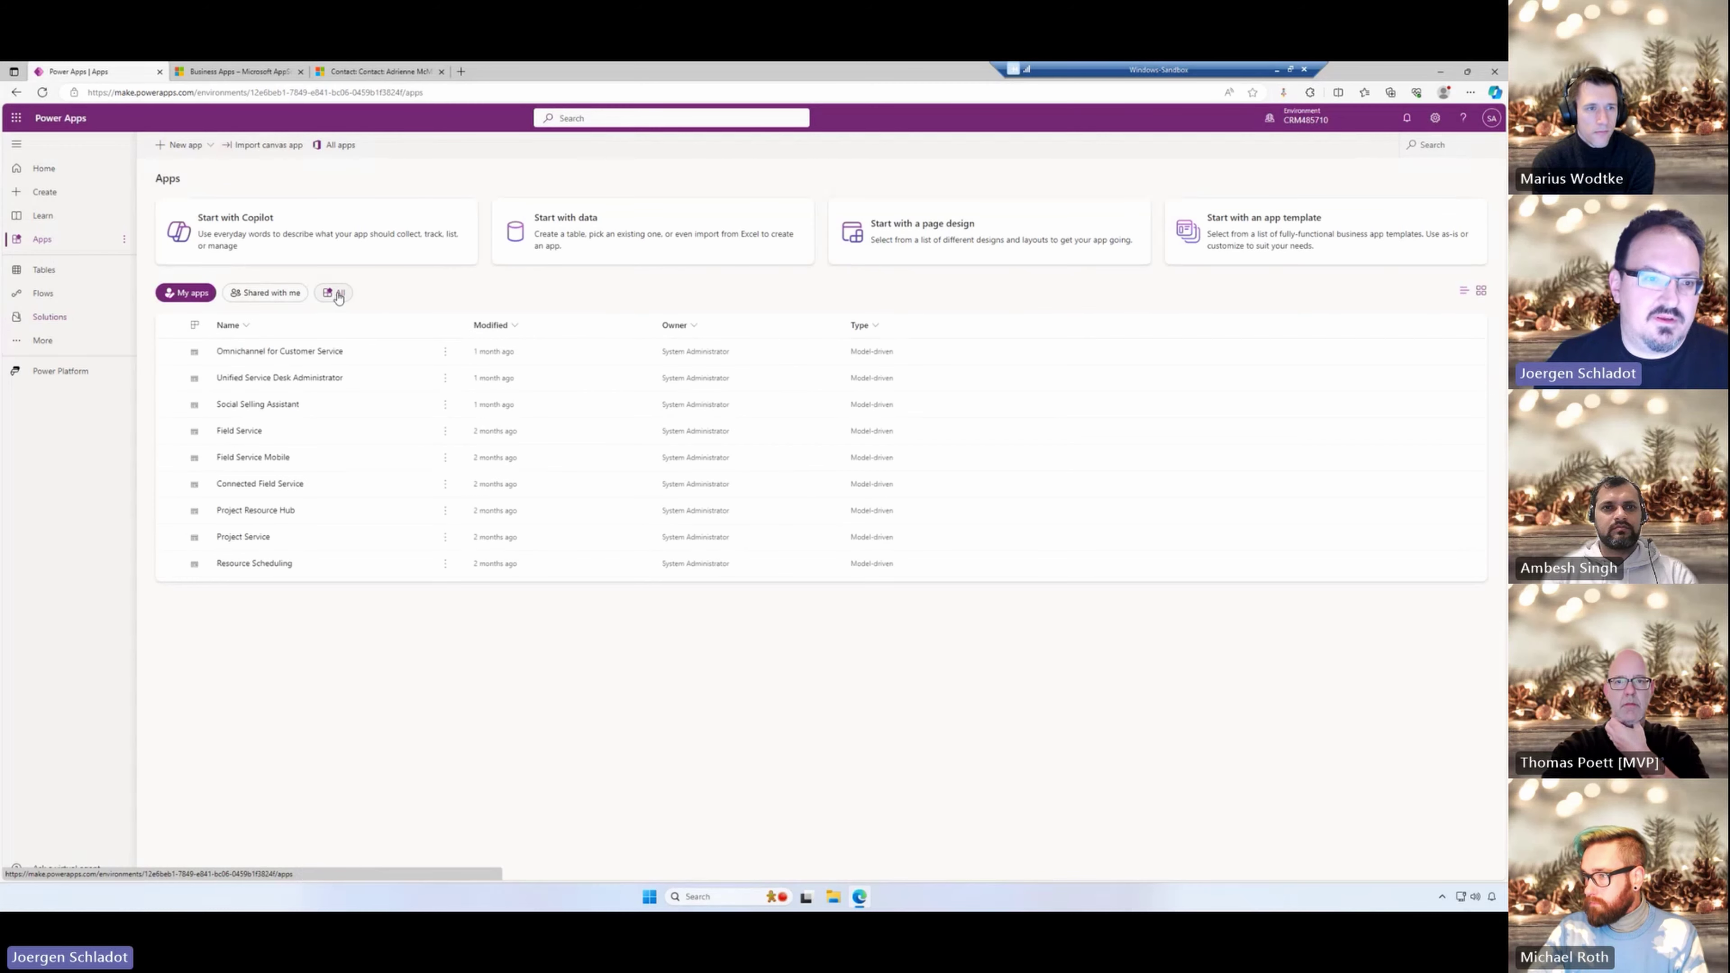
click(341, 295)
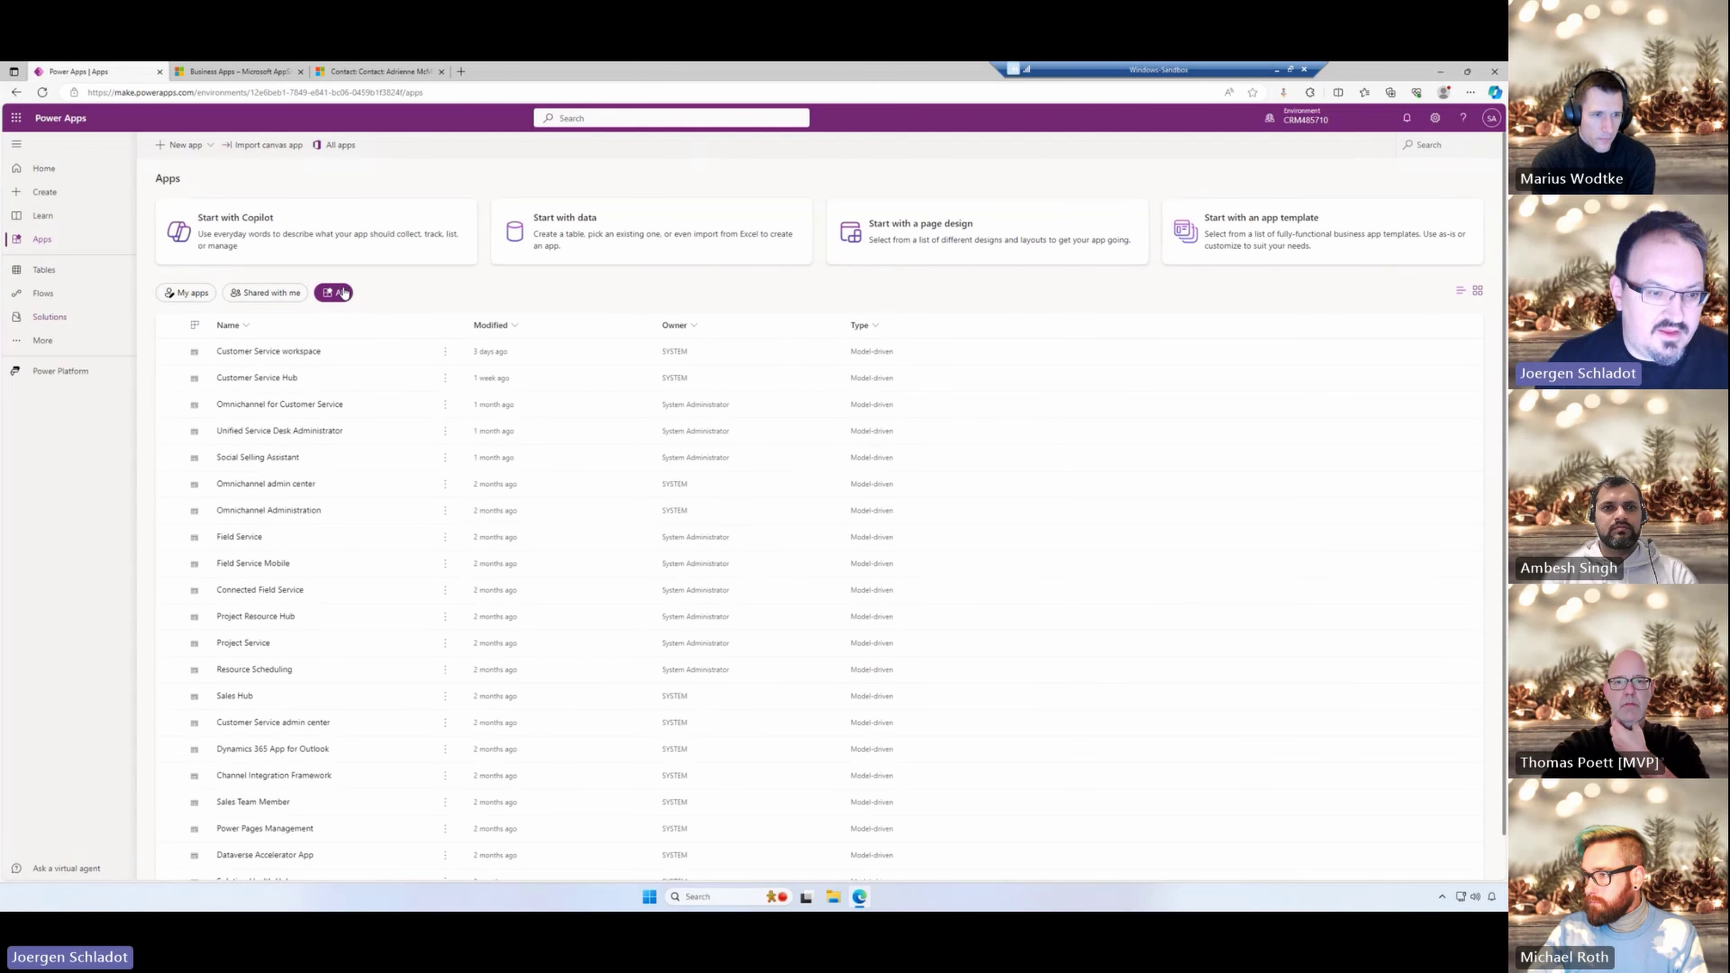
scroll(277, 858, down, 2)
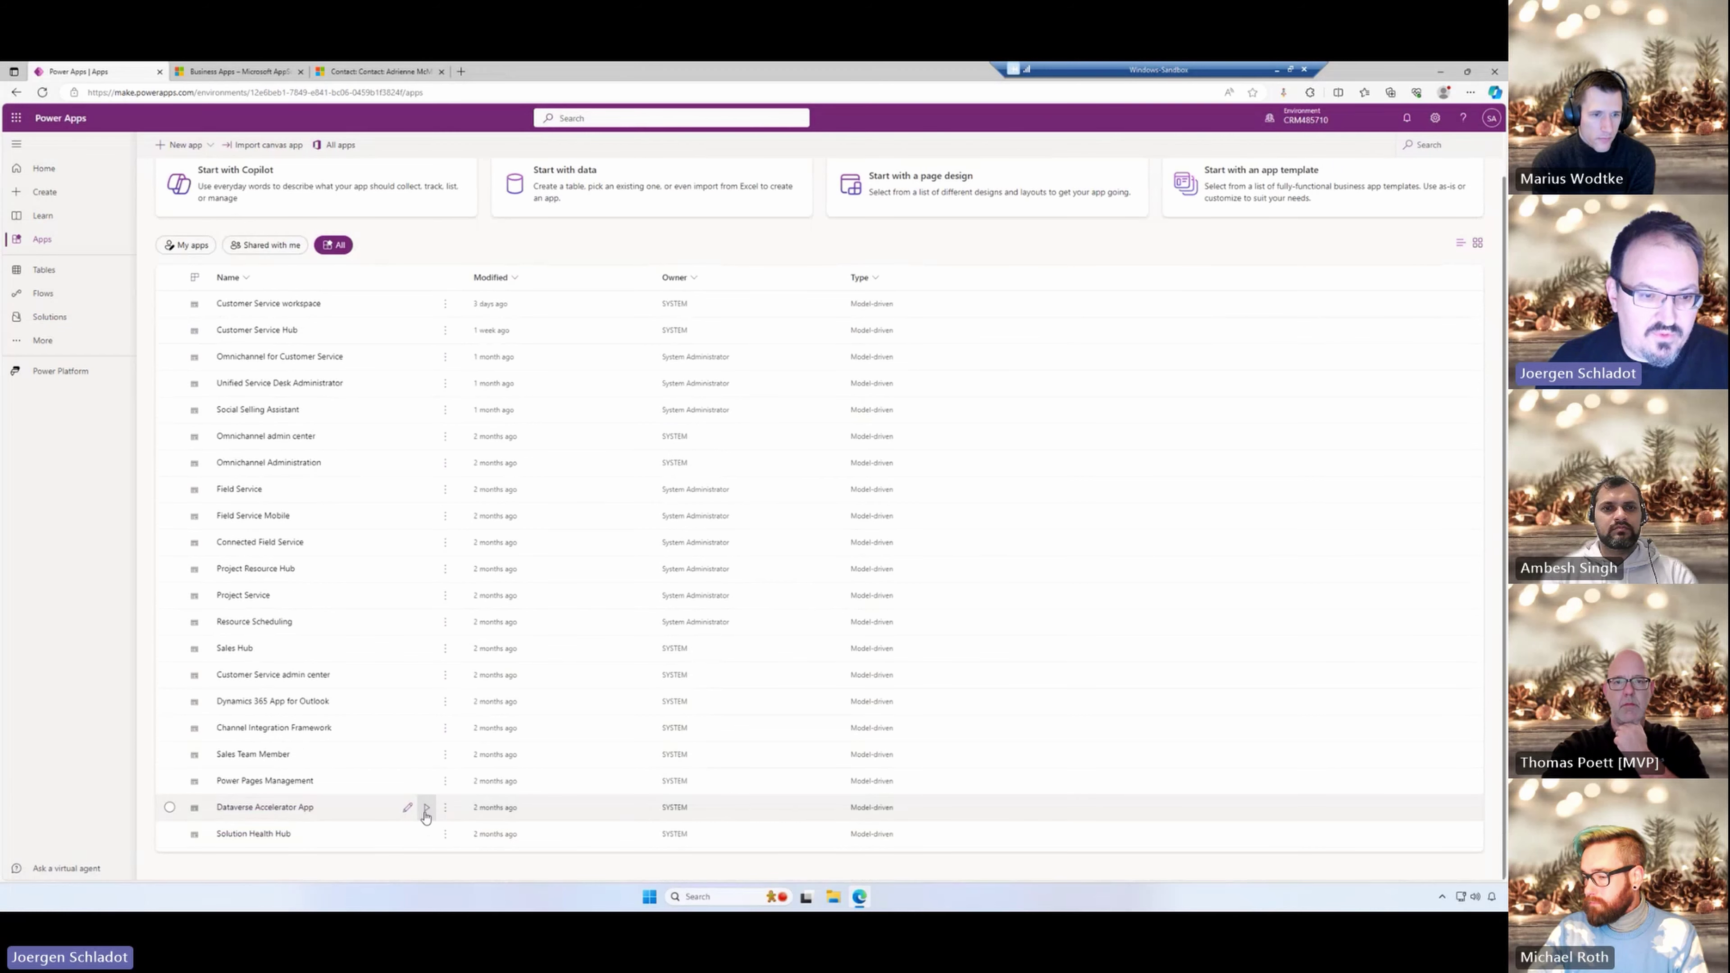
click(427, 810)
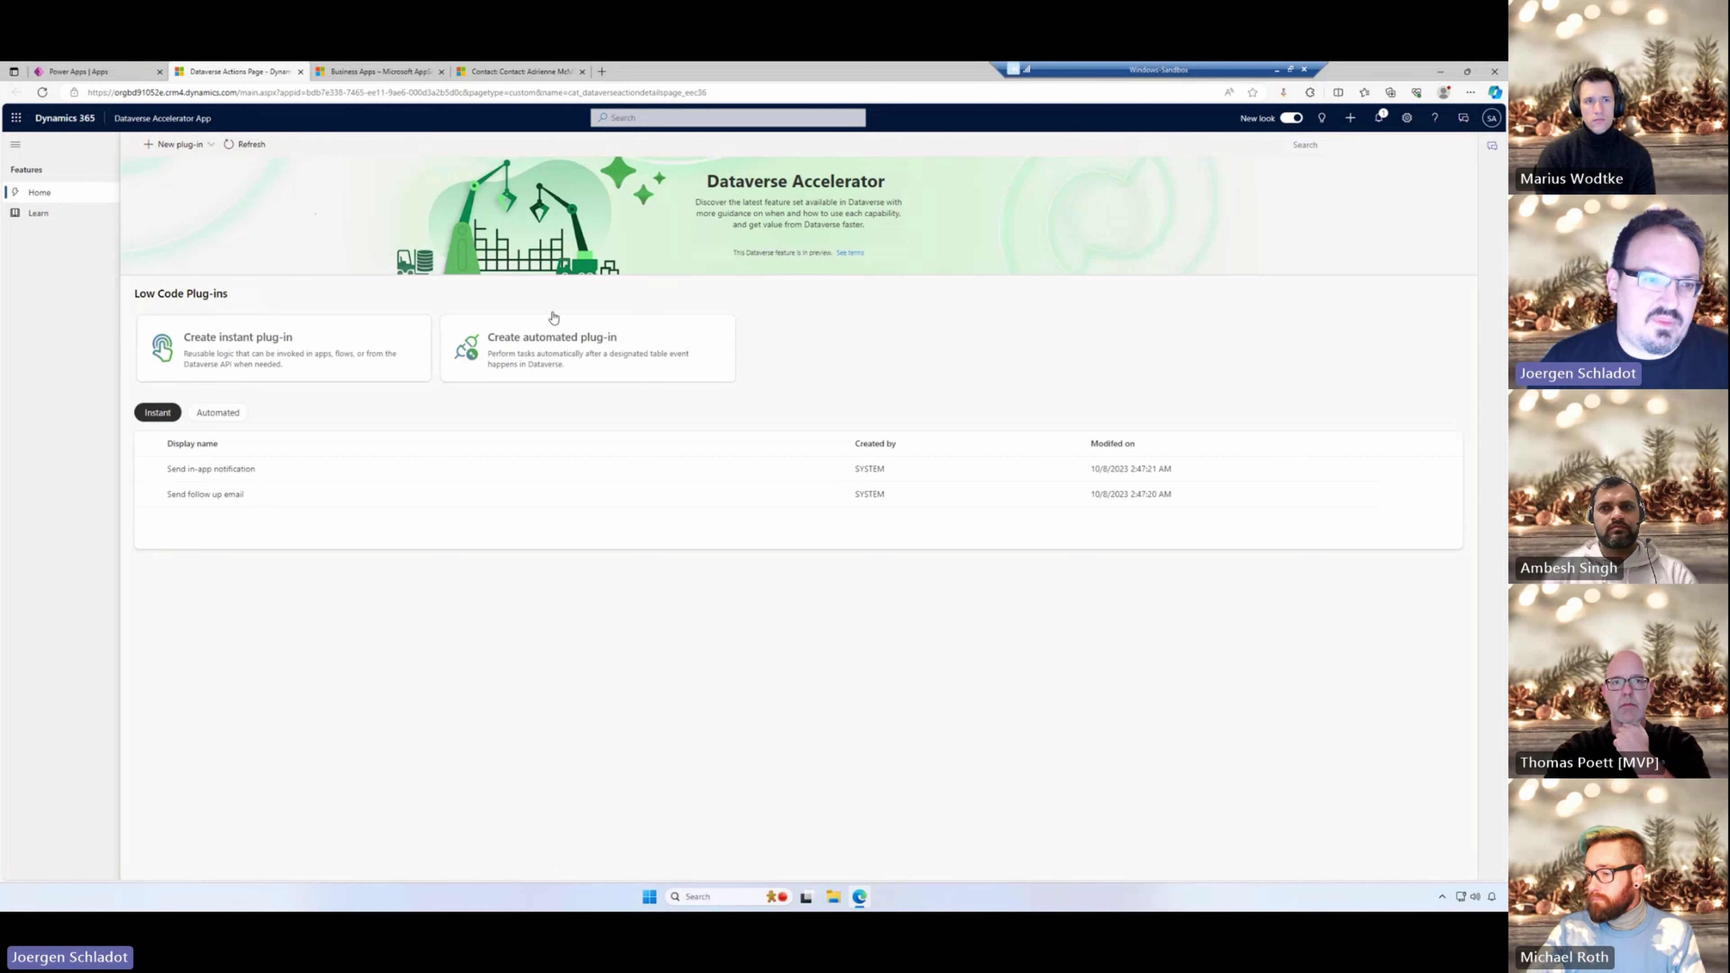
- Start a new instant plug-in with the display name Calculate Pythagoras
click(276, 240)
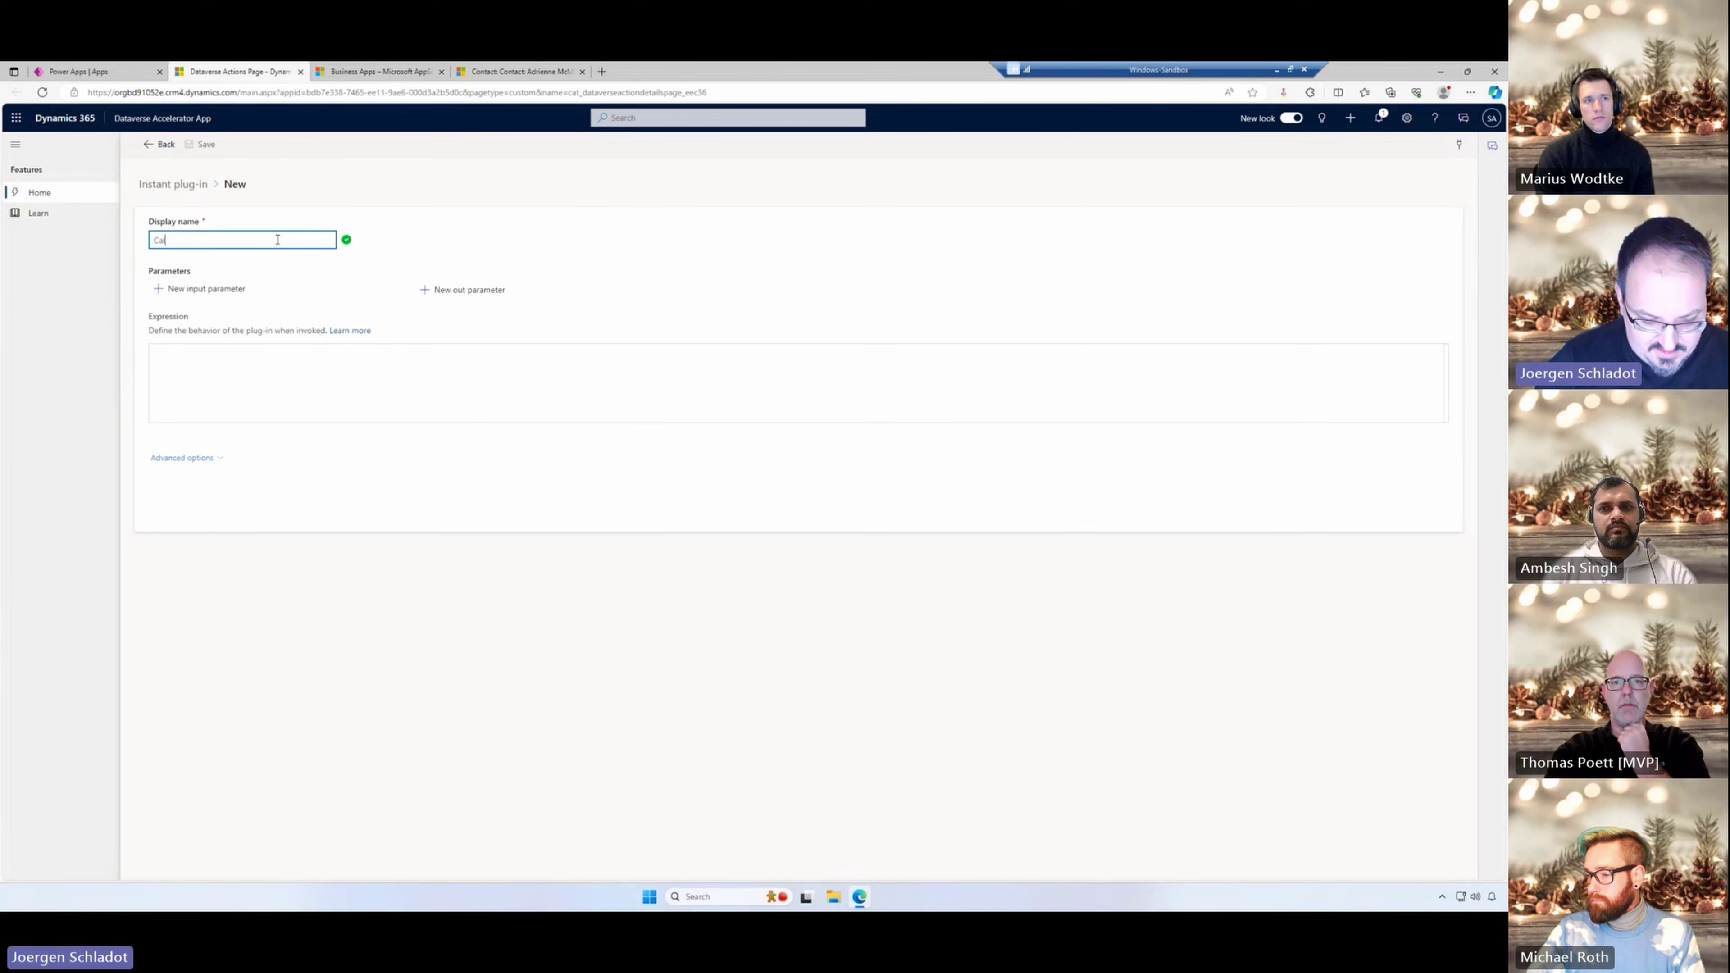
text(Calculate Pythagoras)
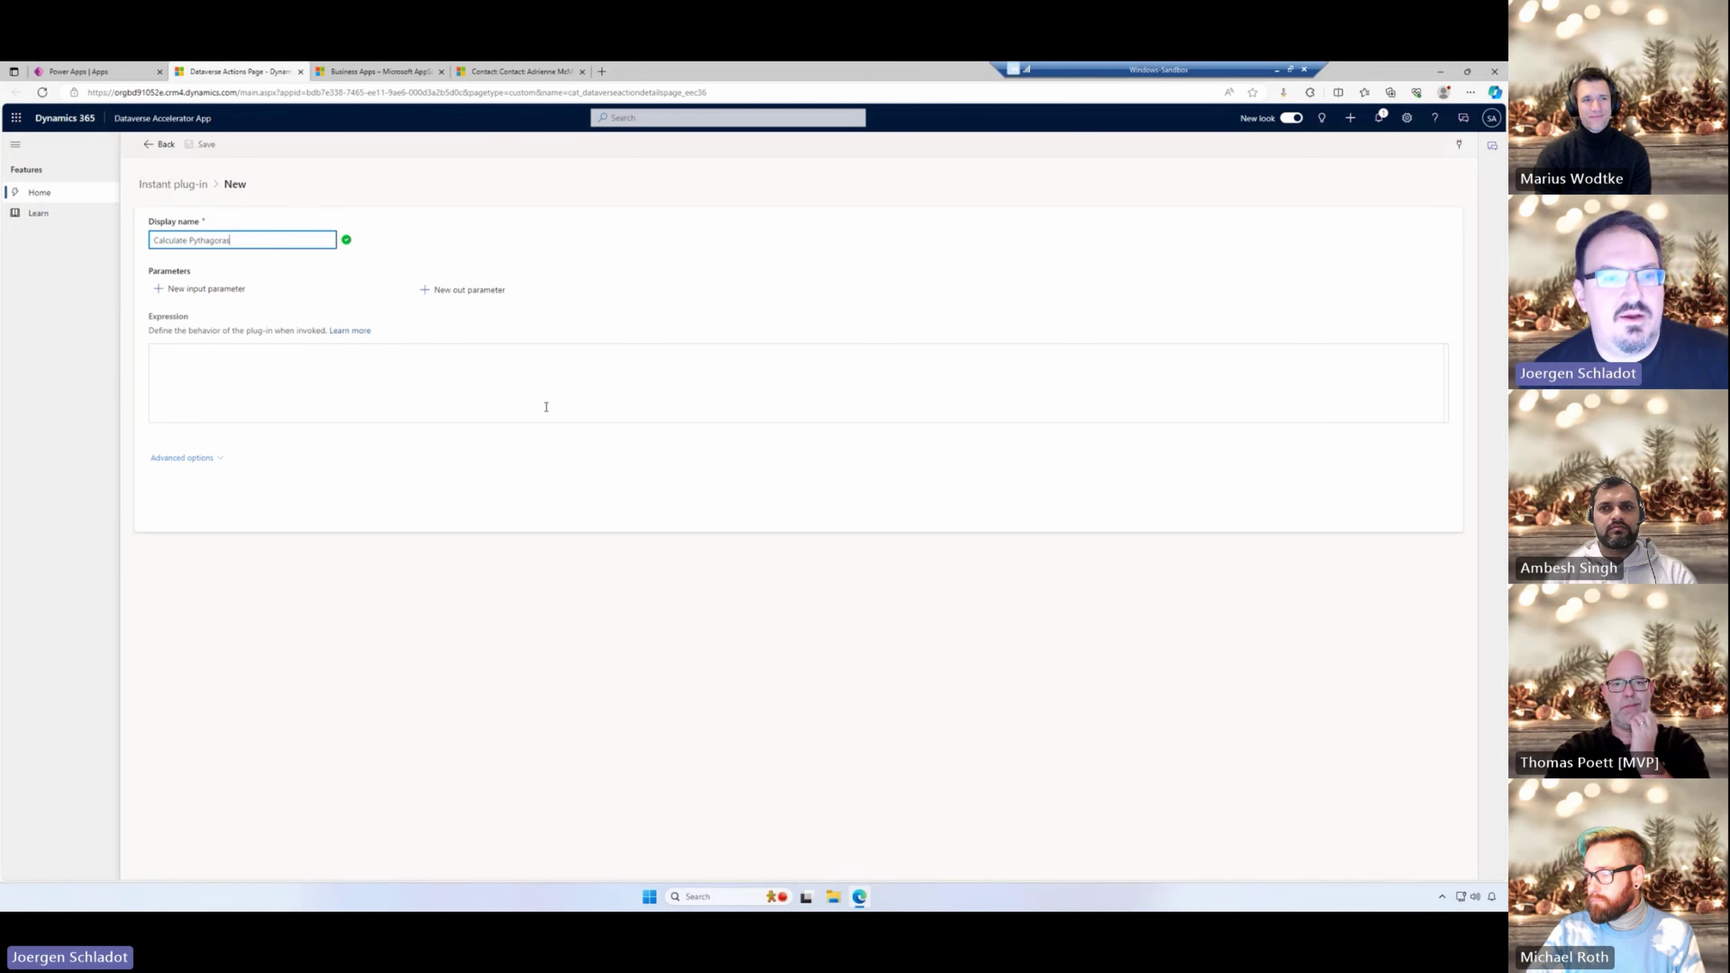
click(546, 407)
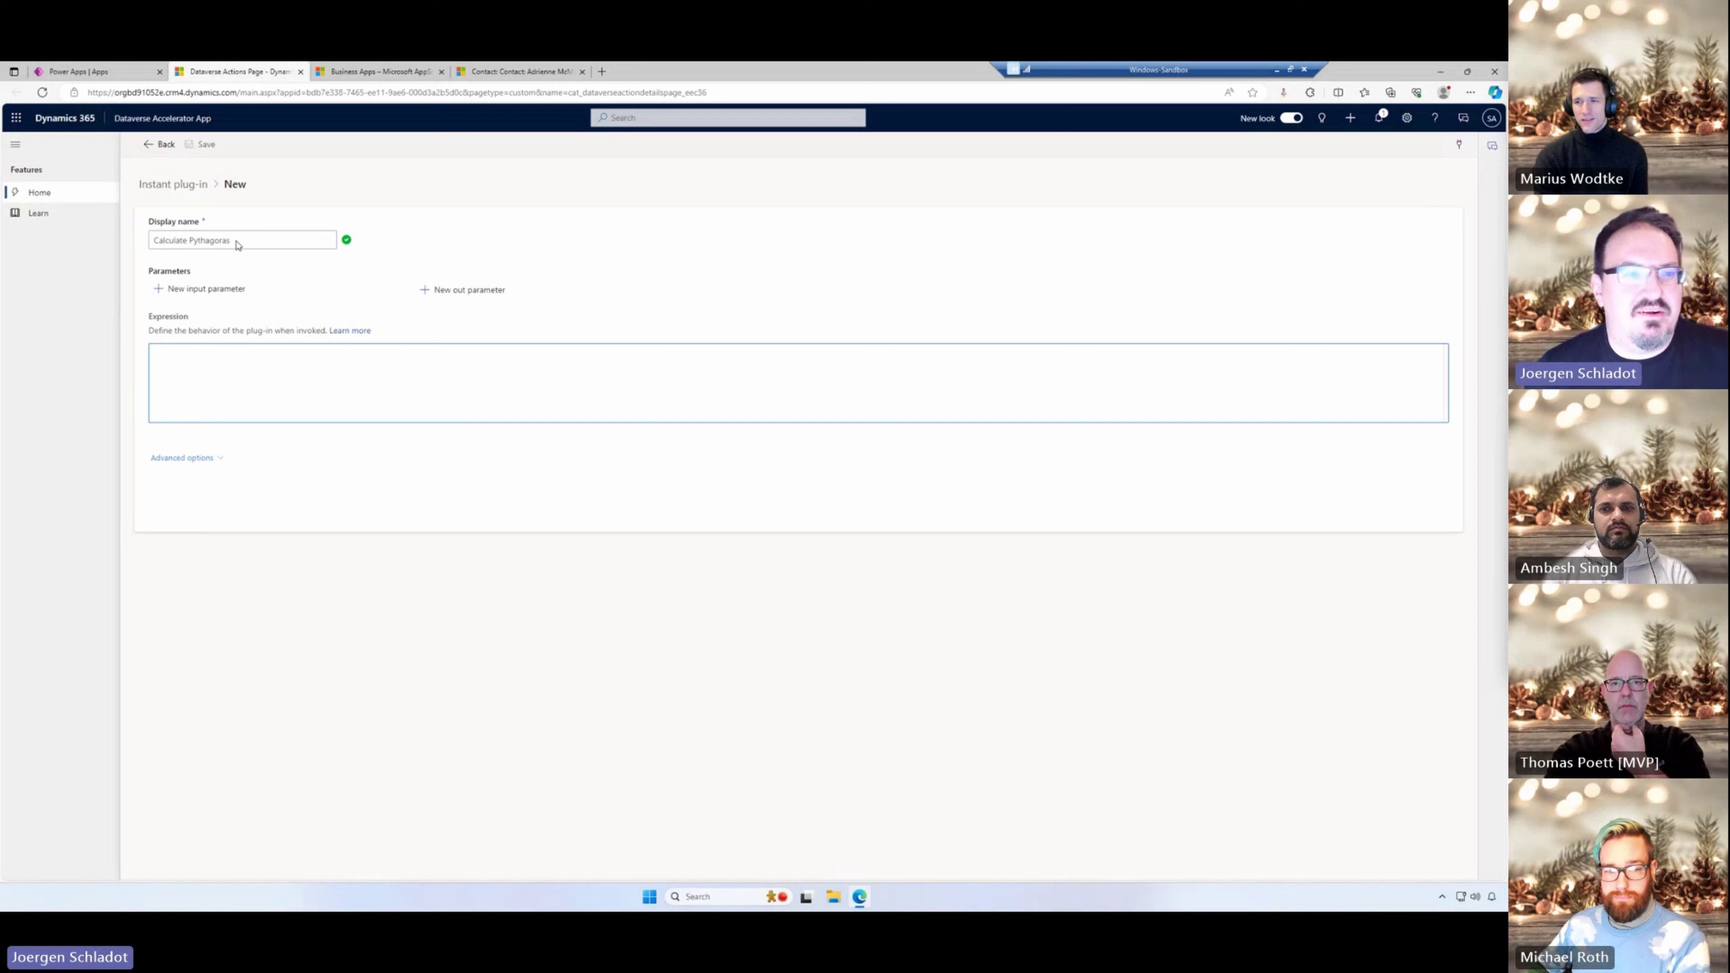
- Add two input parameters, A and B, to the plug-in, both with the Integer data type
click(232, 289)
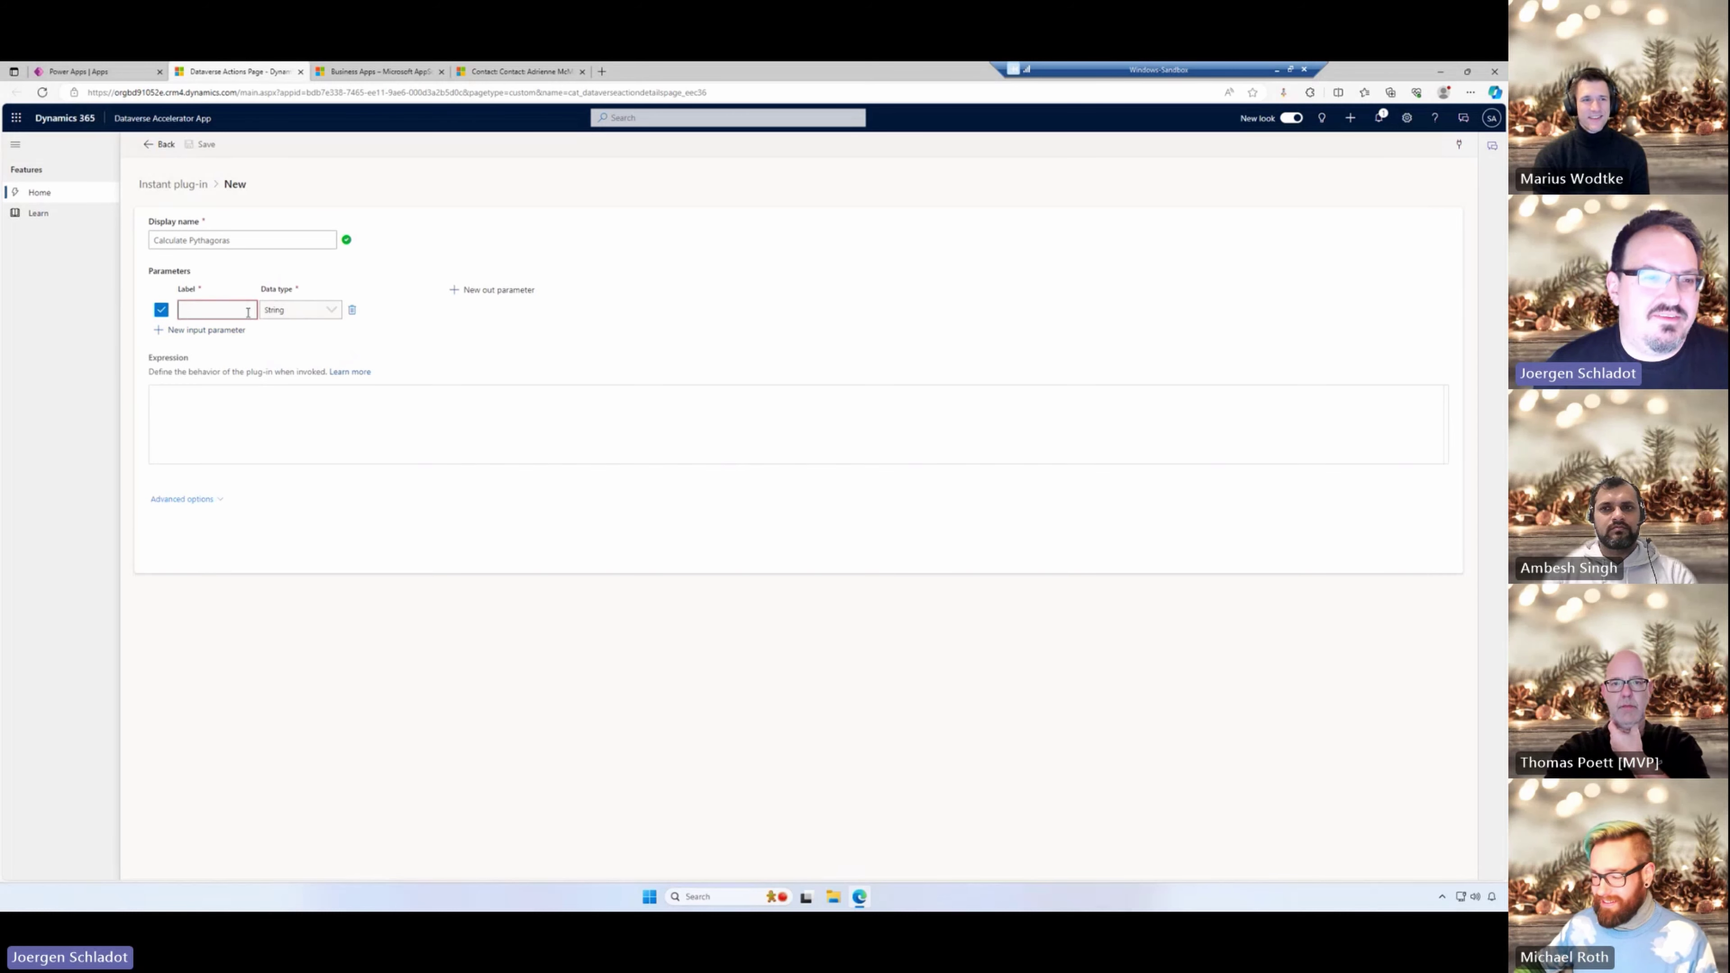
text(A)
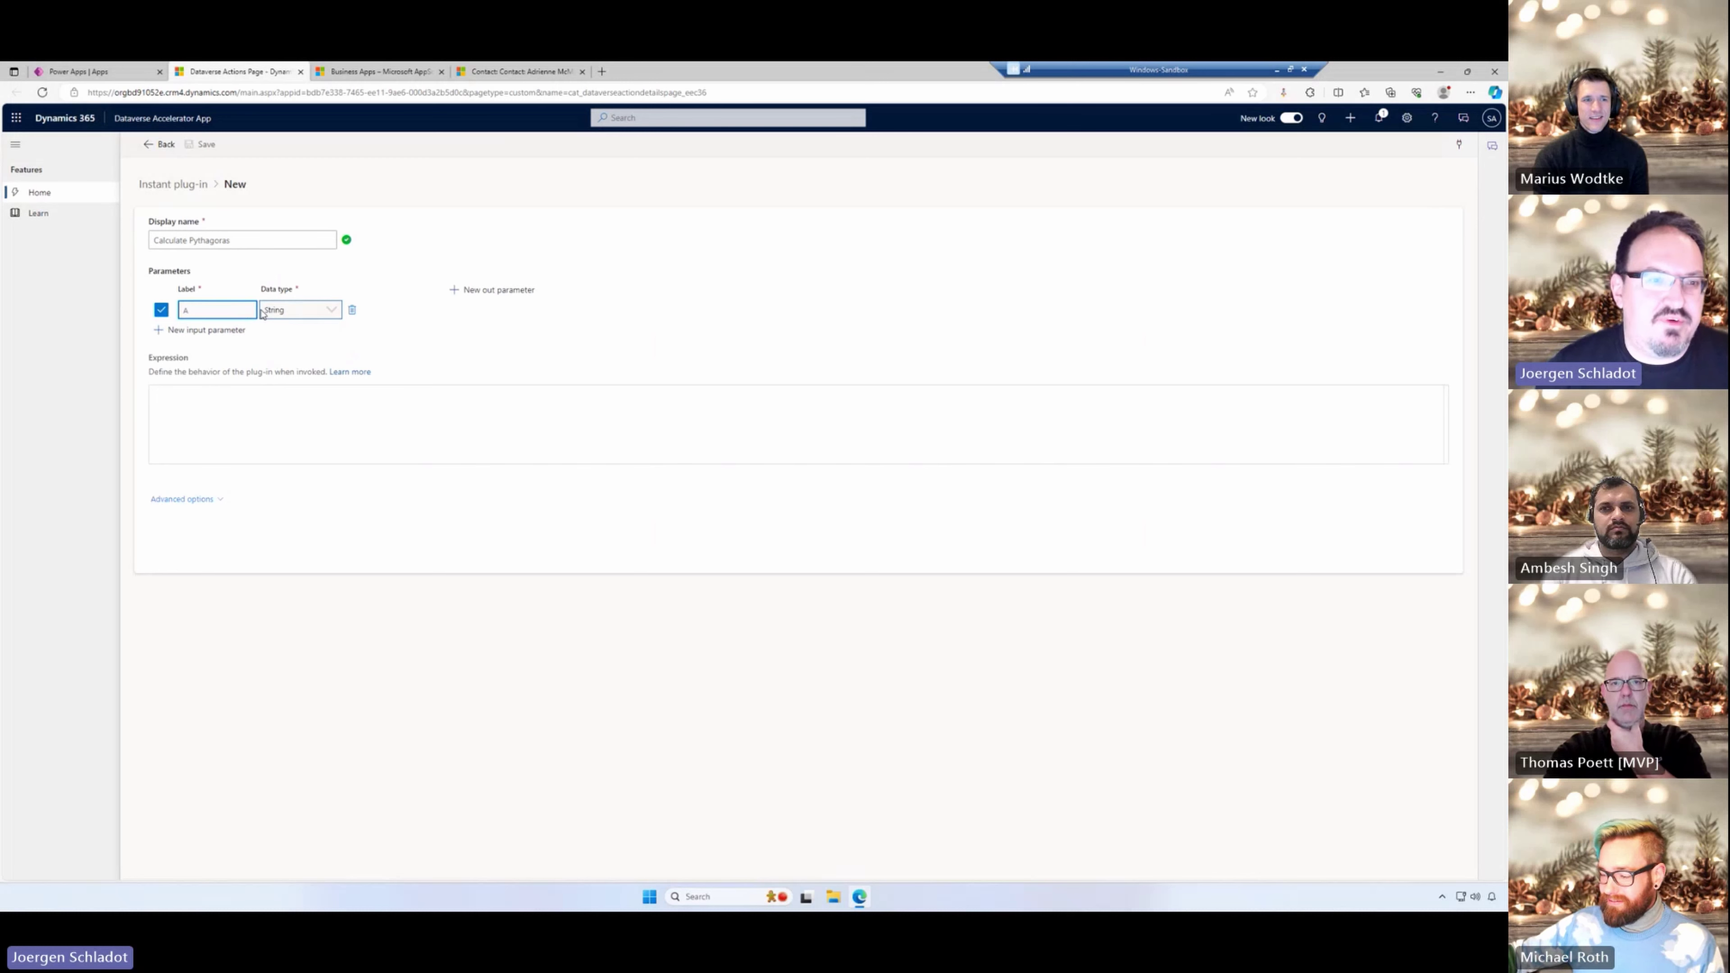
click(298, 312)
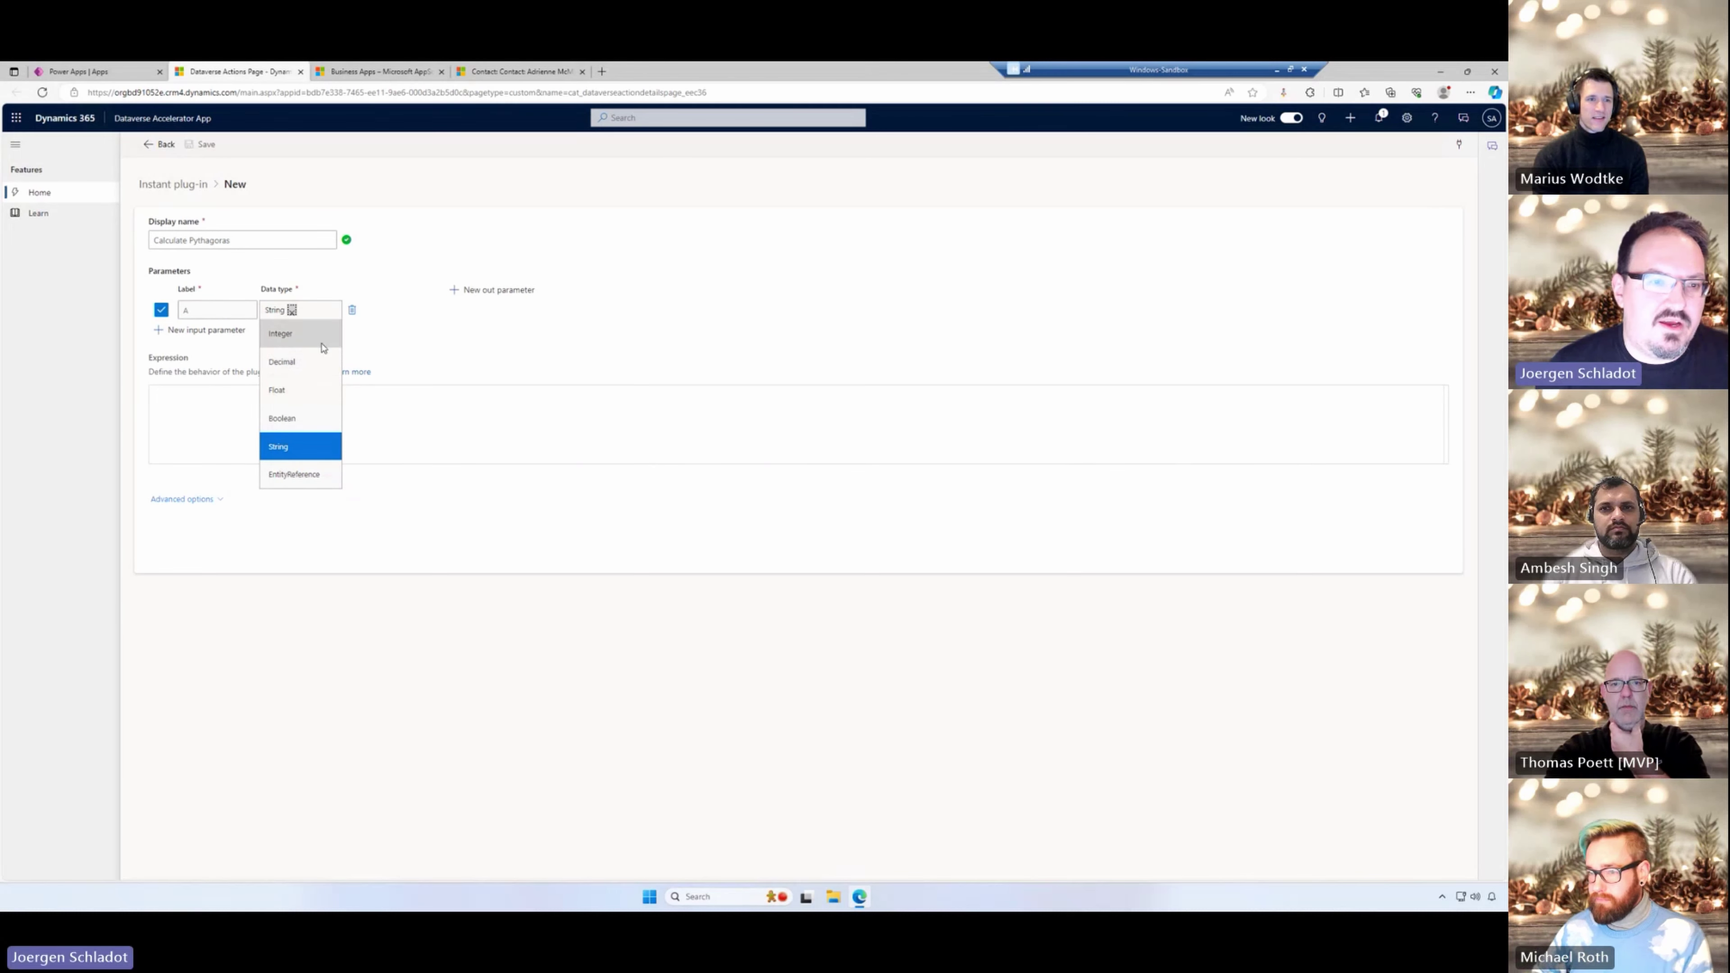
click(317, 341)
click(239, 331)
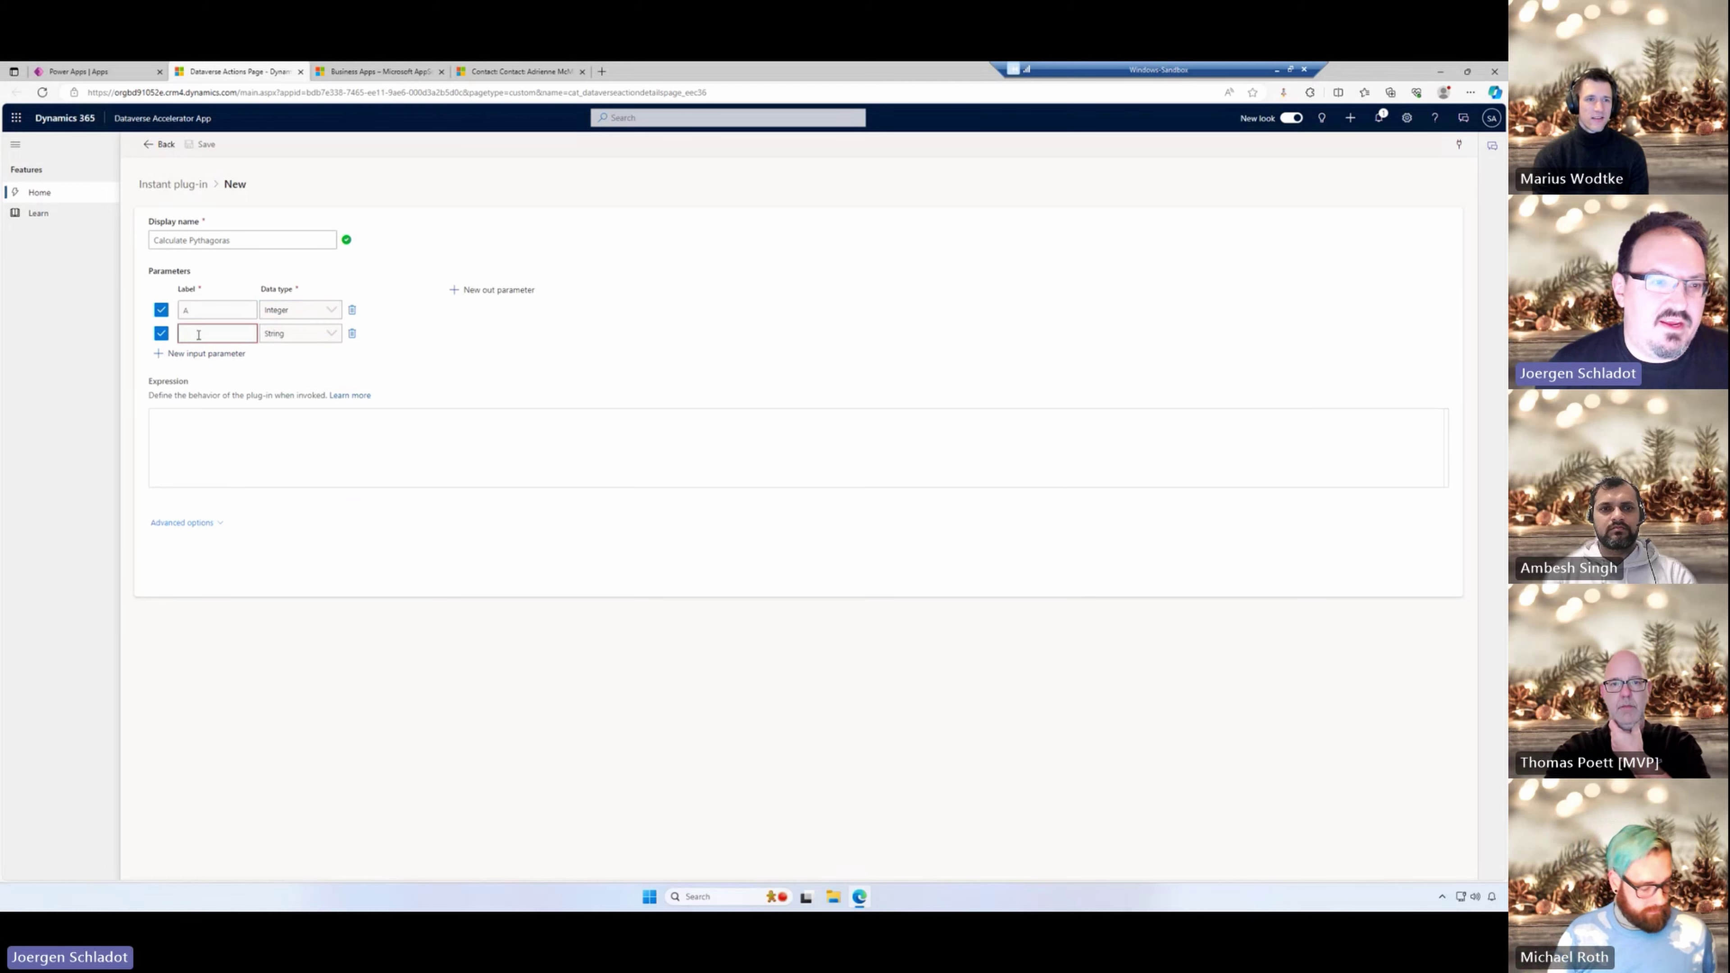
click(198, 335)
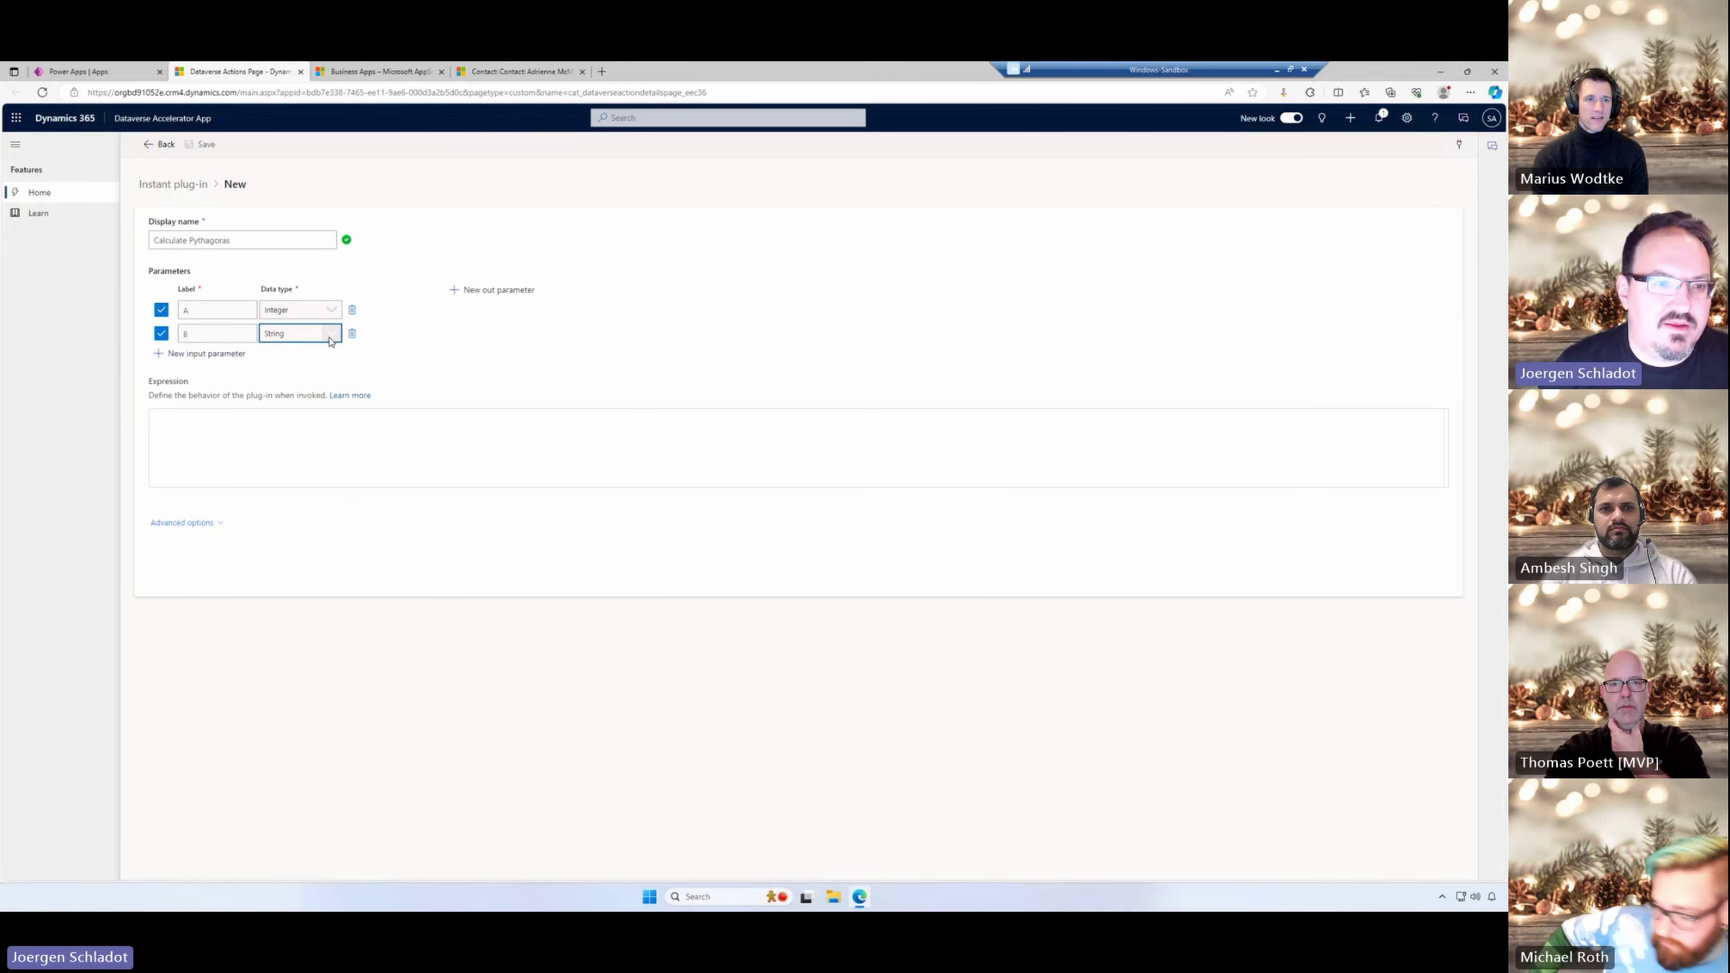
click(292, 333)
click(288, 359)
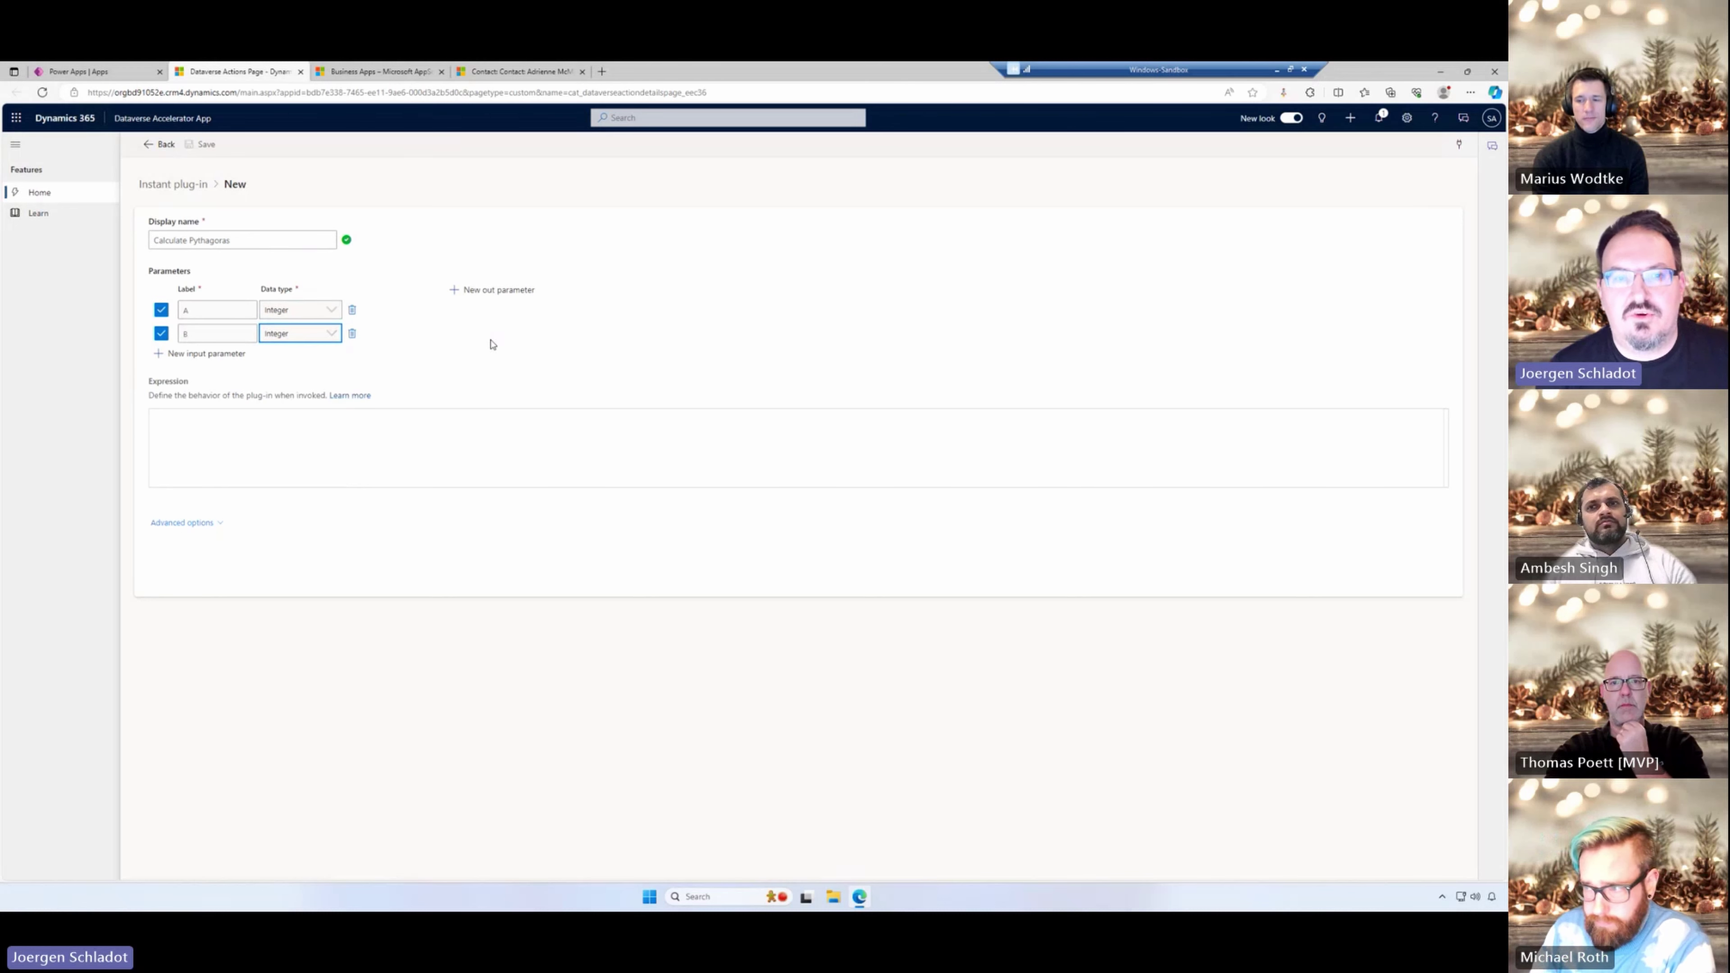
- Add an output parameter C with the Integer data type to the plug-in
click(507, 293)
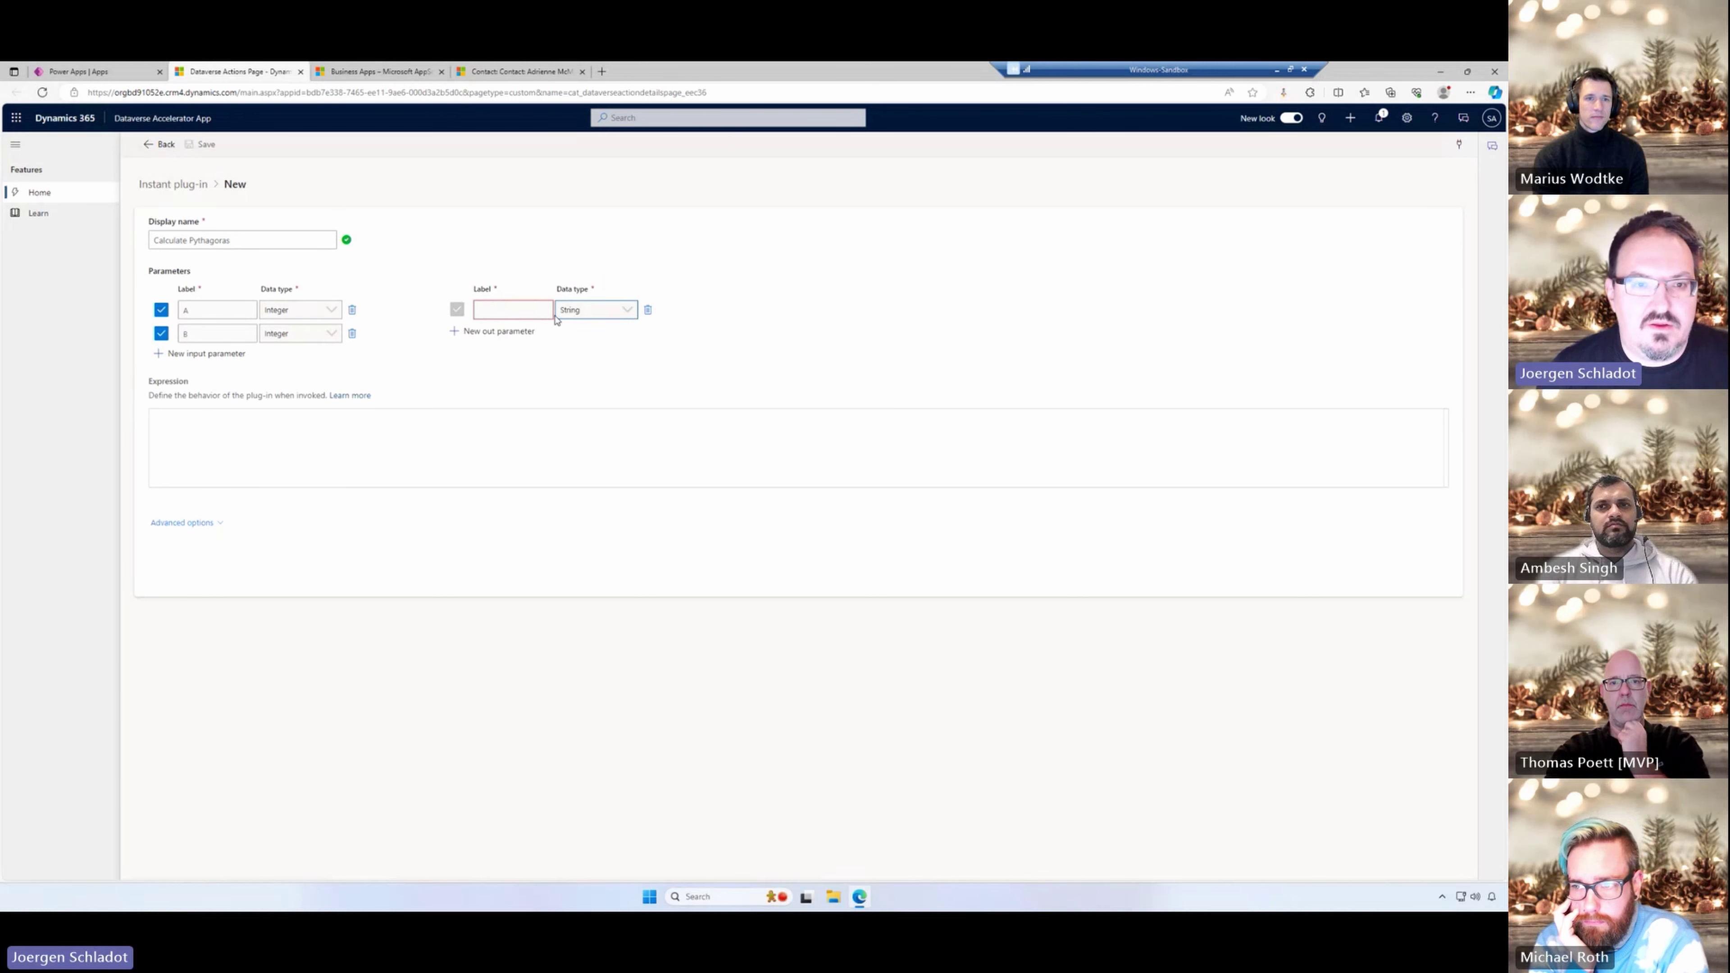
text(C)
click(608, 311)
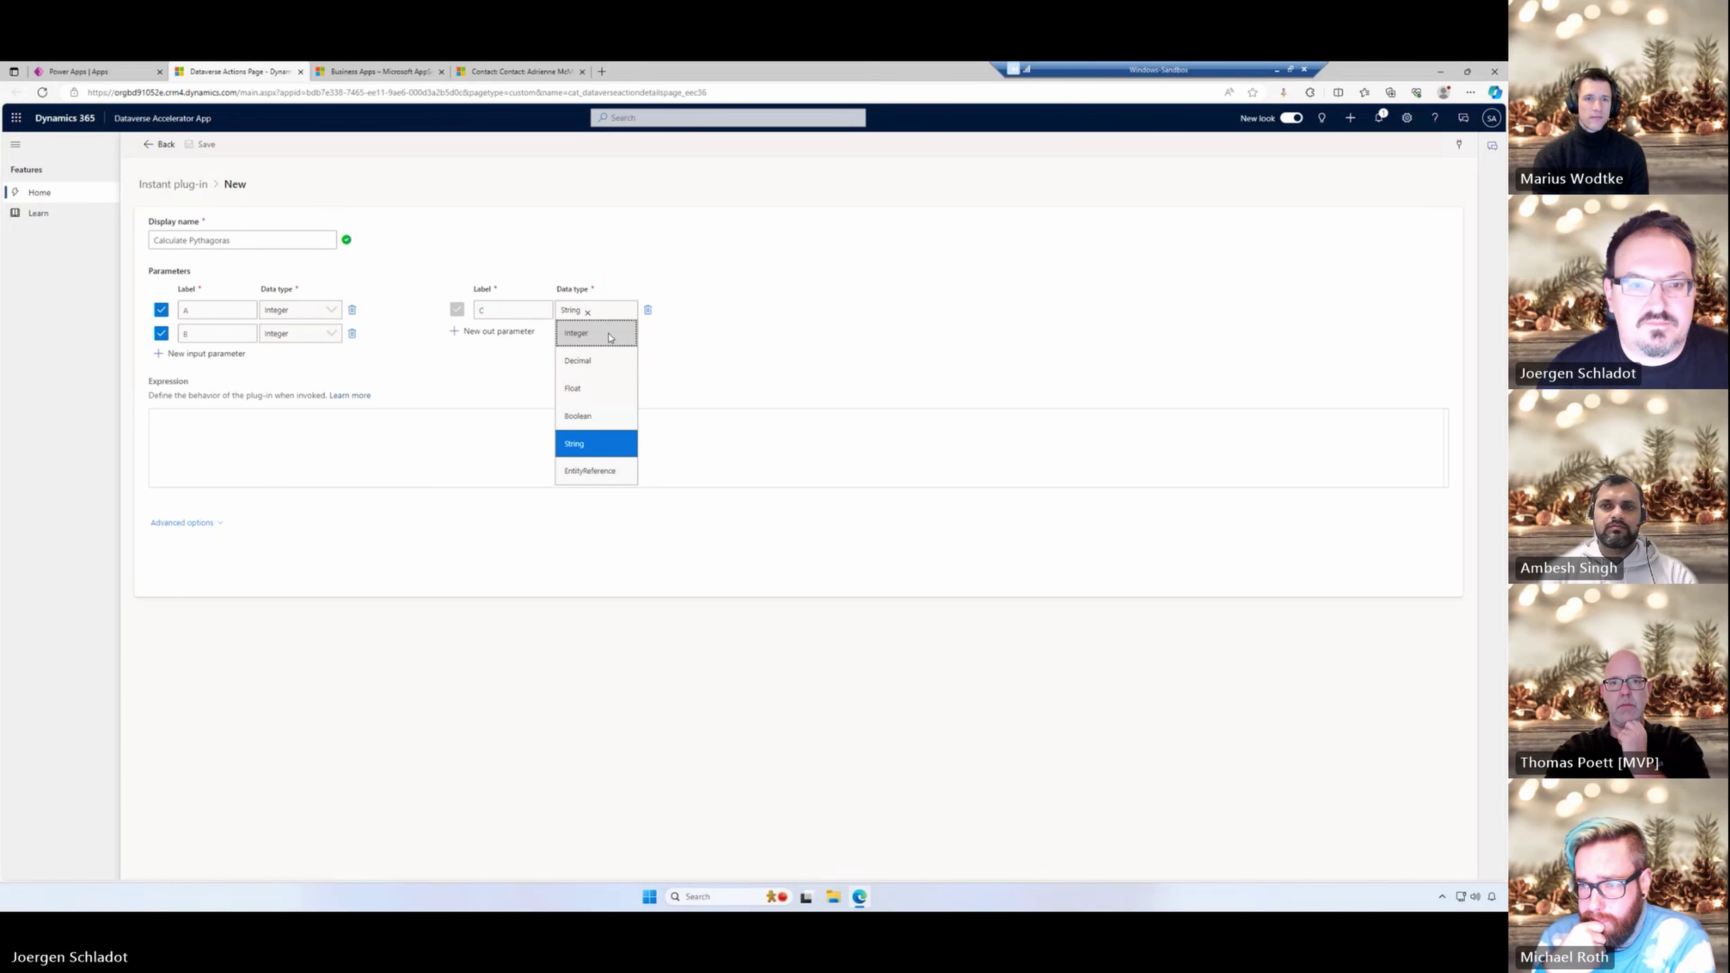
click(608, 335)
- Enter the plug-in expression {C:Sqrt(A^2+B^2)} and save the plug-in
click(508, 441)
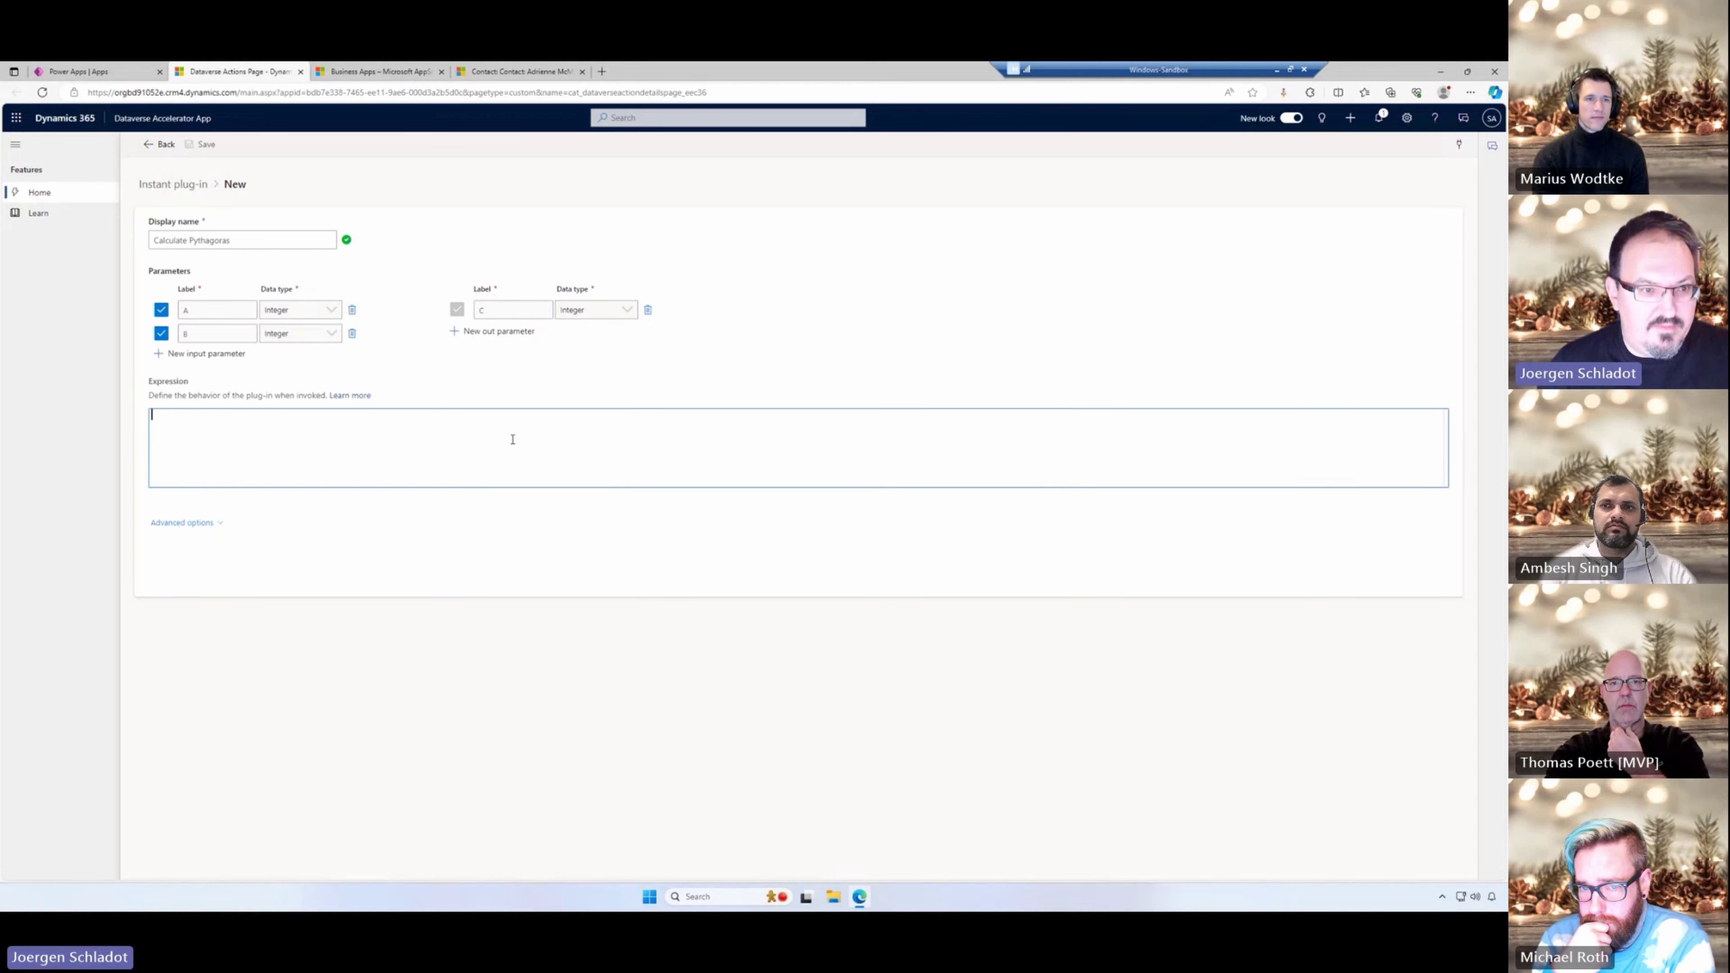
key(ctrl+v)
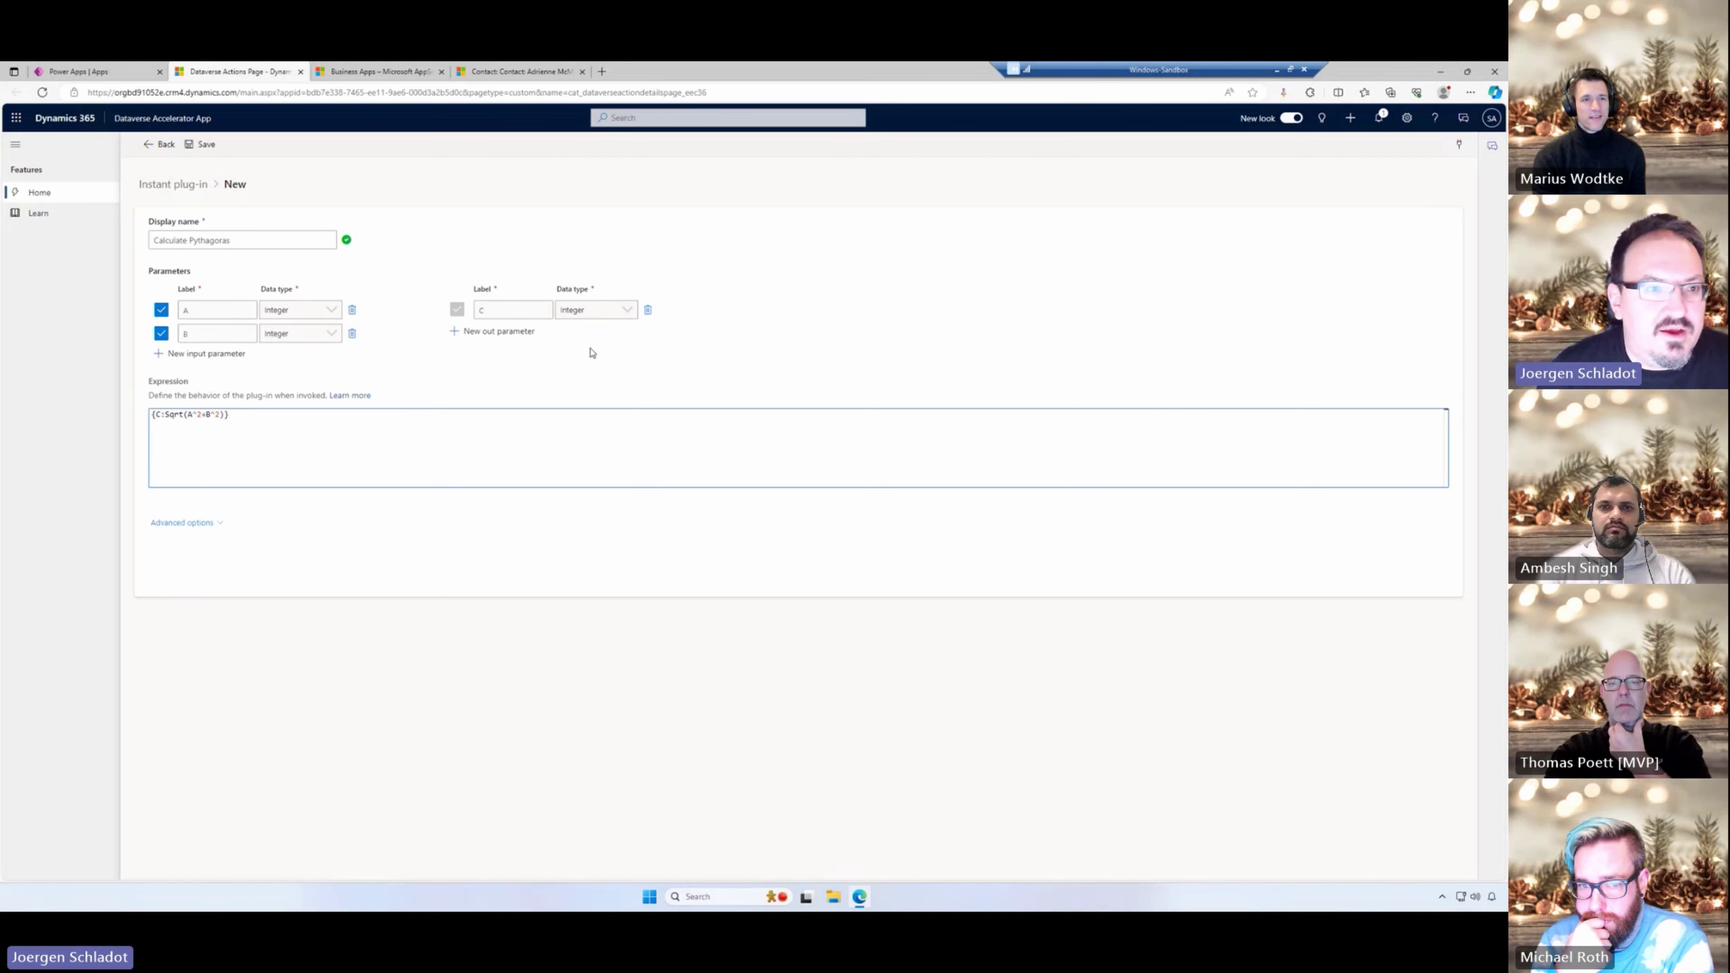
click(203, 143)
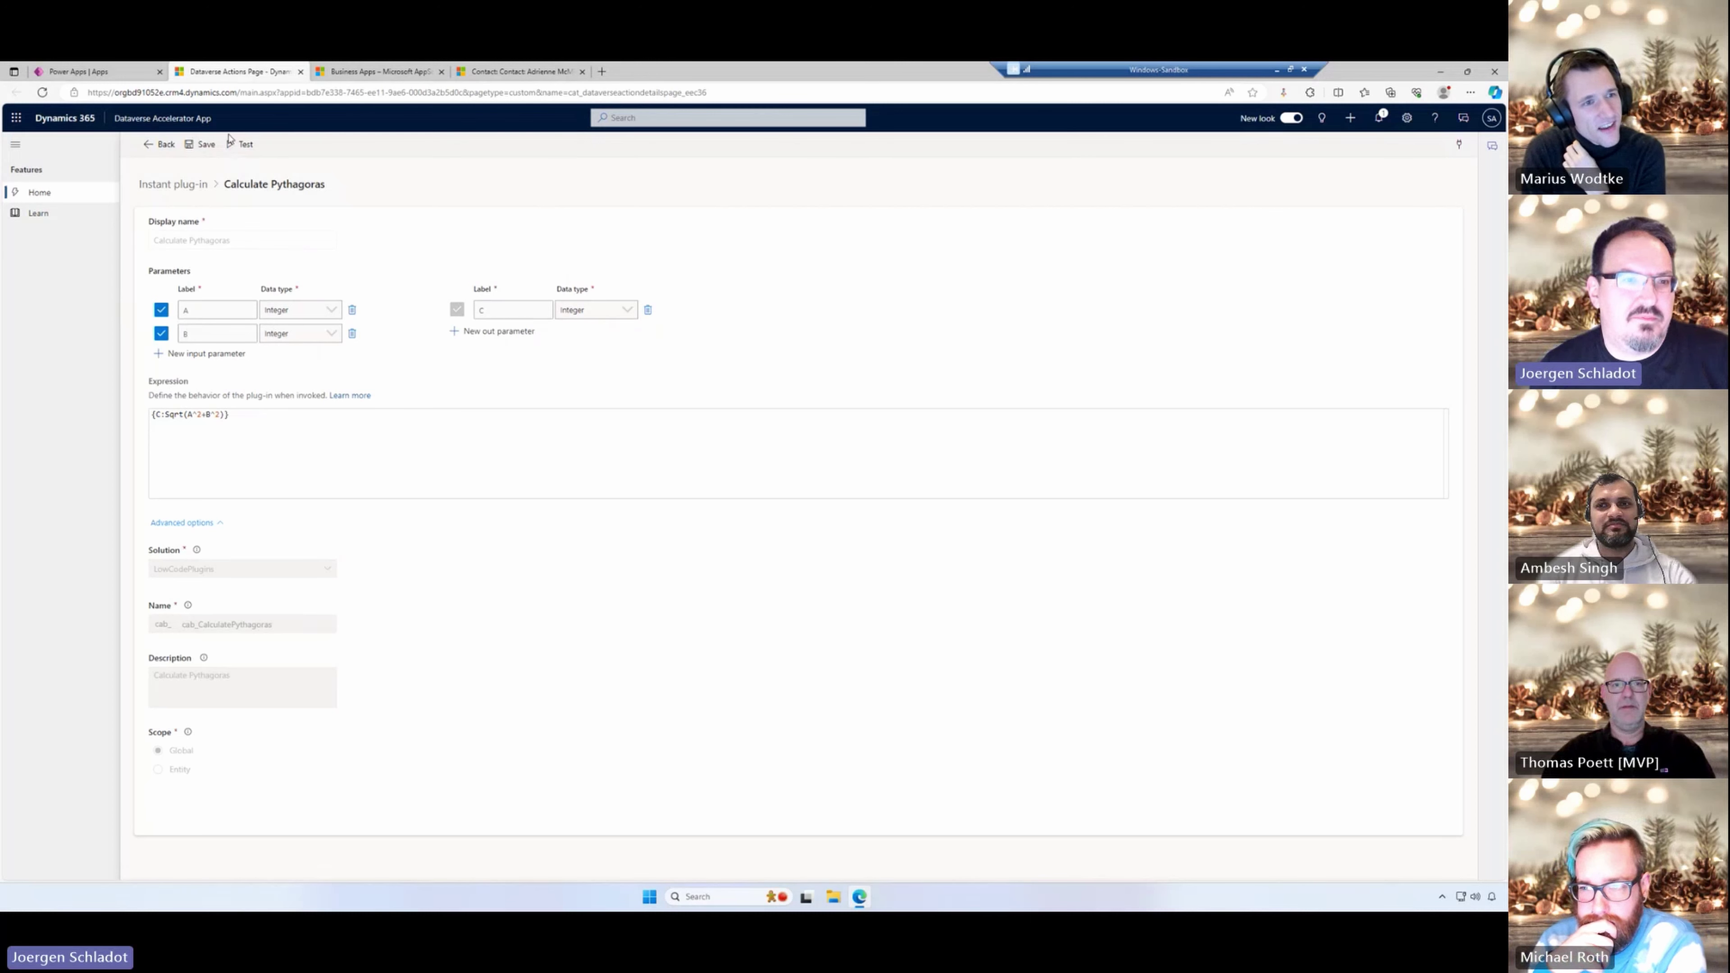
- Test the Calculate Pythagoras plug-in with A = 3 and B = 4, and return to its definition
click(243, 145)
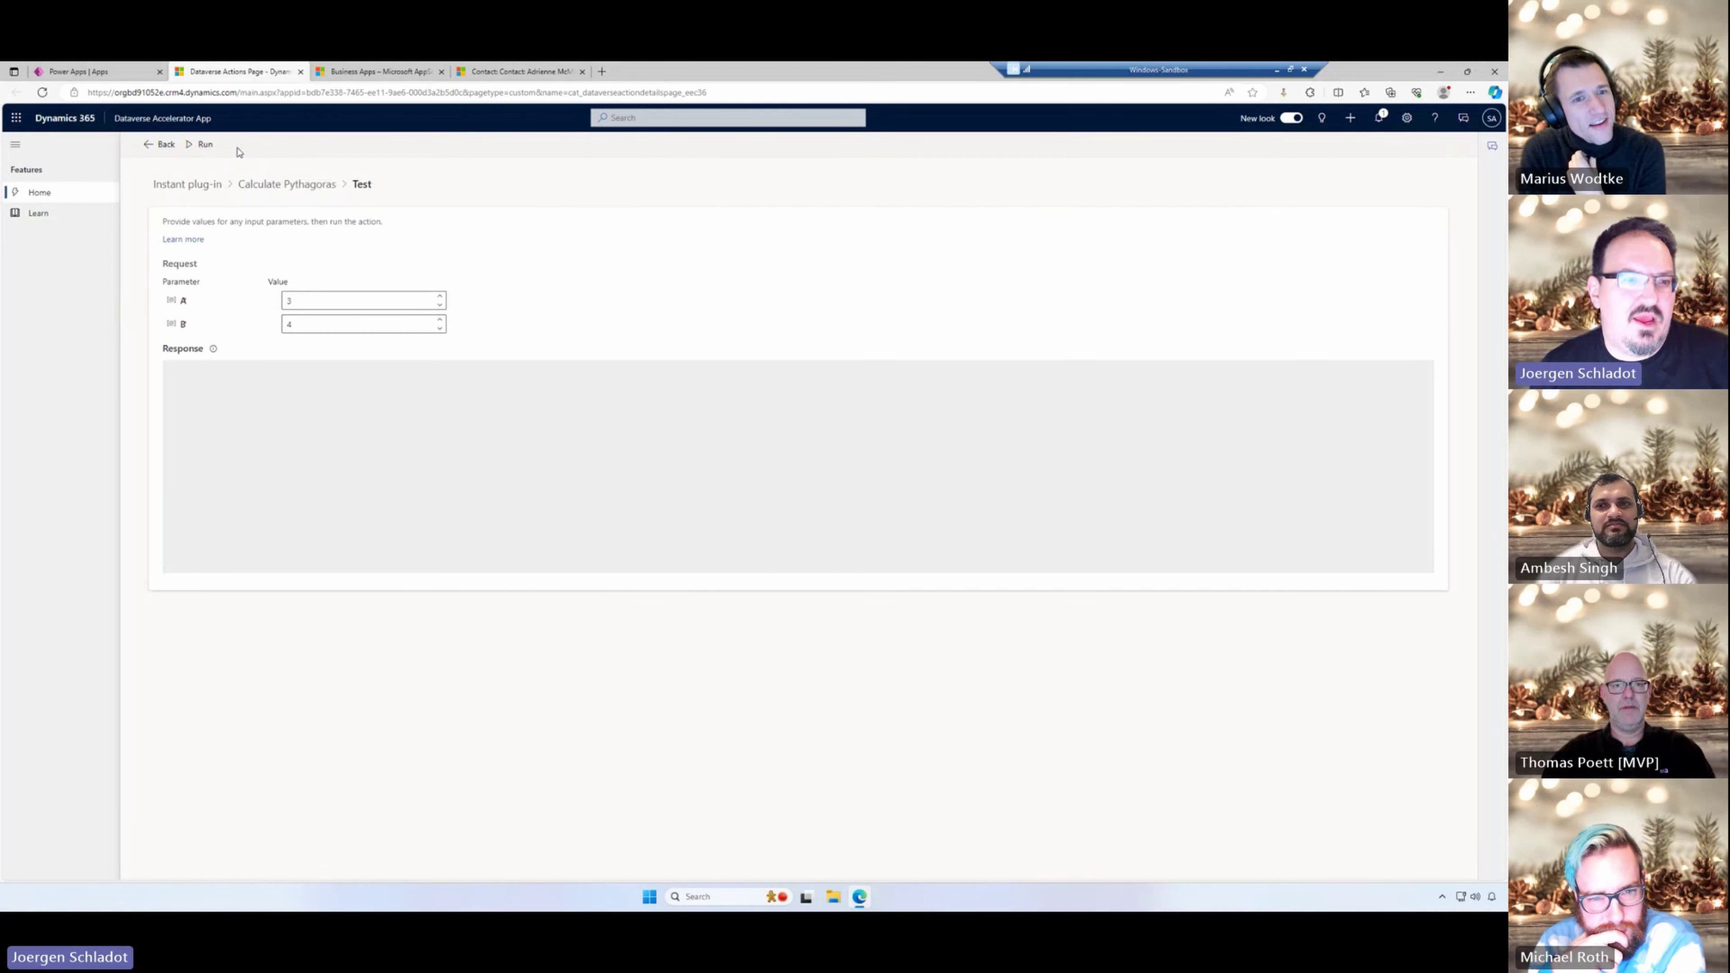
click(321, 303)
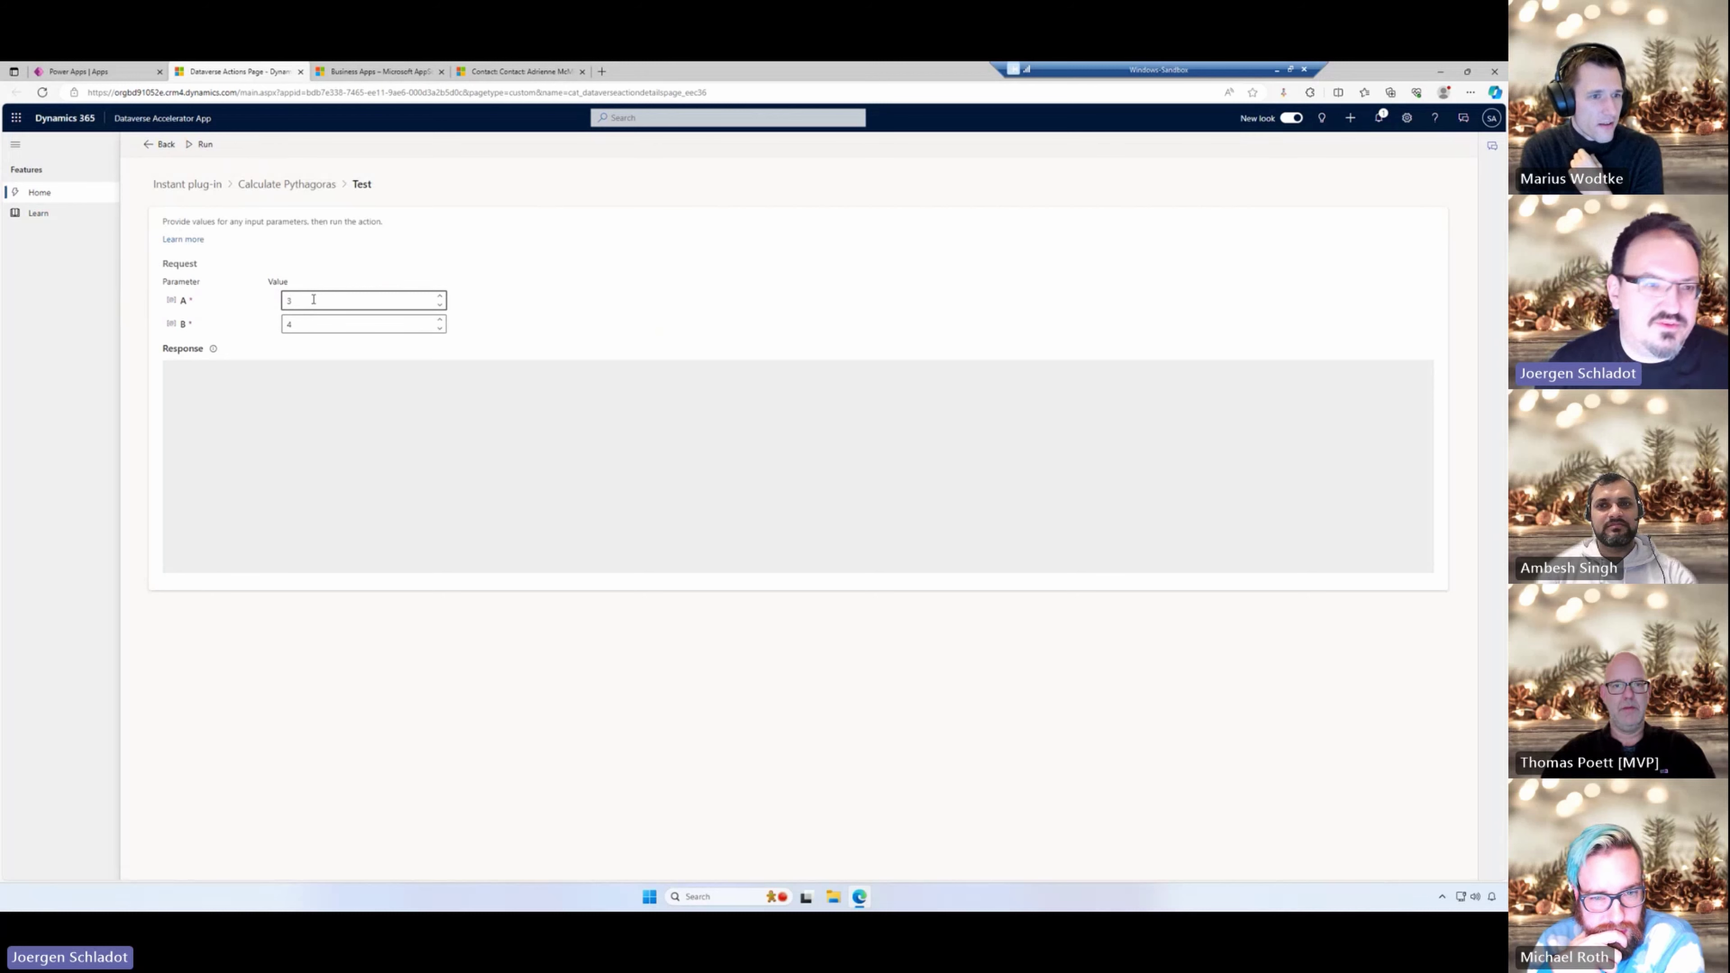
key(Tab)
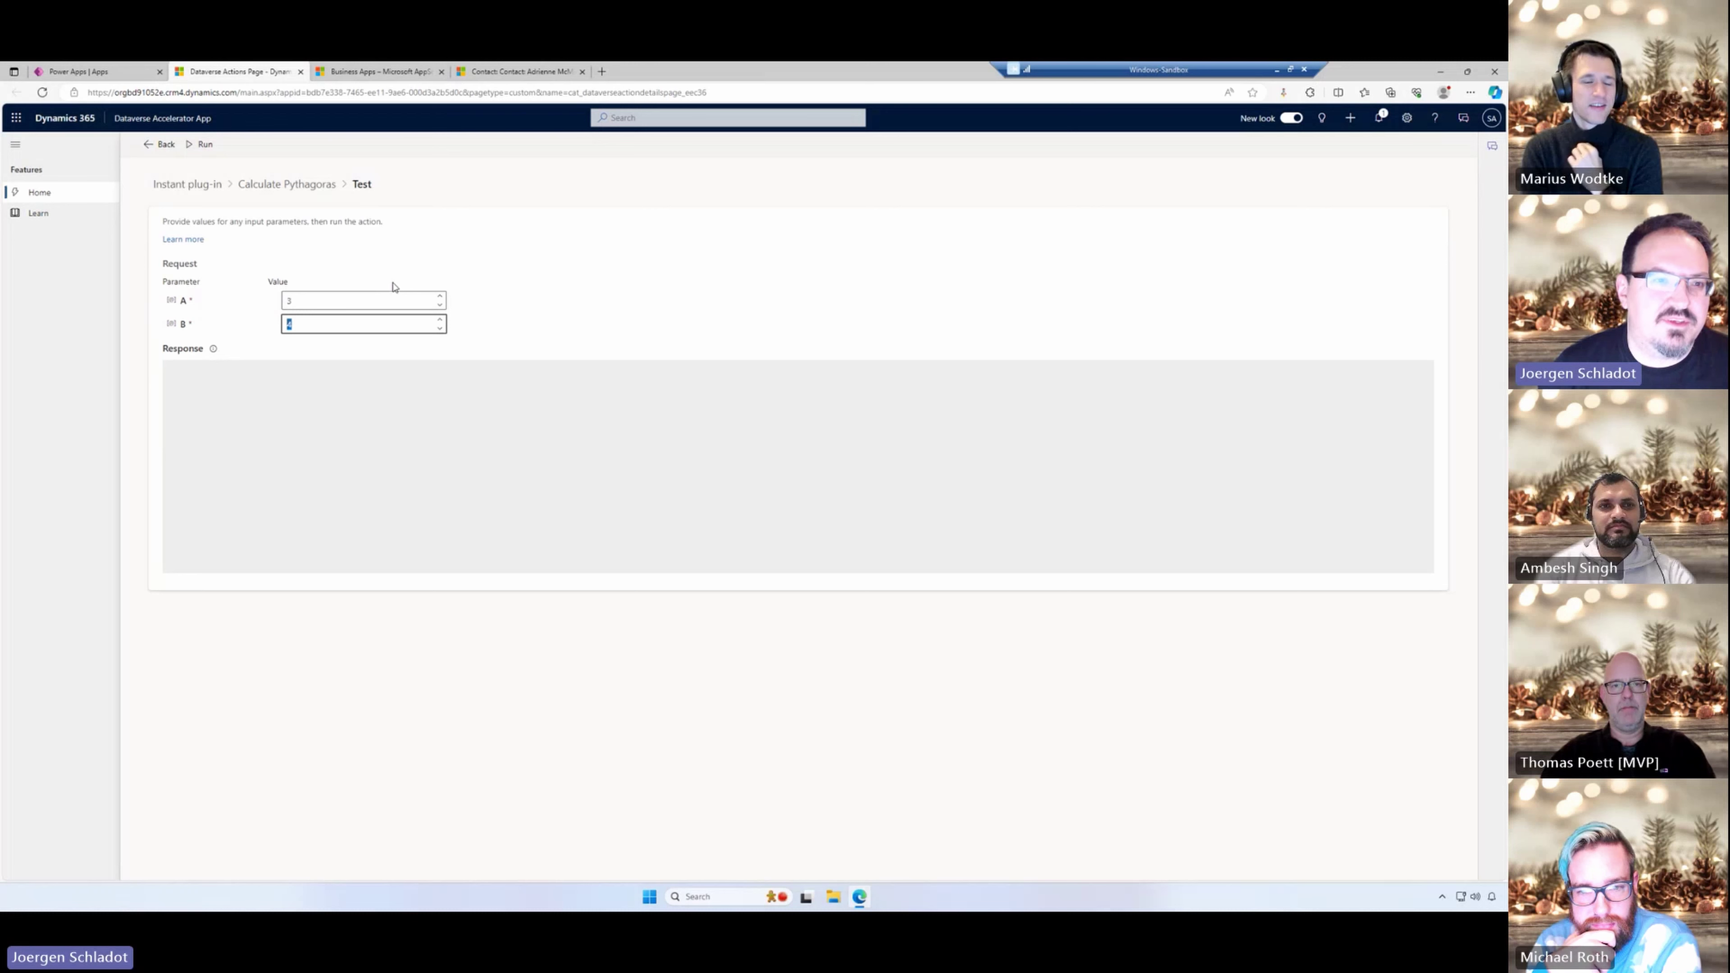
click(206, 144)
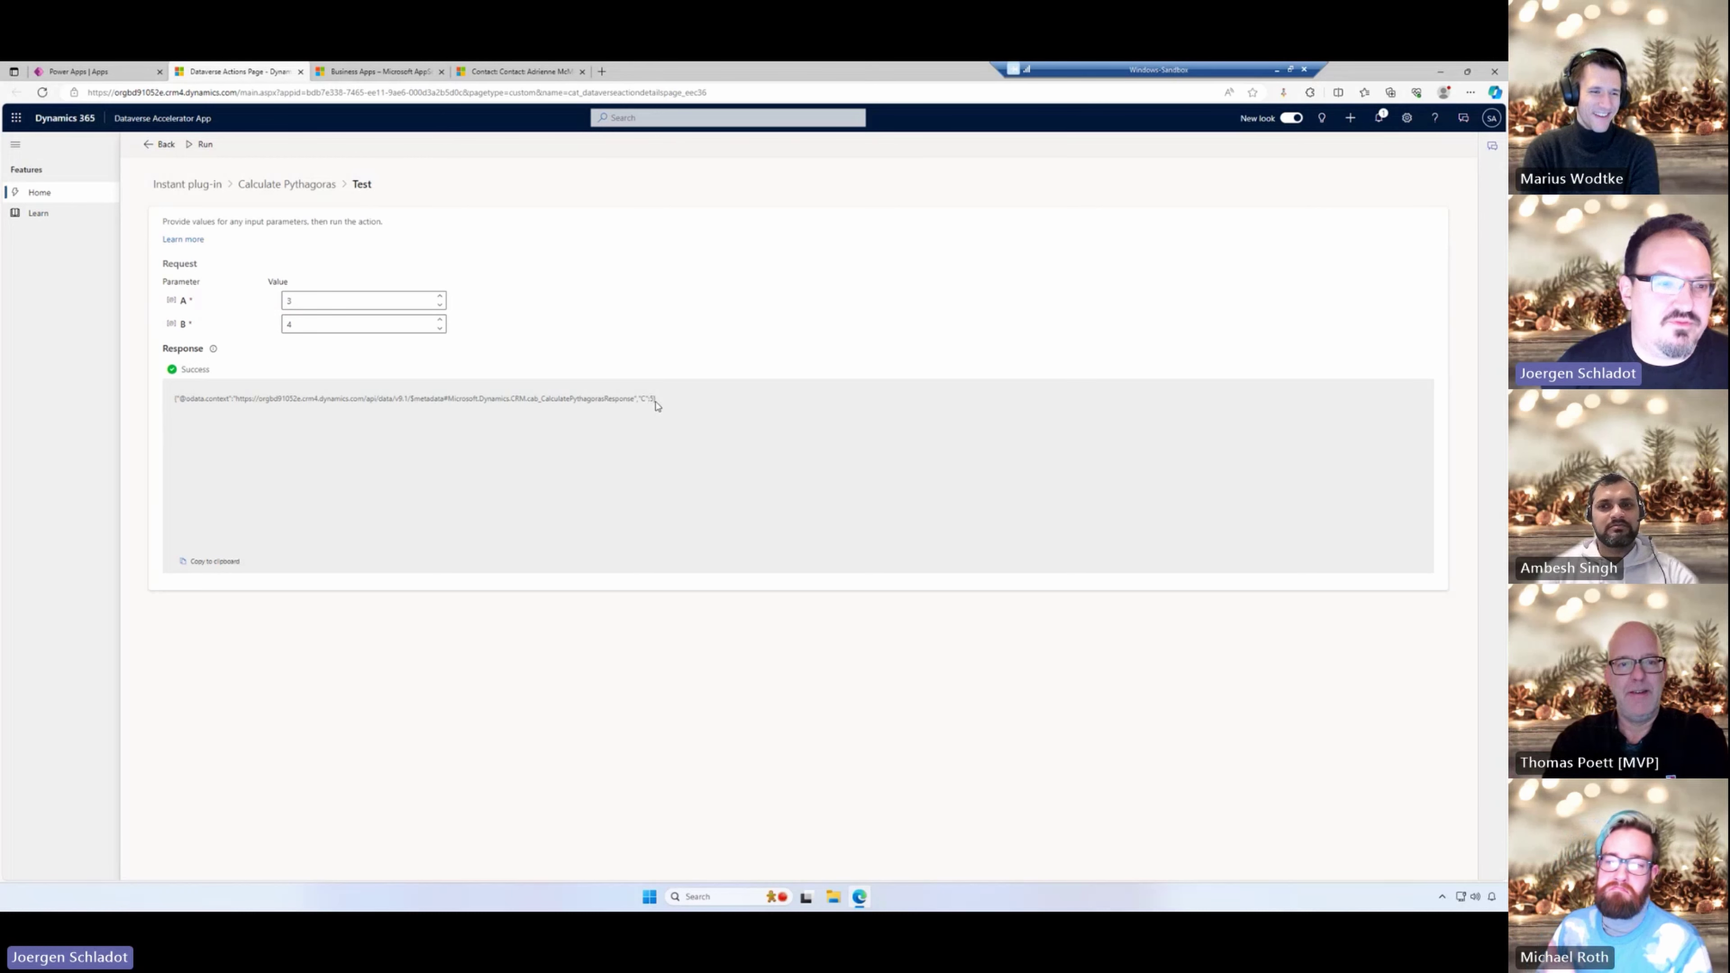
click(164, 144)
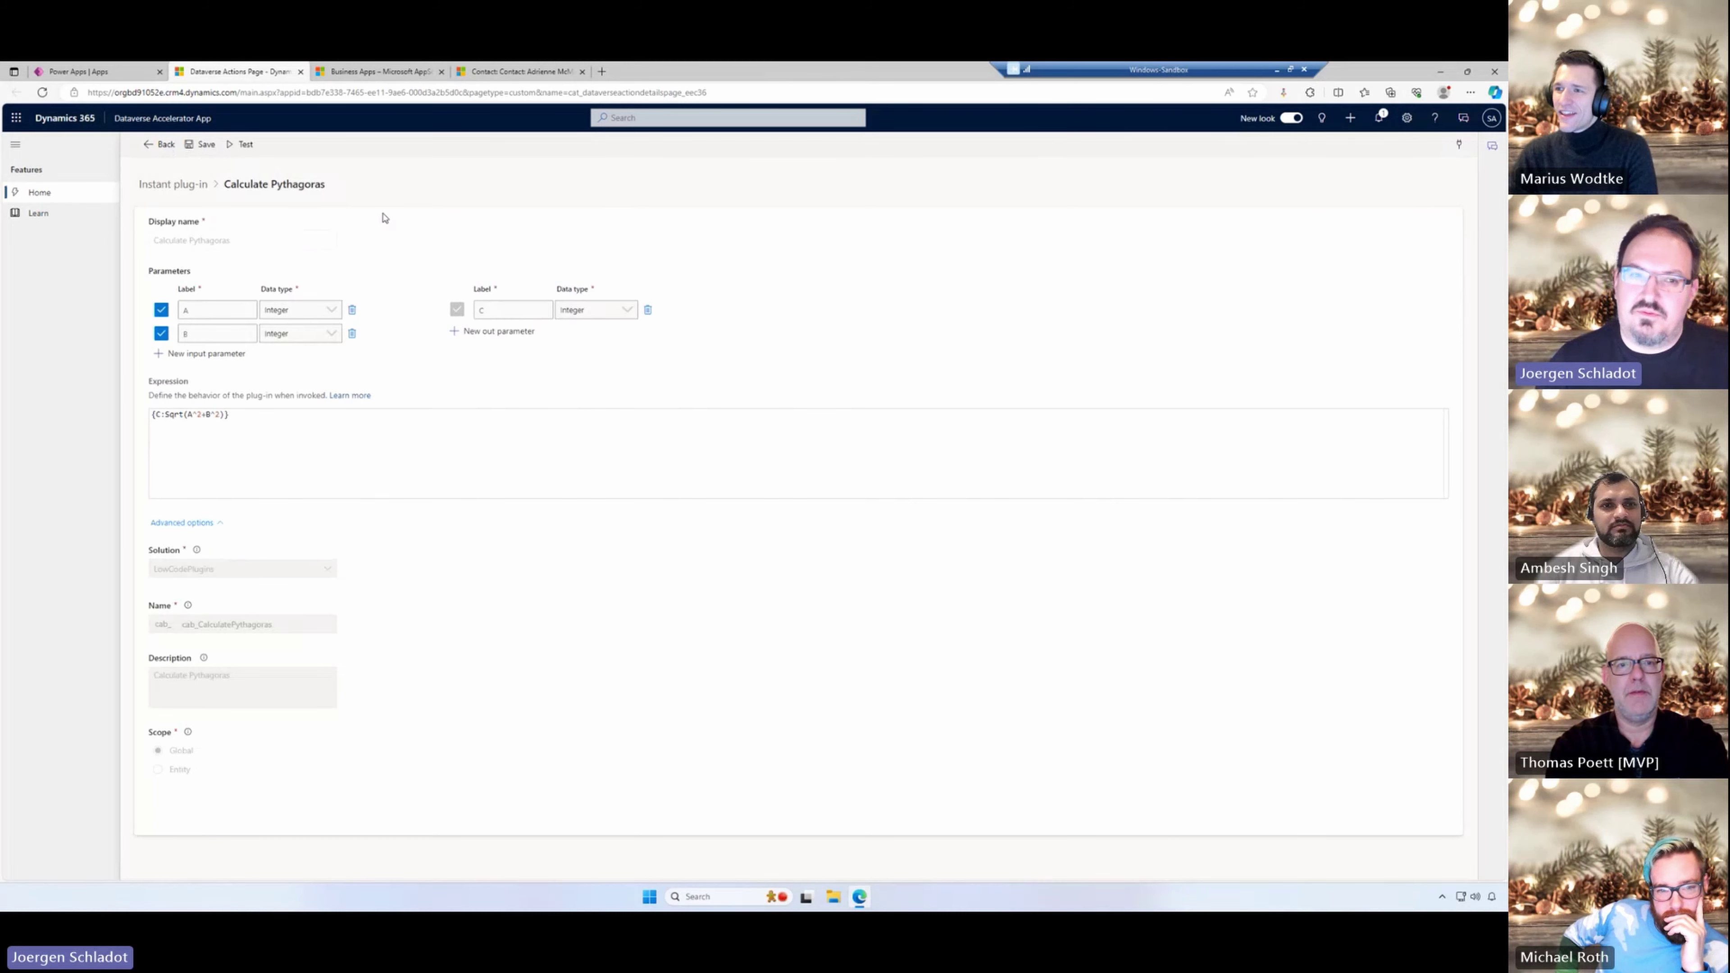
- Create a new automated plug-in named NameCheck on the Contact table that runs when a row is created or updated
click(150, 145)
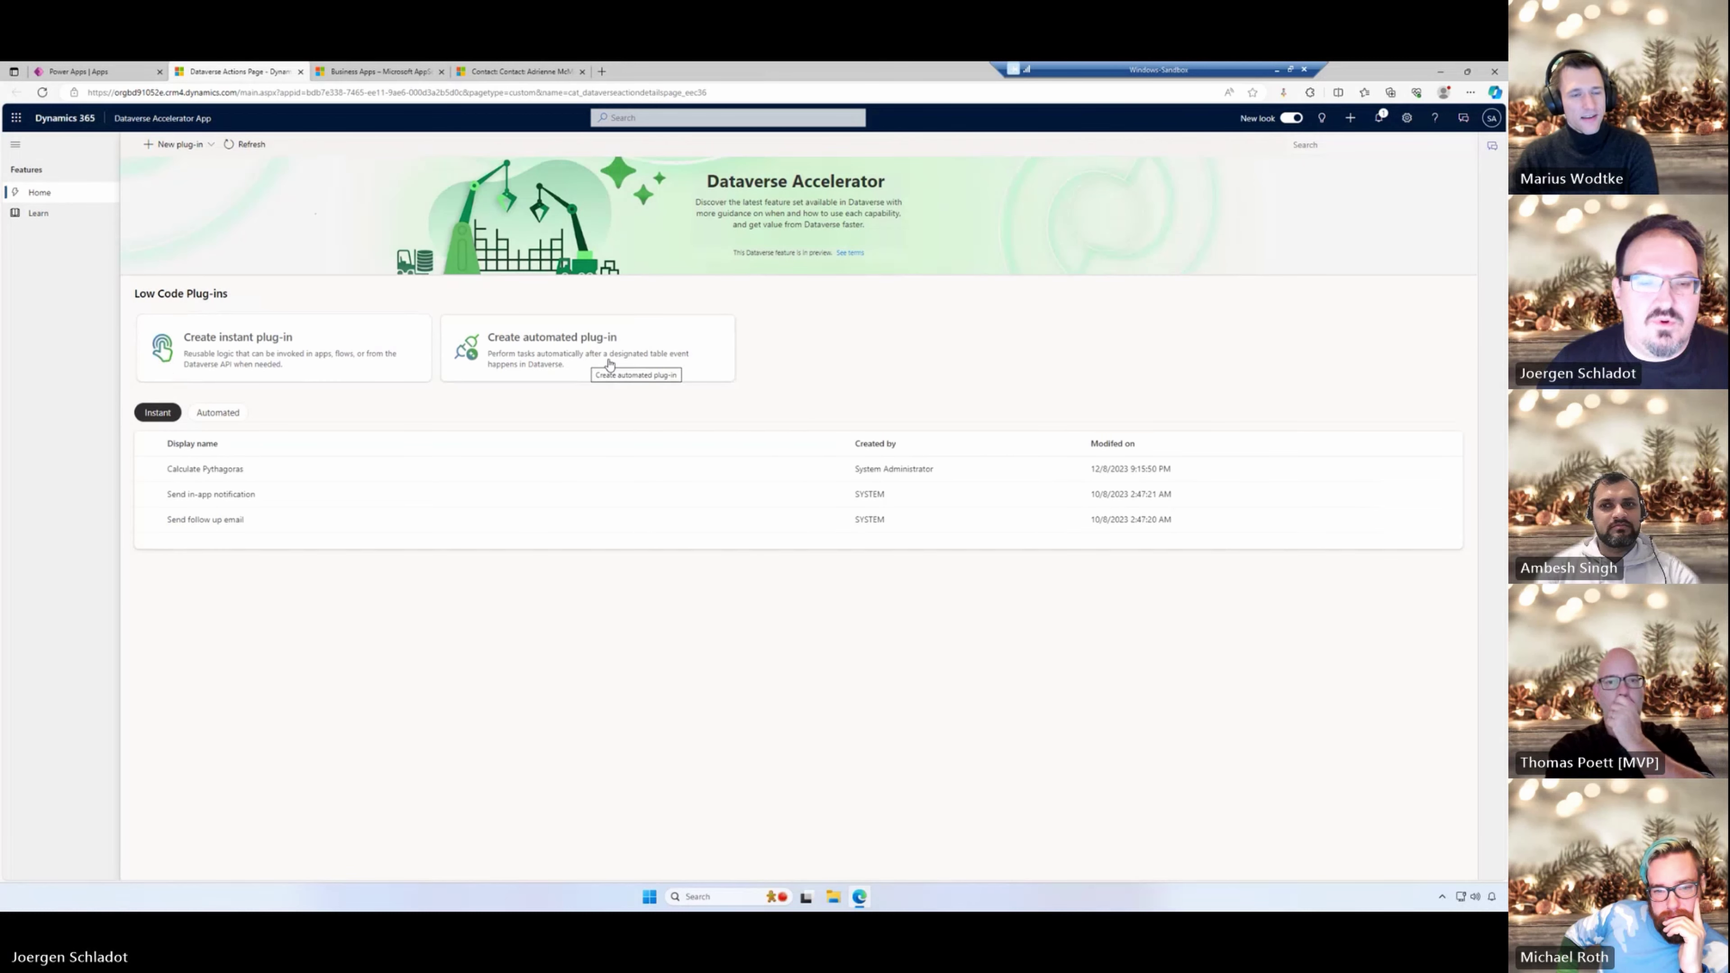
click(625, 363)
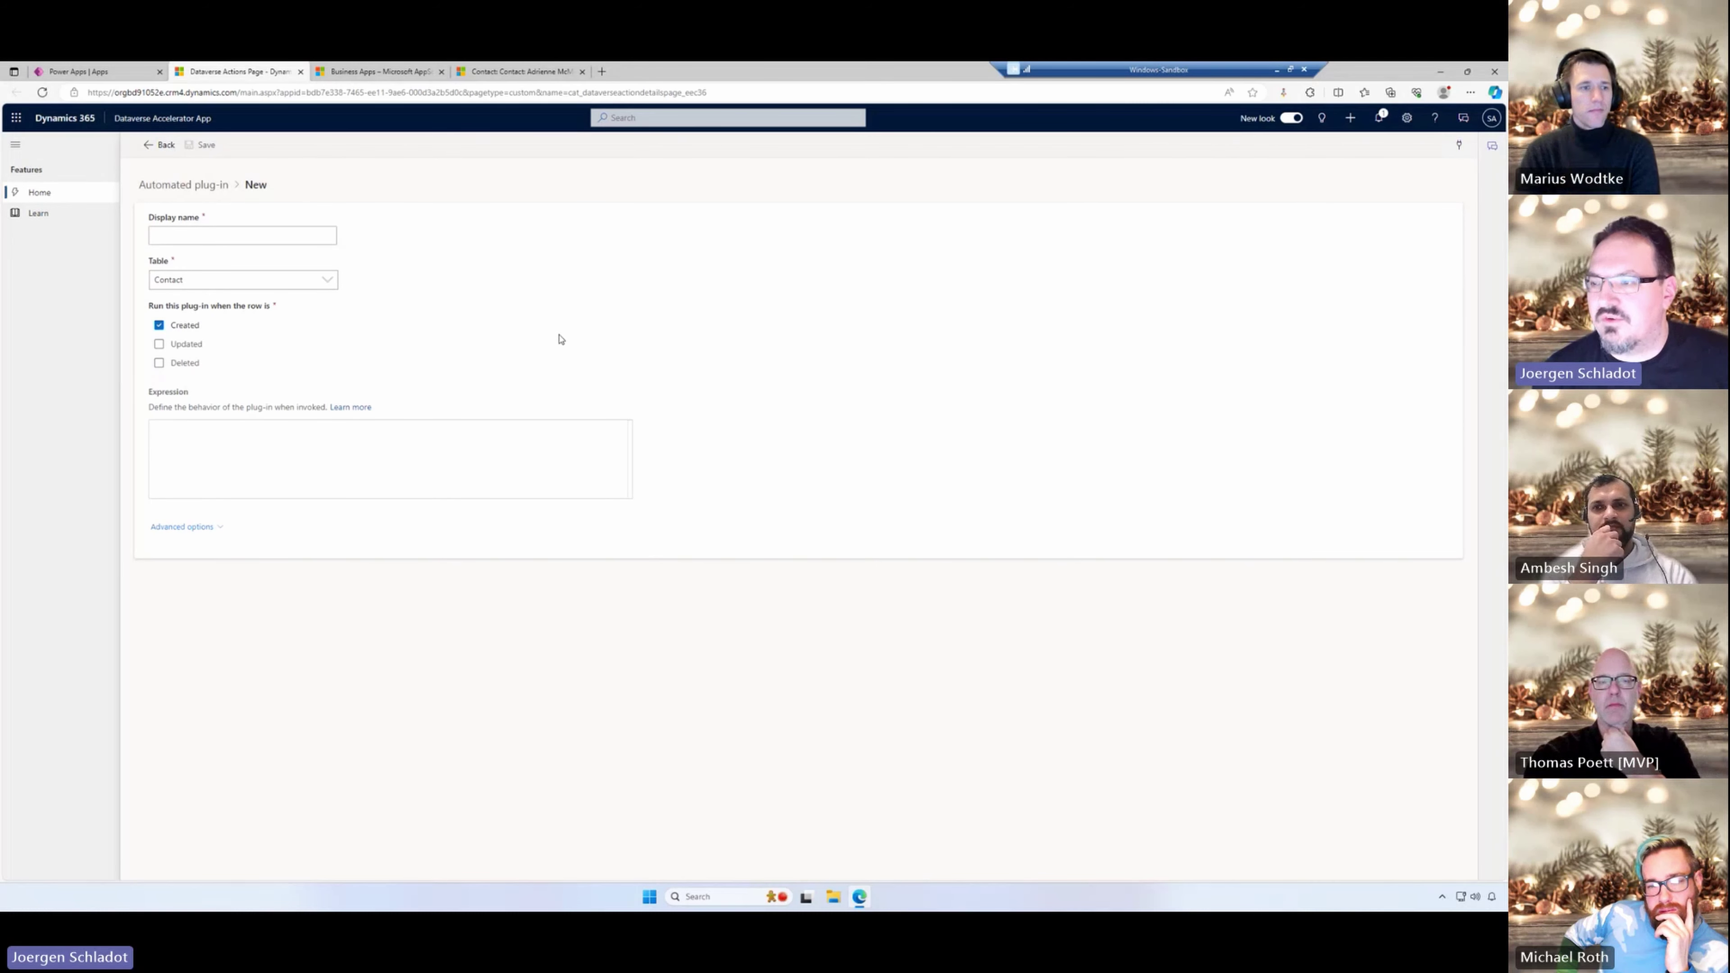
click(164, 231)
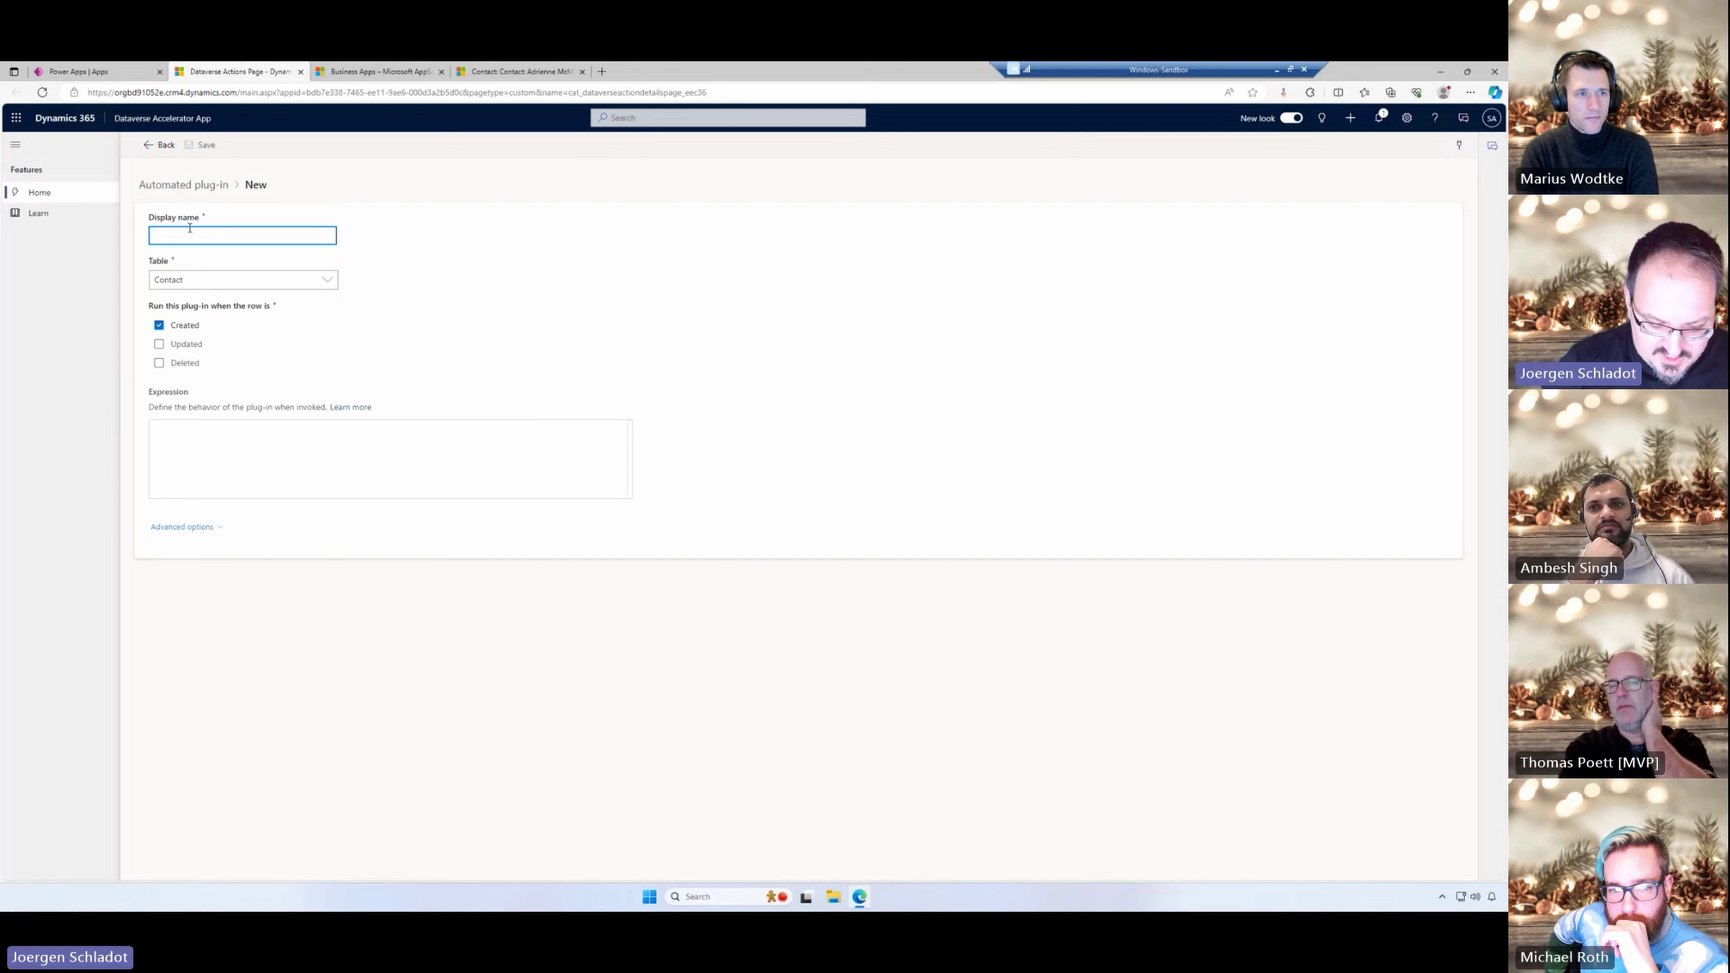
key(BackSpace)
key(BackSpace)
key(BackSpace)
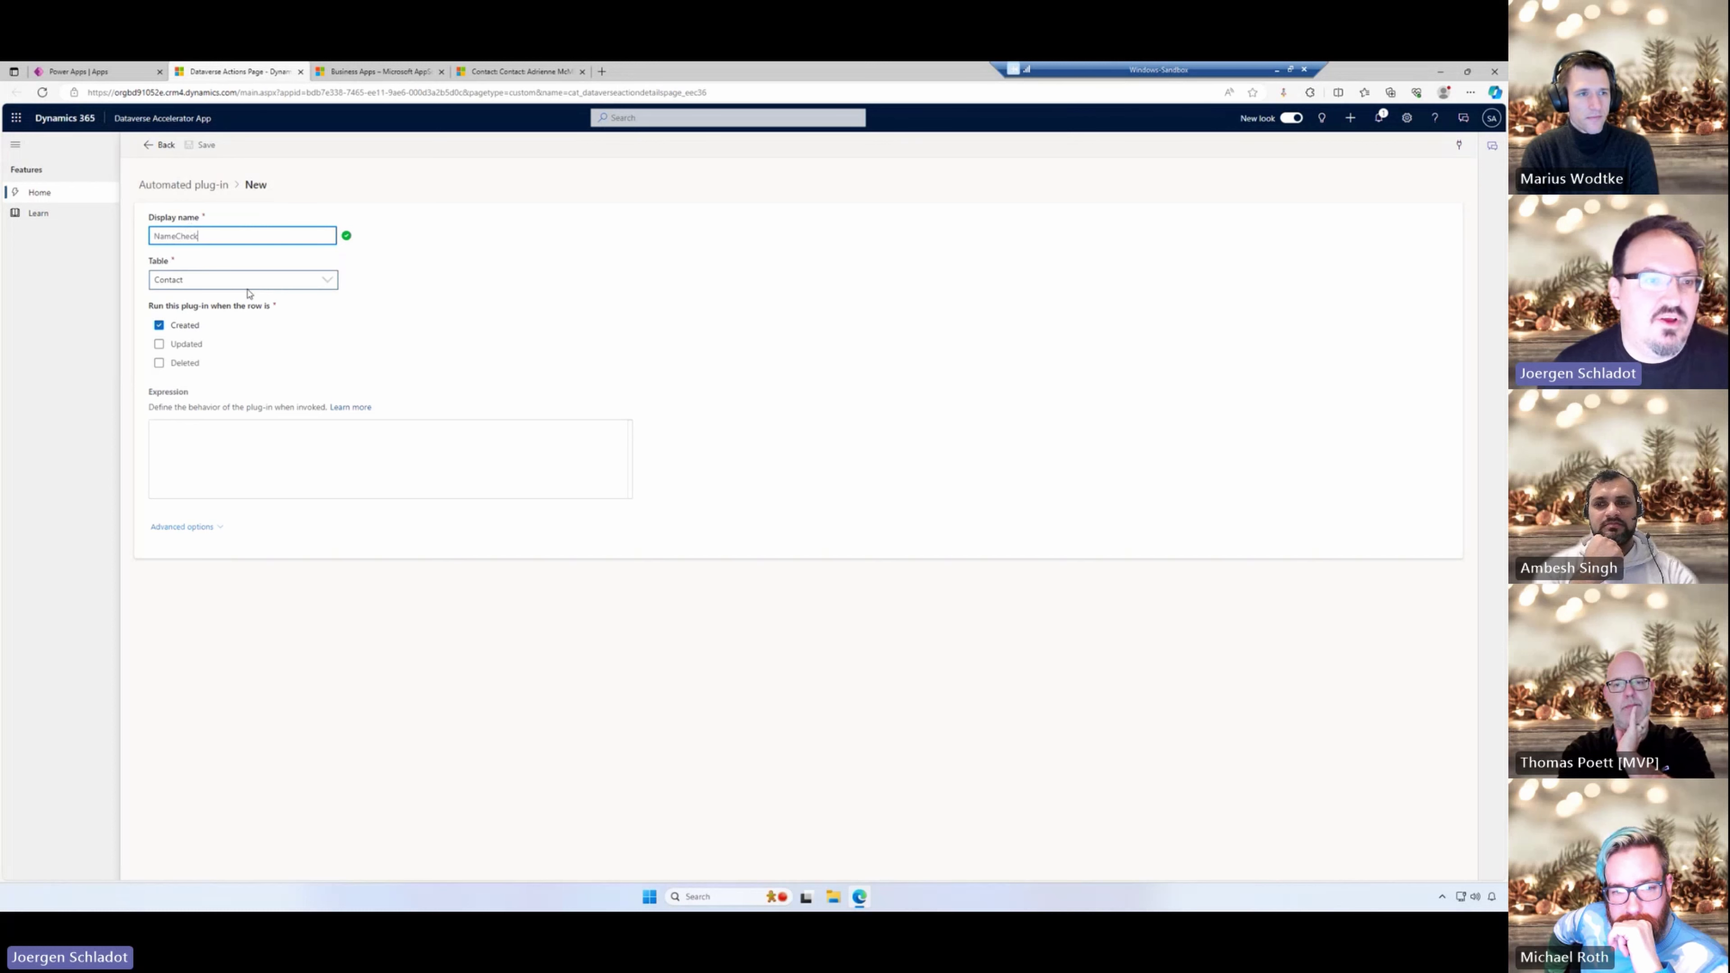
click(160, 342)
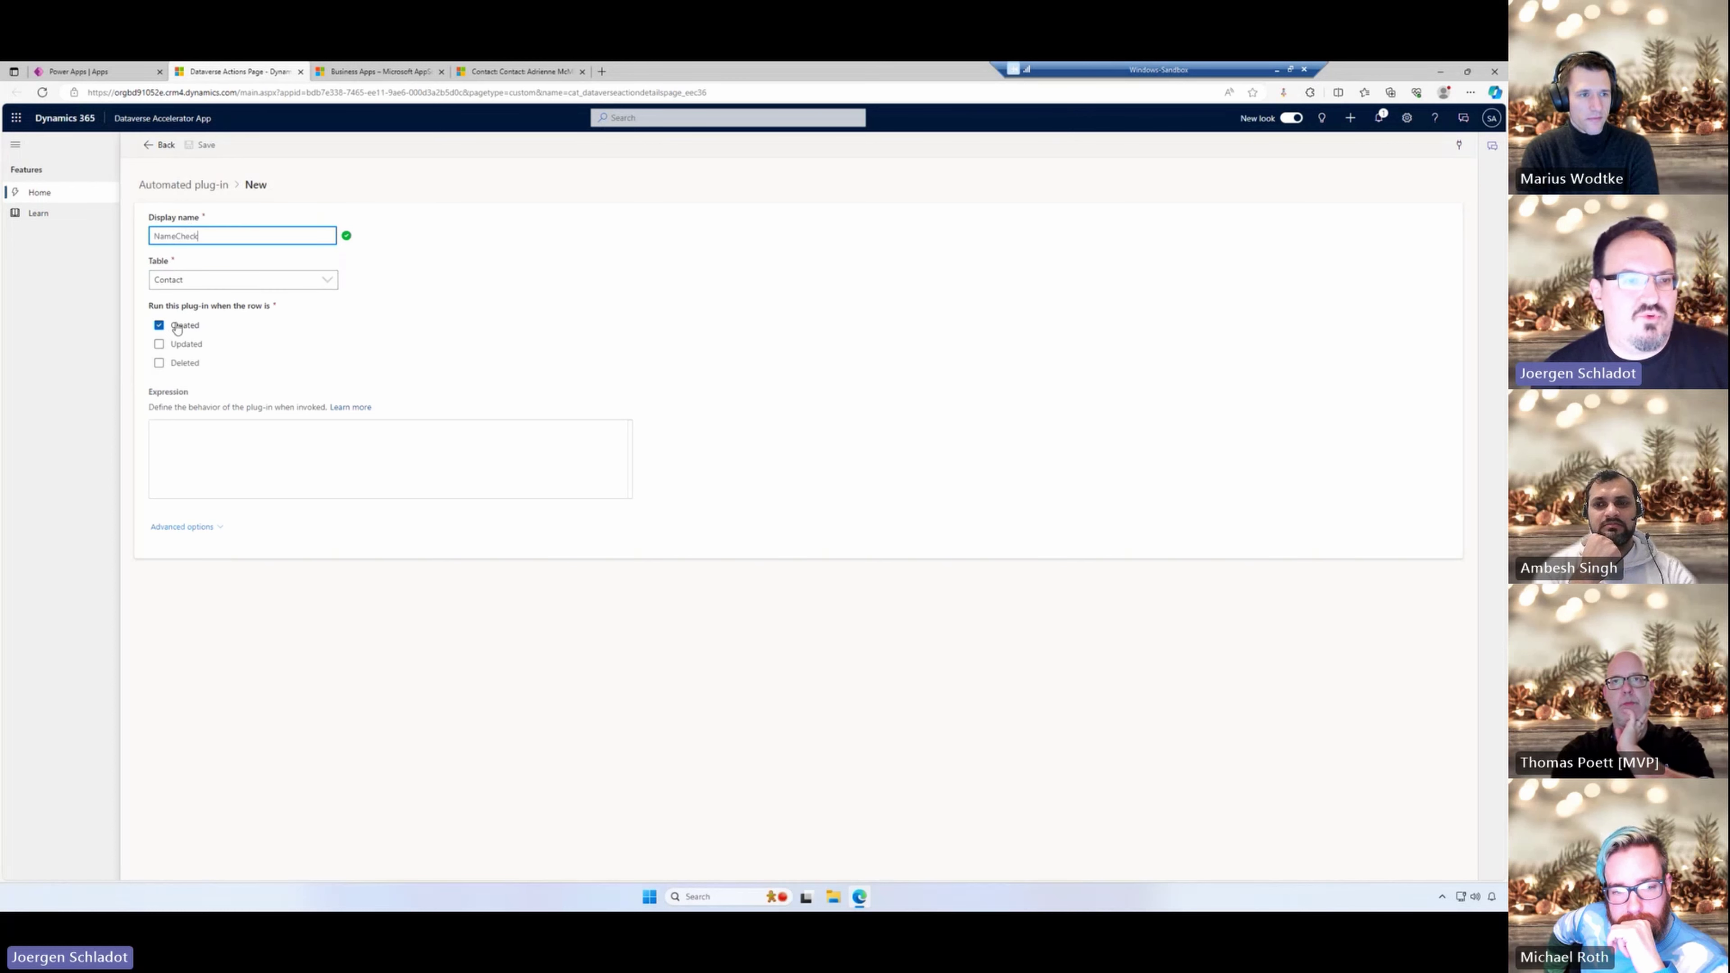
- Enter an expression raising German error messages when Last Name, or a non-blank First Name, is shorter than 2 characters
click(248, 442)
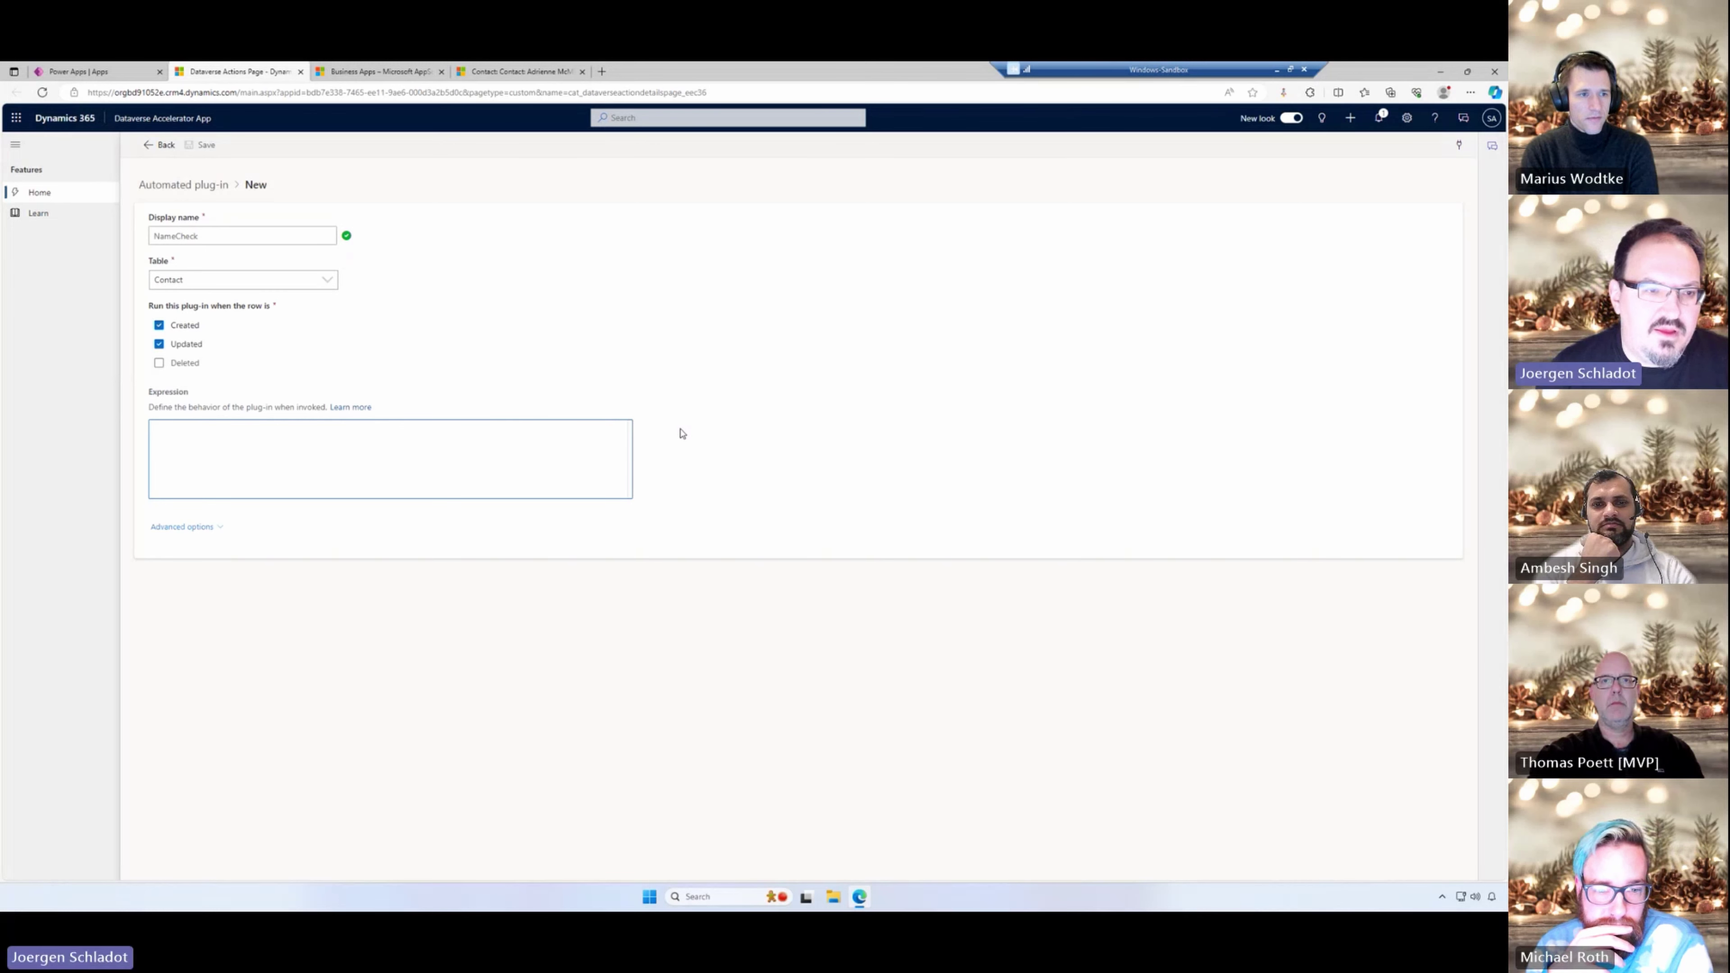
text(If(Len(ThisRecord.'Last Name') < 2, Error("Bitte einen gültigen Nachnamen eingeben!"));)
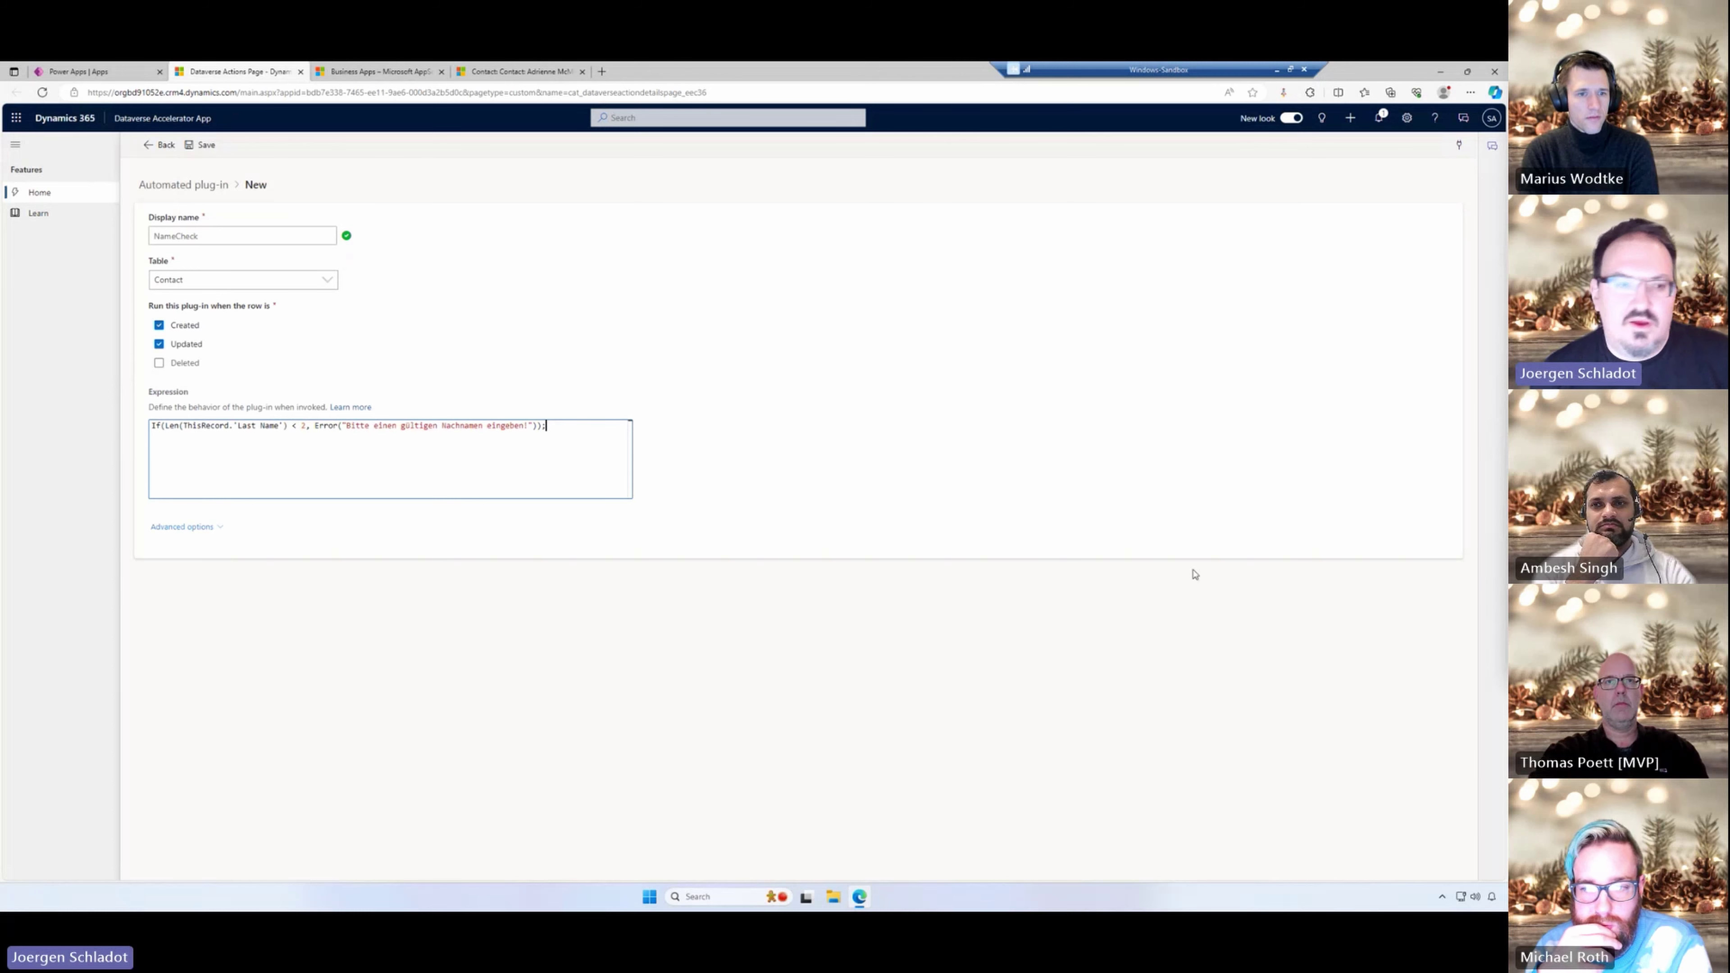
click(220, 452)
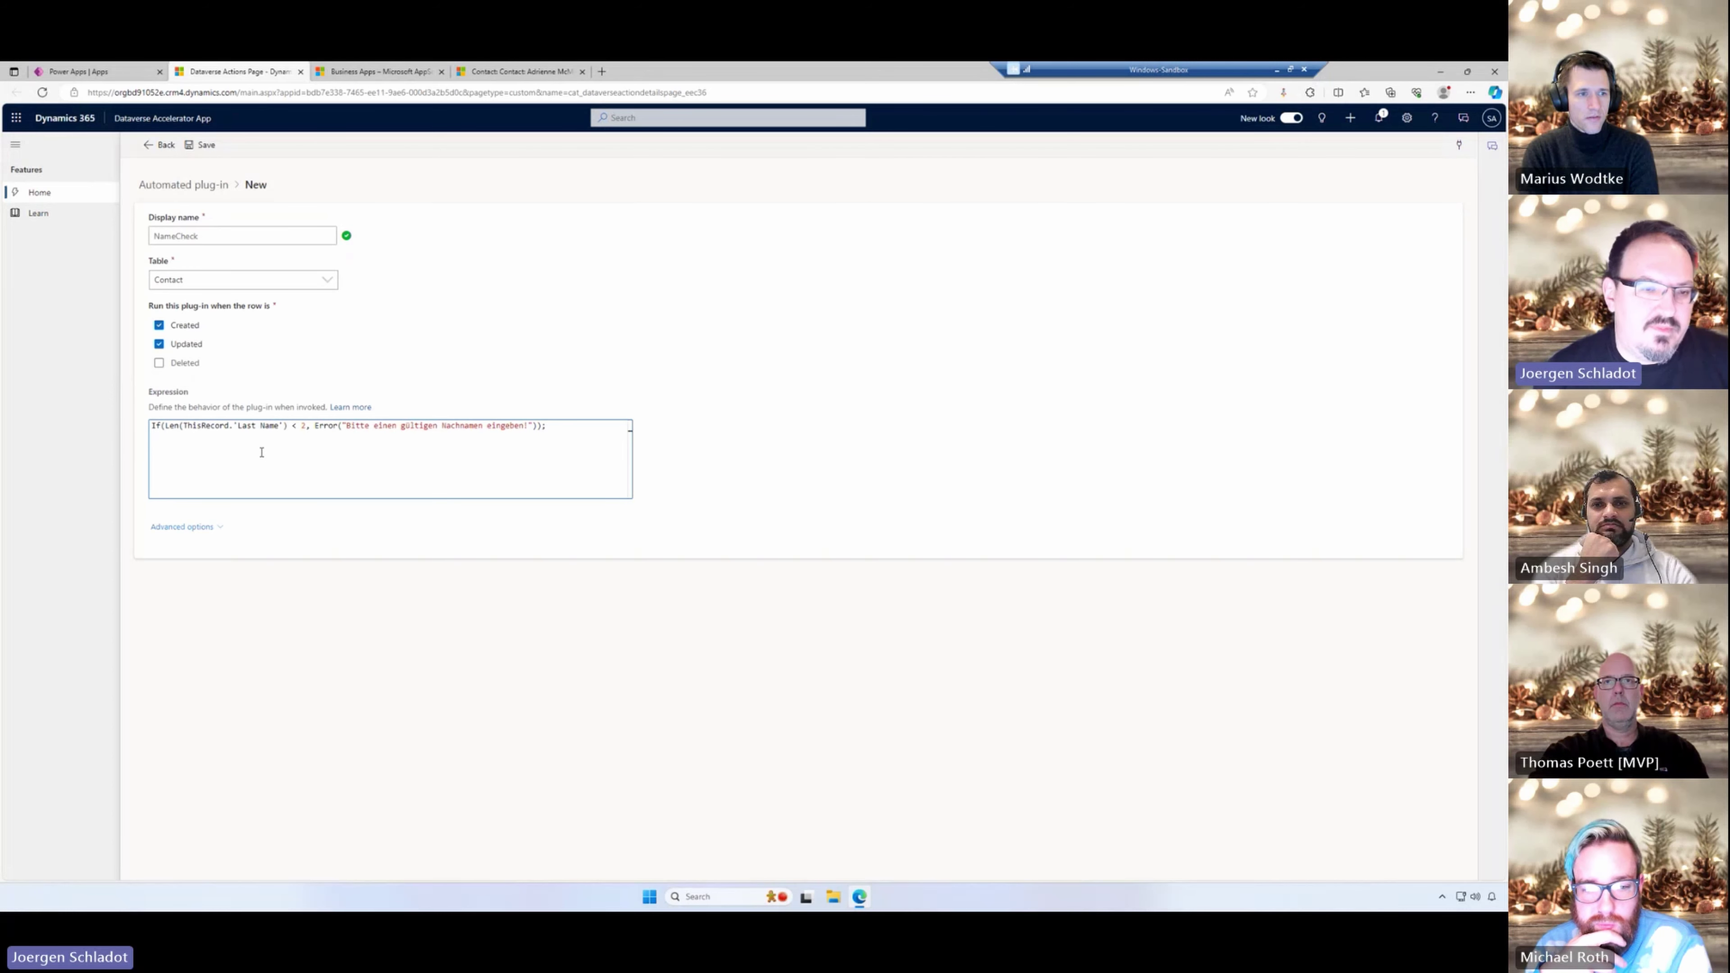
text(If(!IsBlank(ThisRecord.'First Name'),     If(Len(ThisRecord.'First Name') < 2, Error("Bitte einen gültigen Vornamen eingeben!"))))
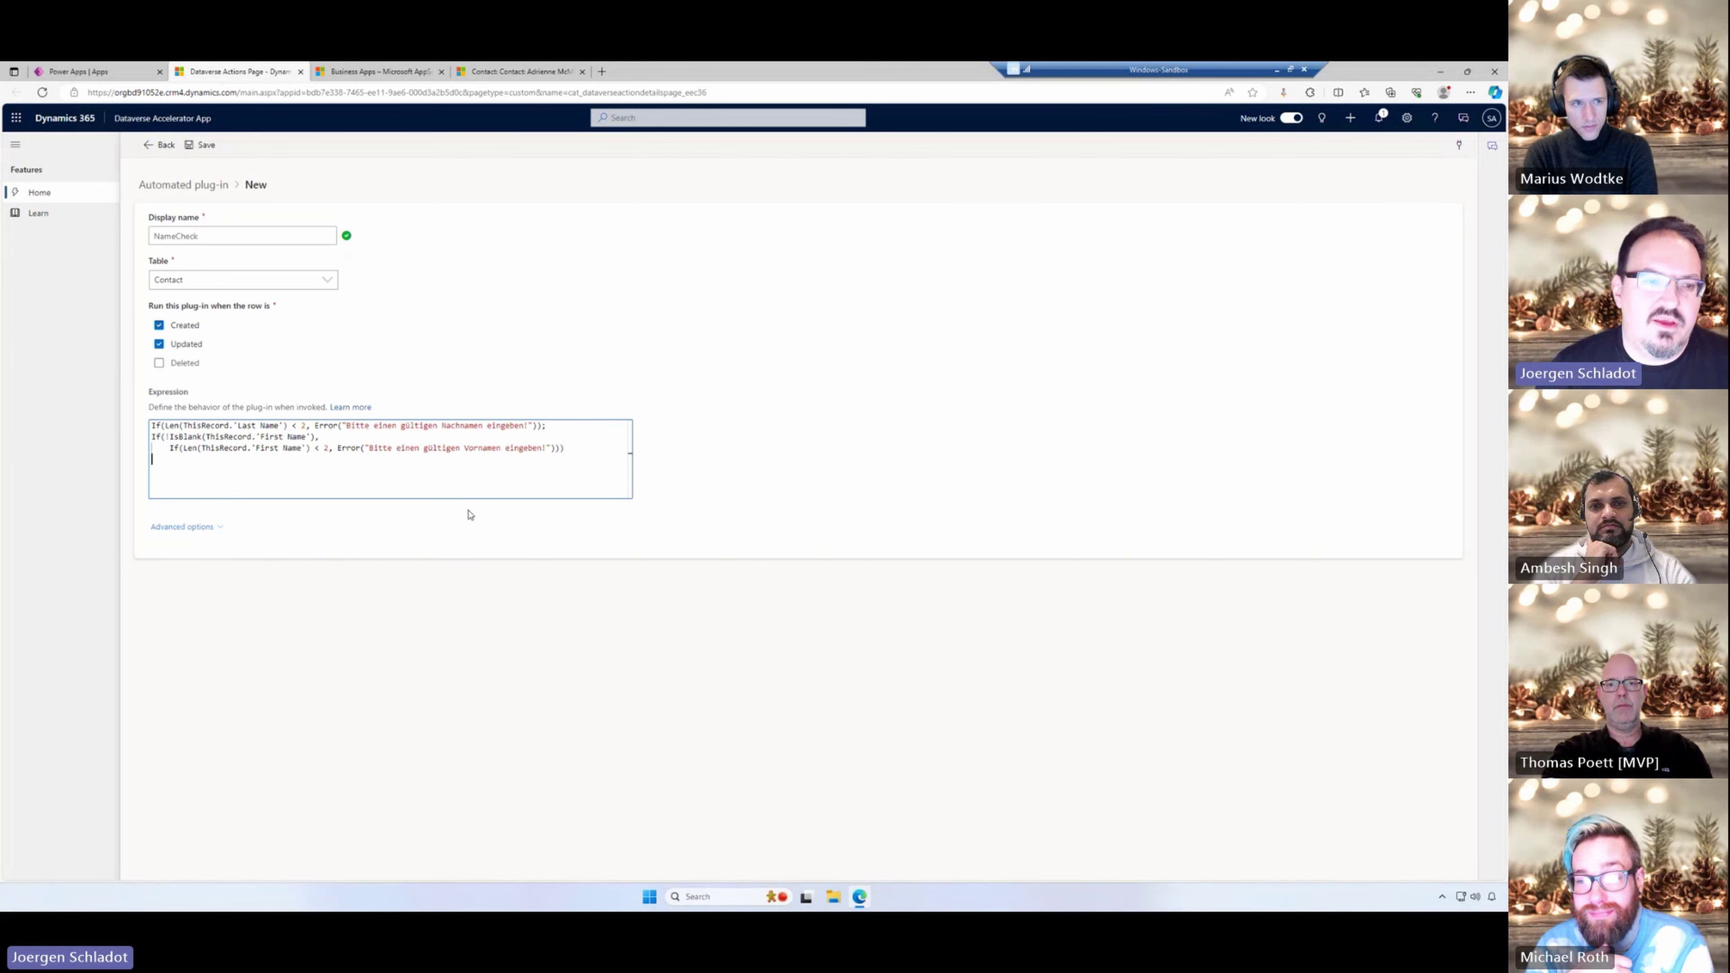
- Set the plug-in to run at Pre-operation in the advanced options and reselect Contact as its table
click(205, 527)
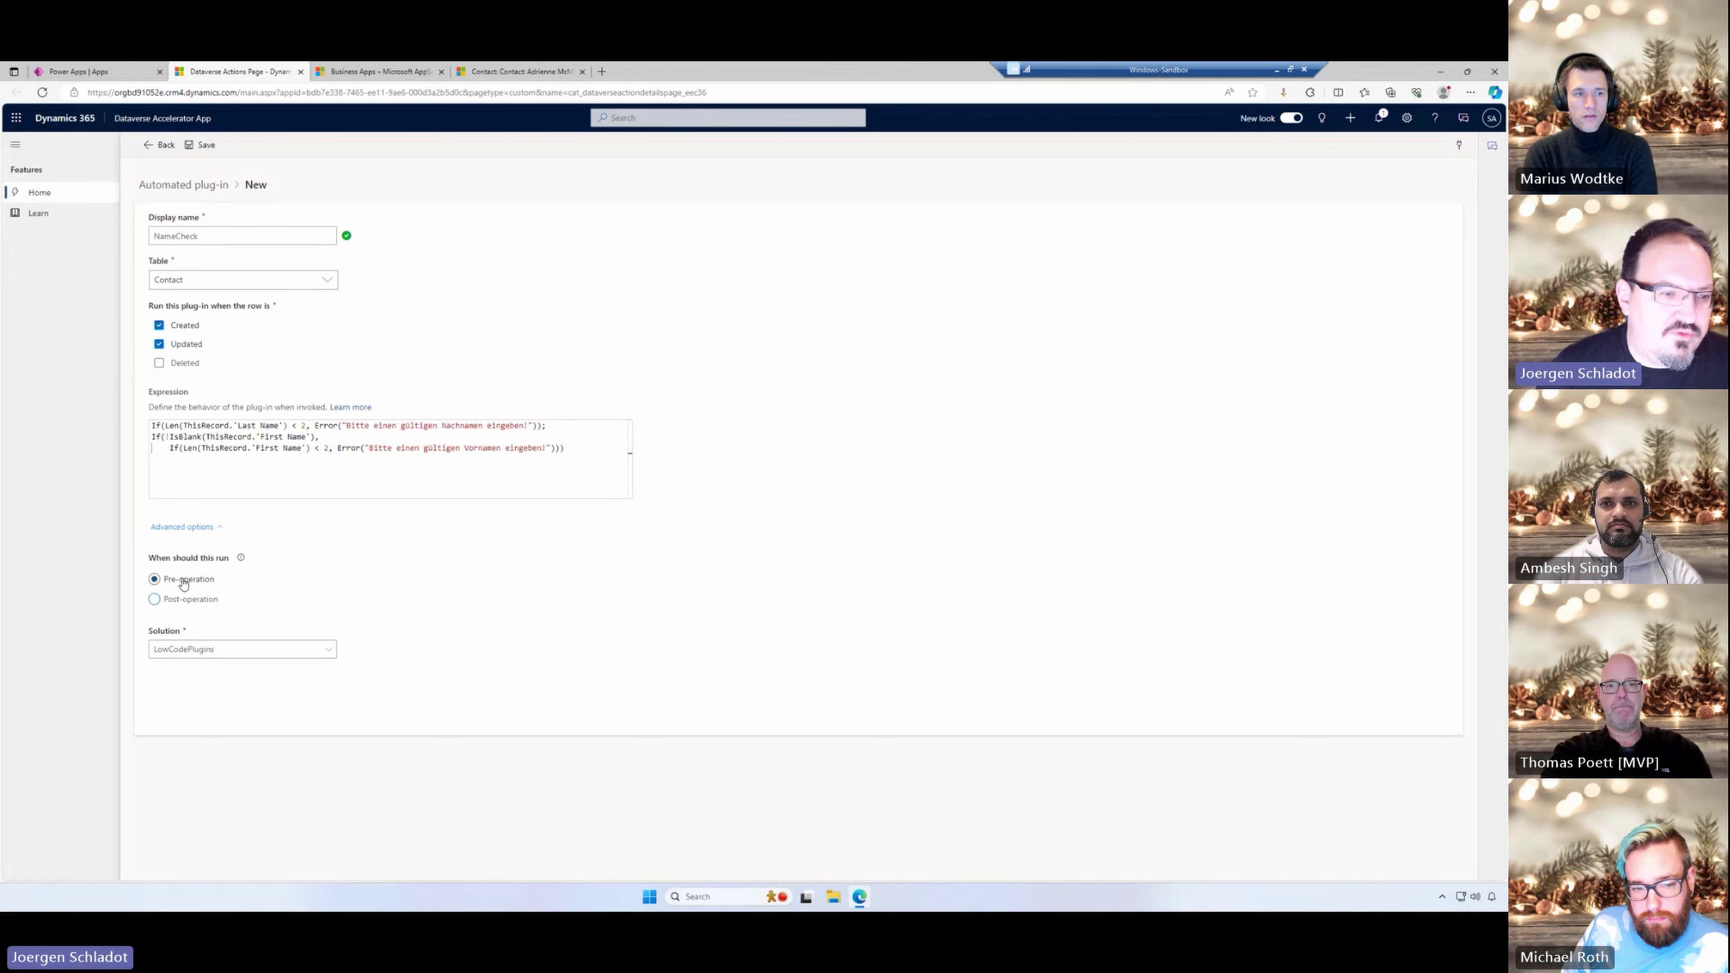
click(153, 582)
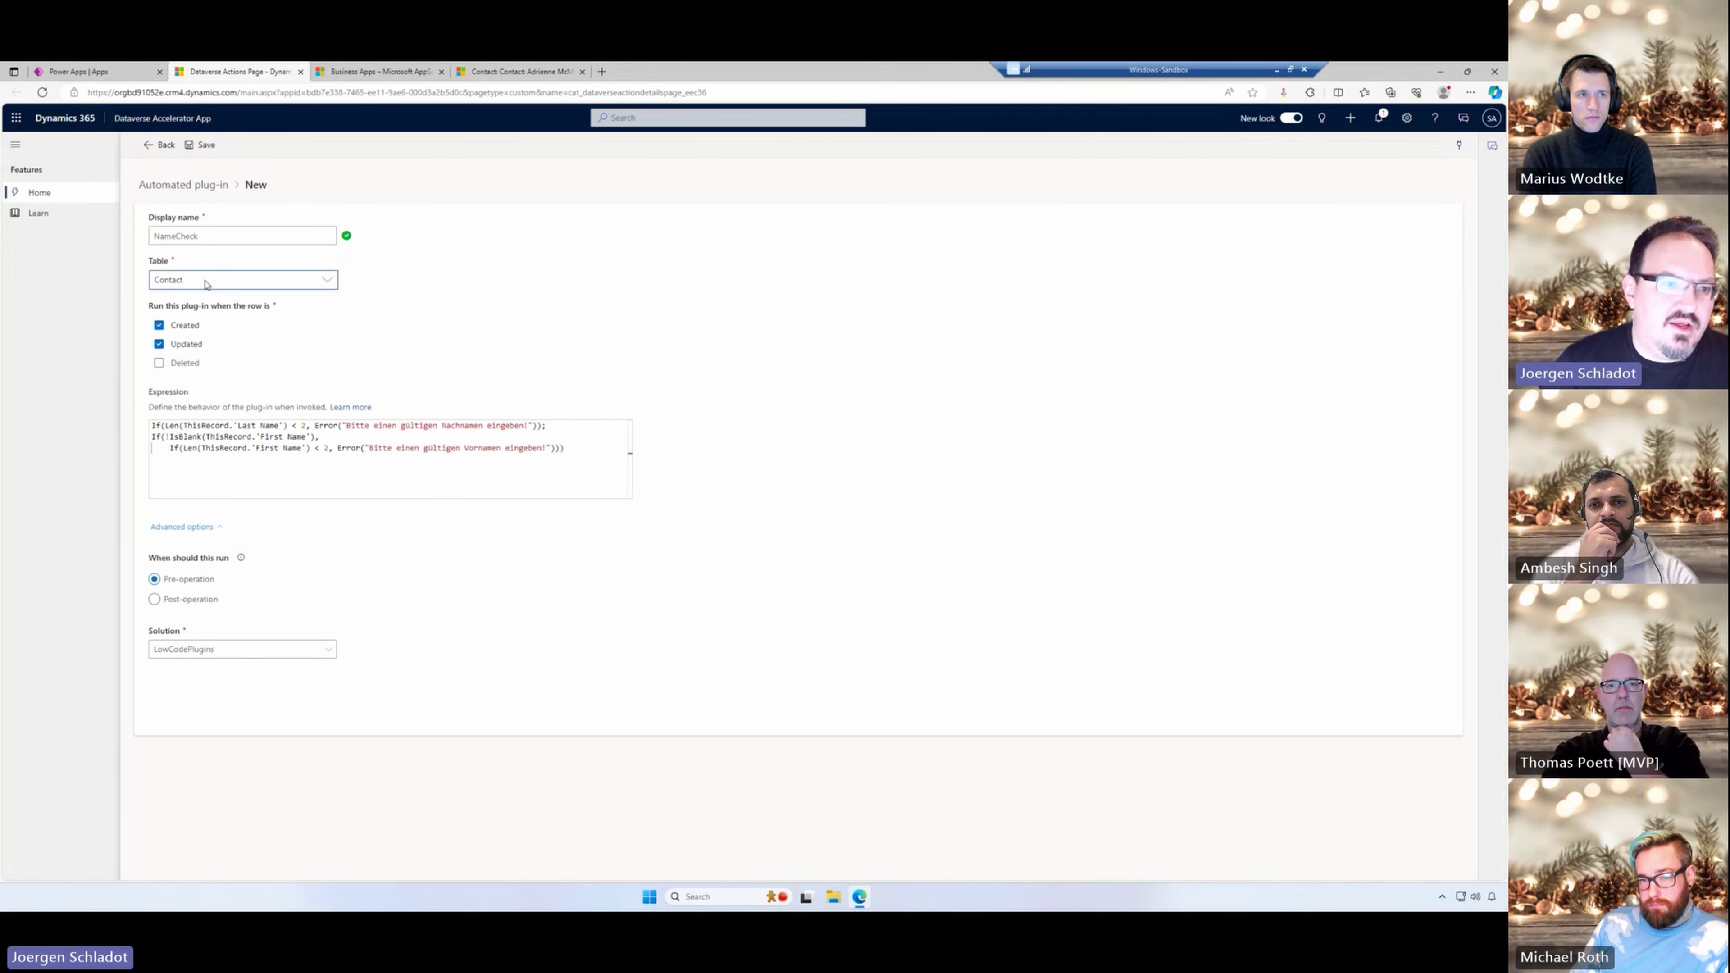
click(266, 282)
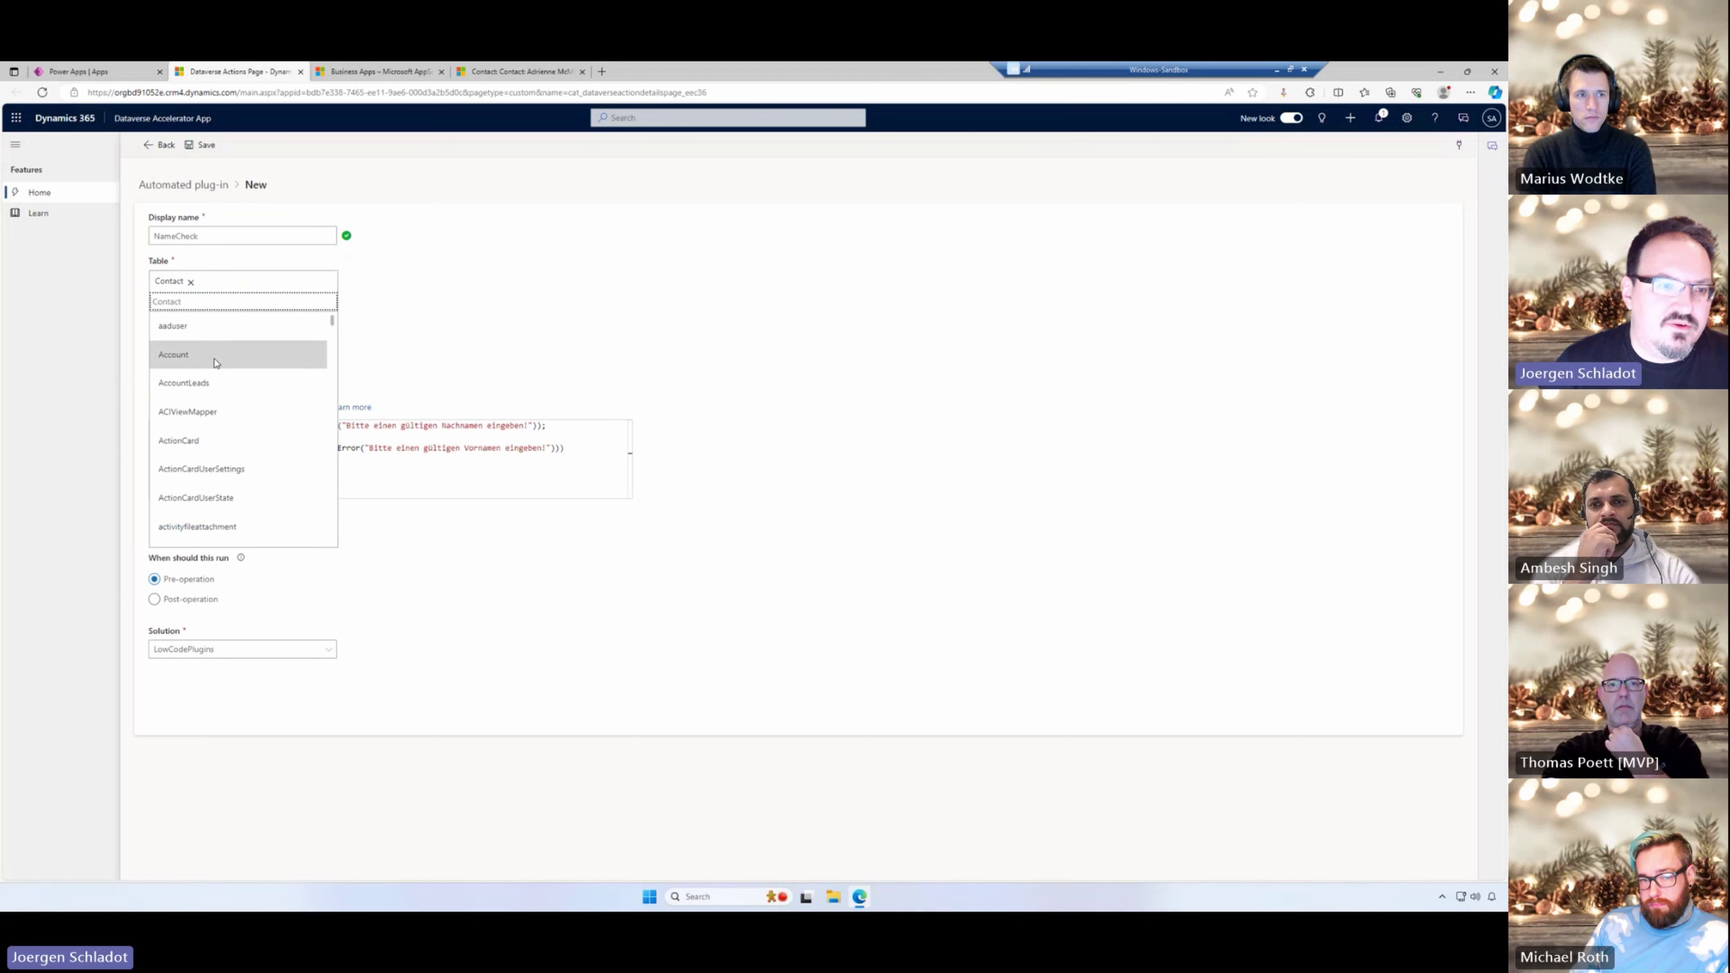
click(190, 282)
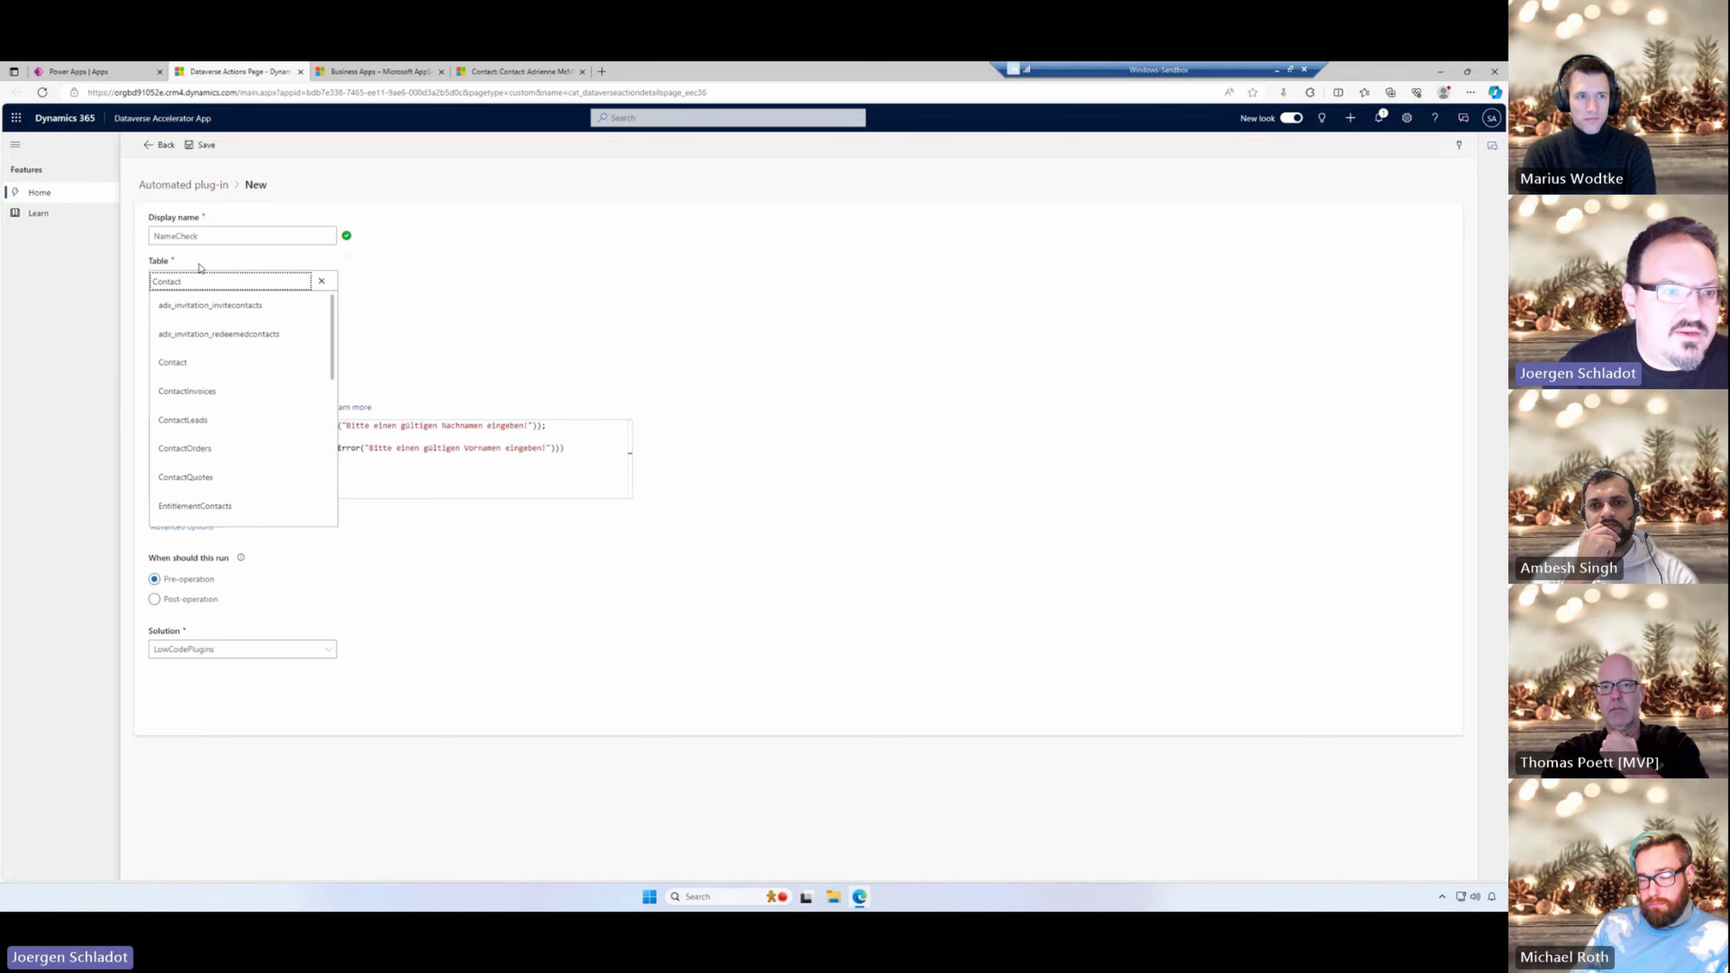
click(189, 361)
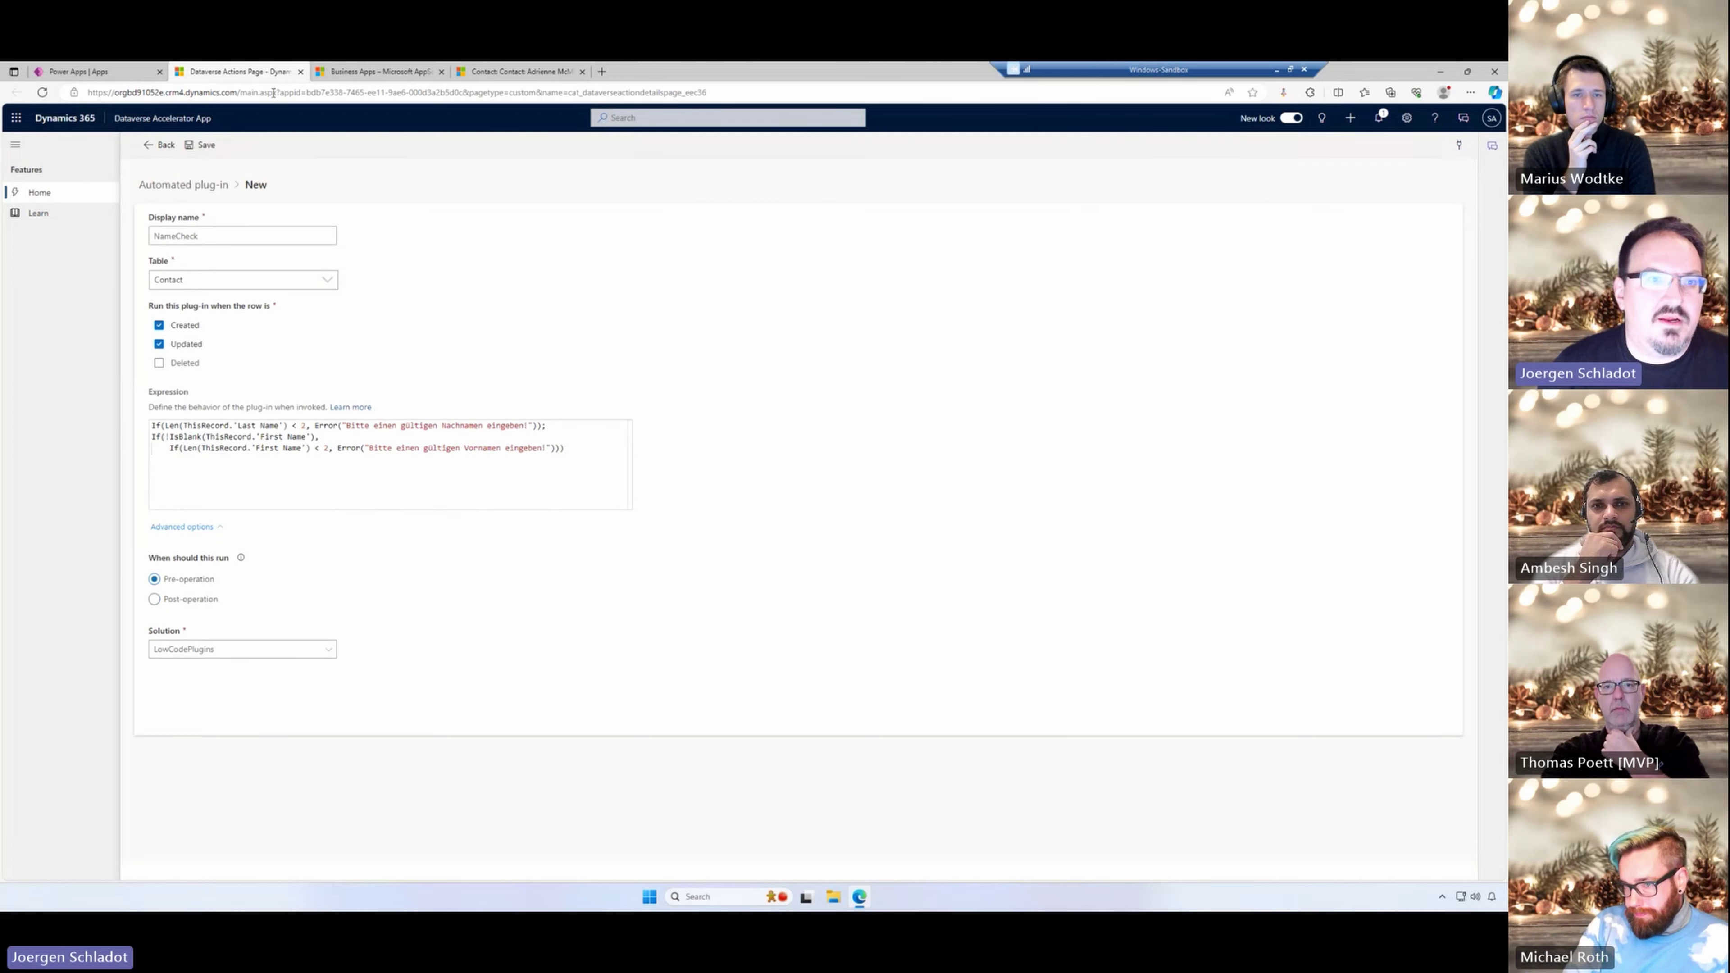
- Test the name check on a new contact in Sales Hub, dismissing the error, changing the first name to AB and saving
click(476, 71)
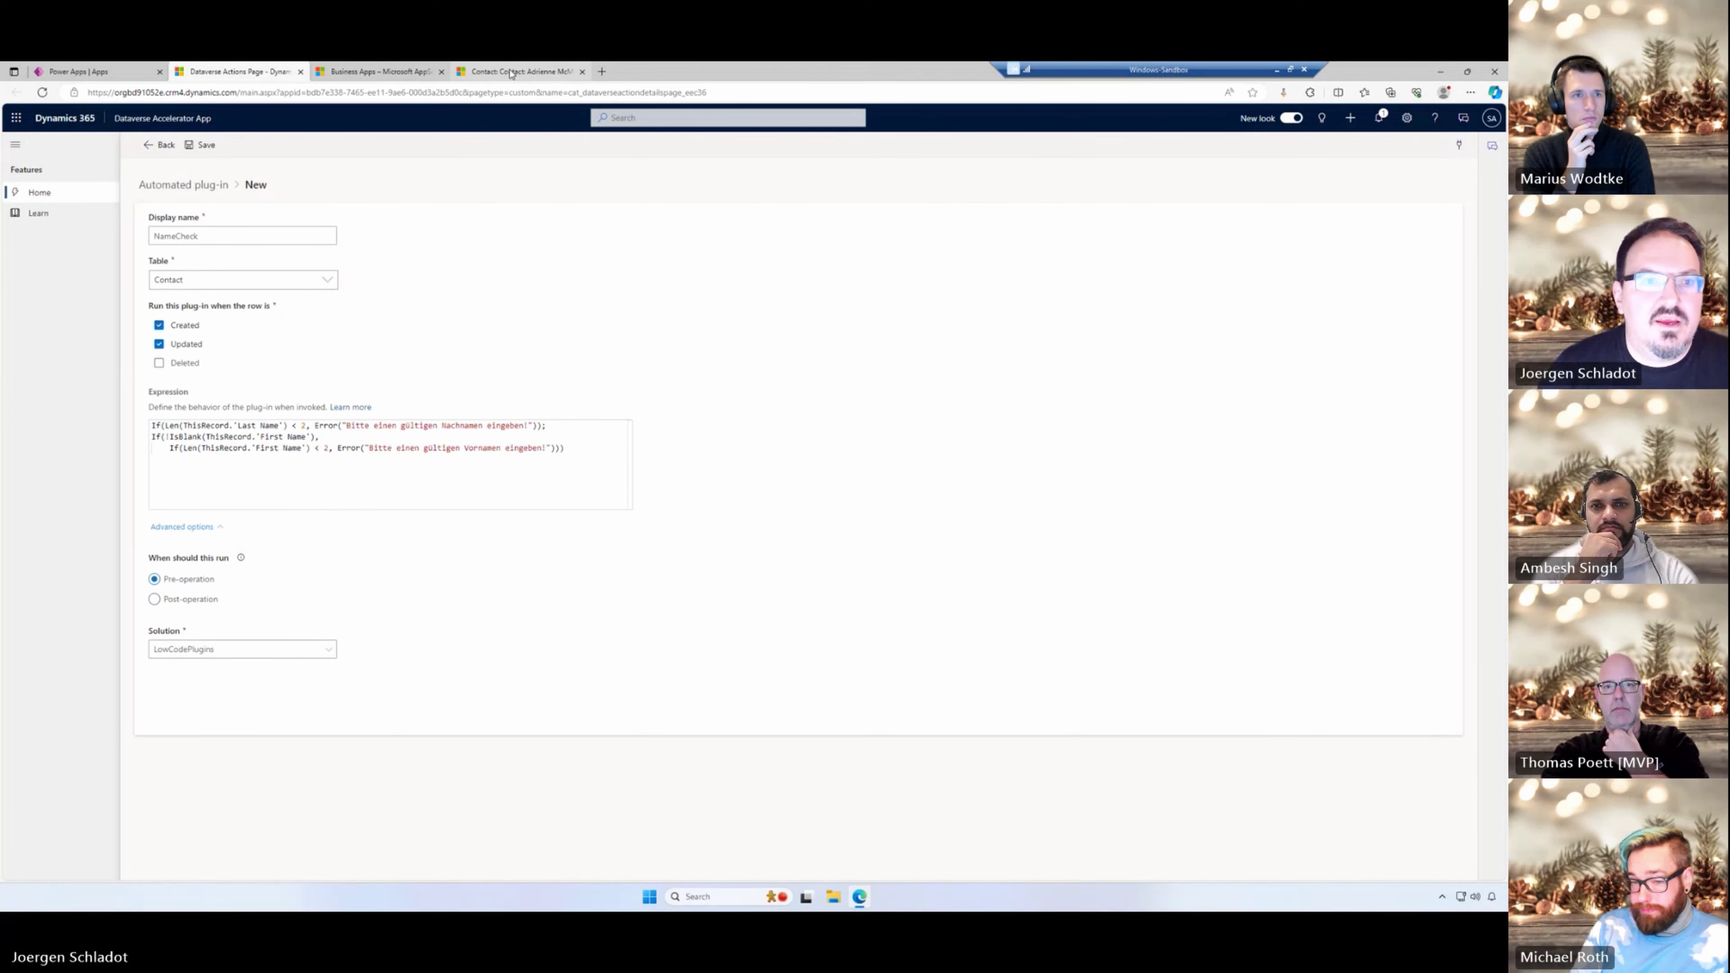
click(42, 91)
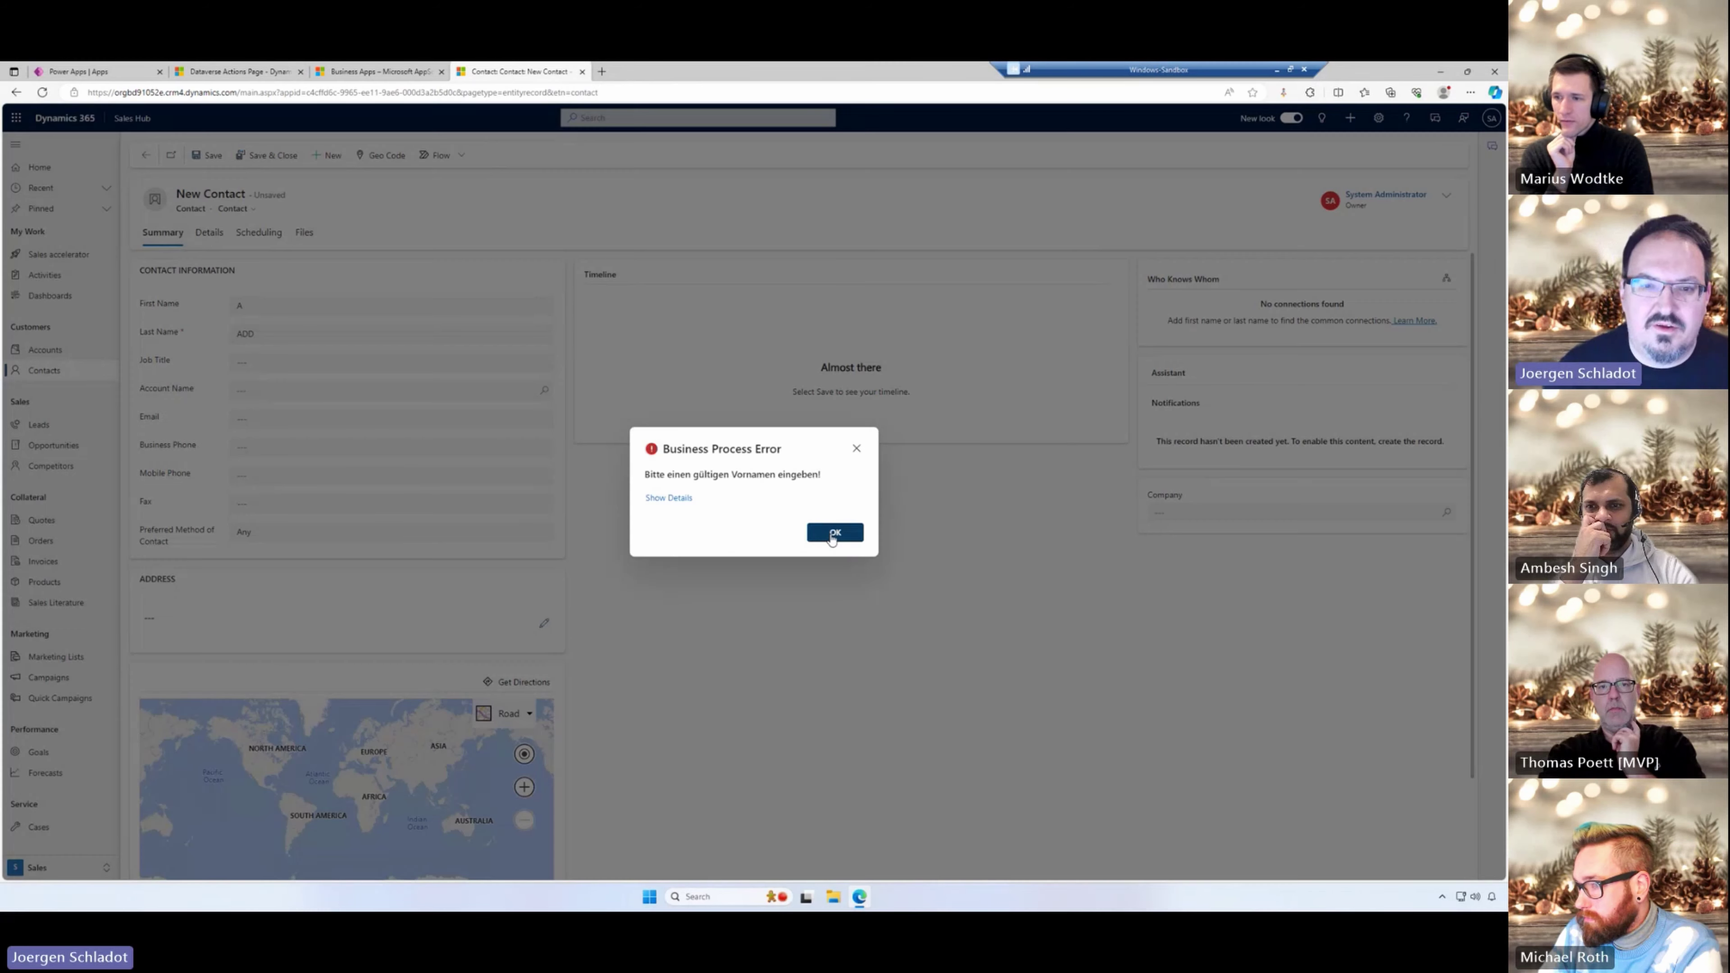
click(834, 534)
click(269, 305)
text(A)
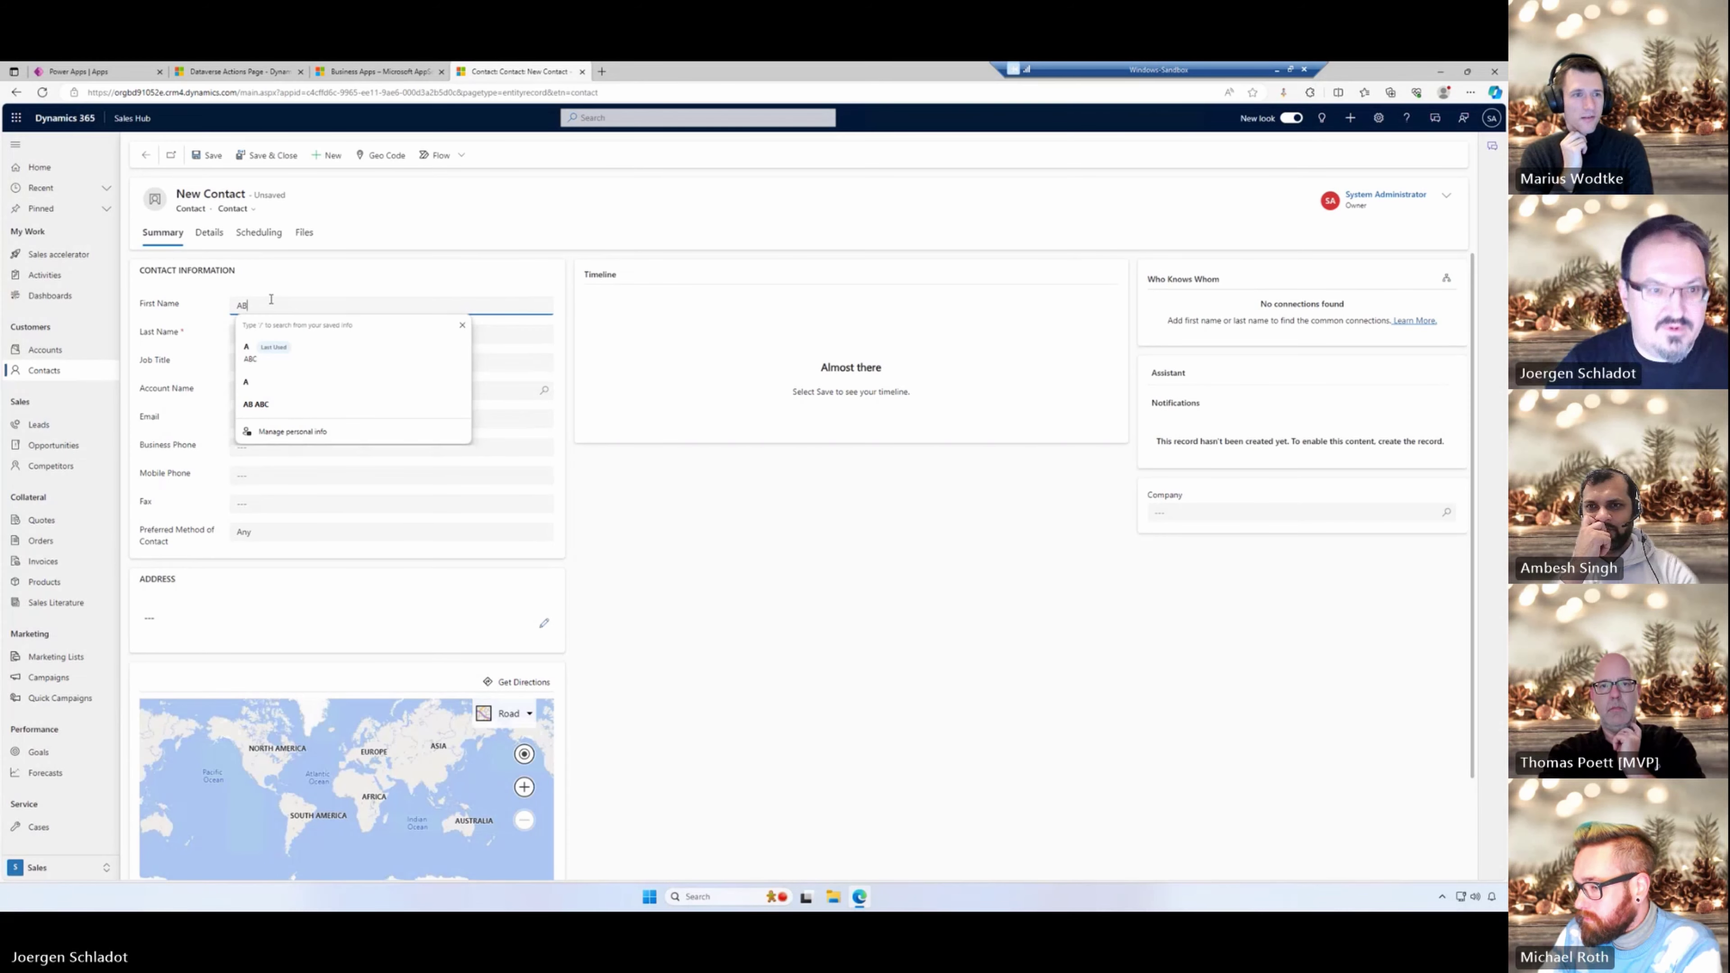
click(256, 404)
key(ctrl+s)
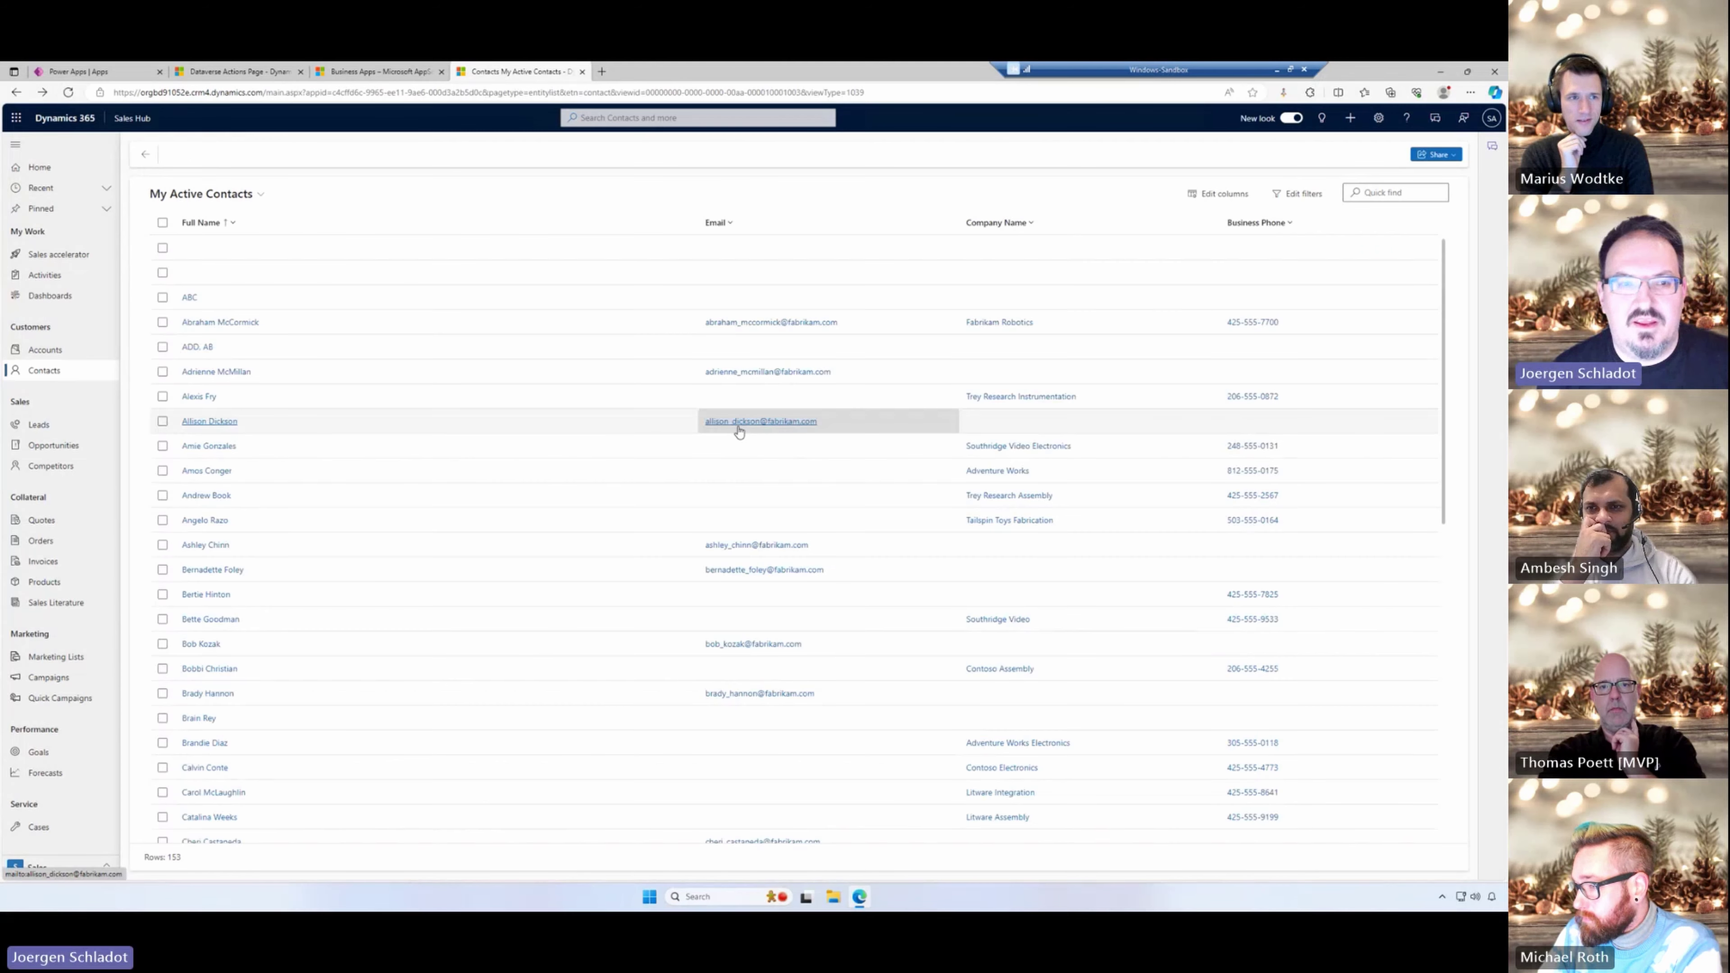
- Open the contact "ADD, AB", shorten its first name to A and try to save it, closing the error dialog
click(198, 347)
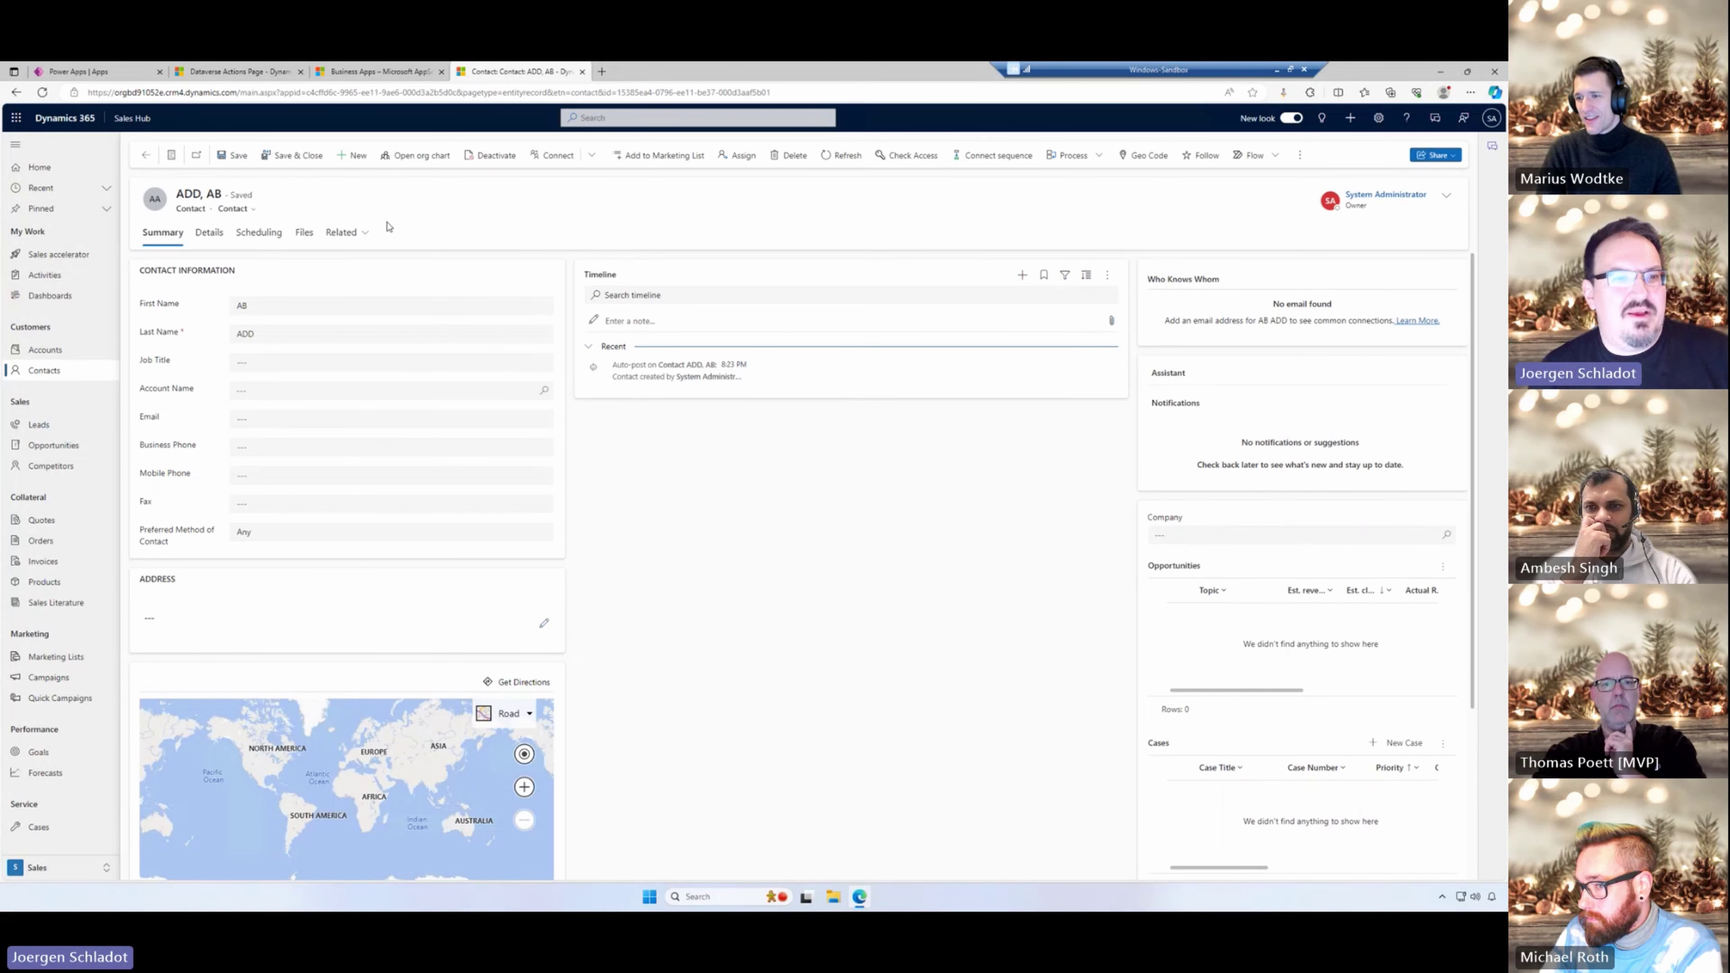
click(258, 306)
key(BackSpace)
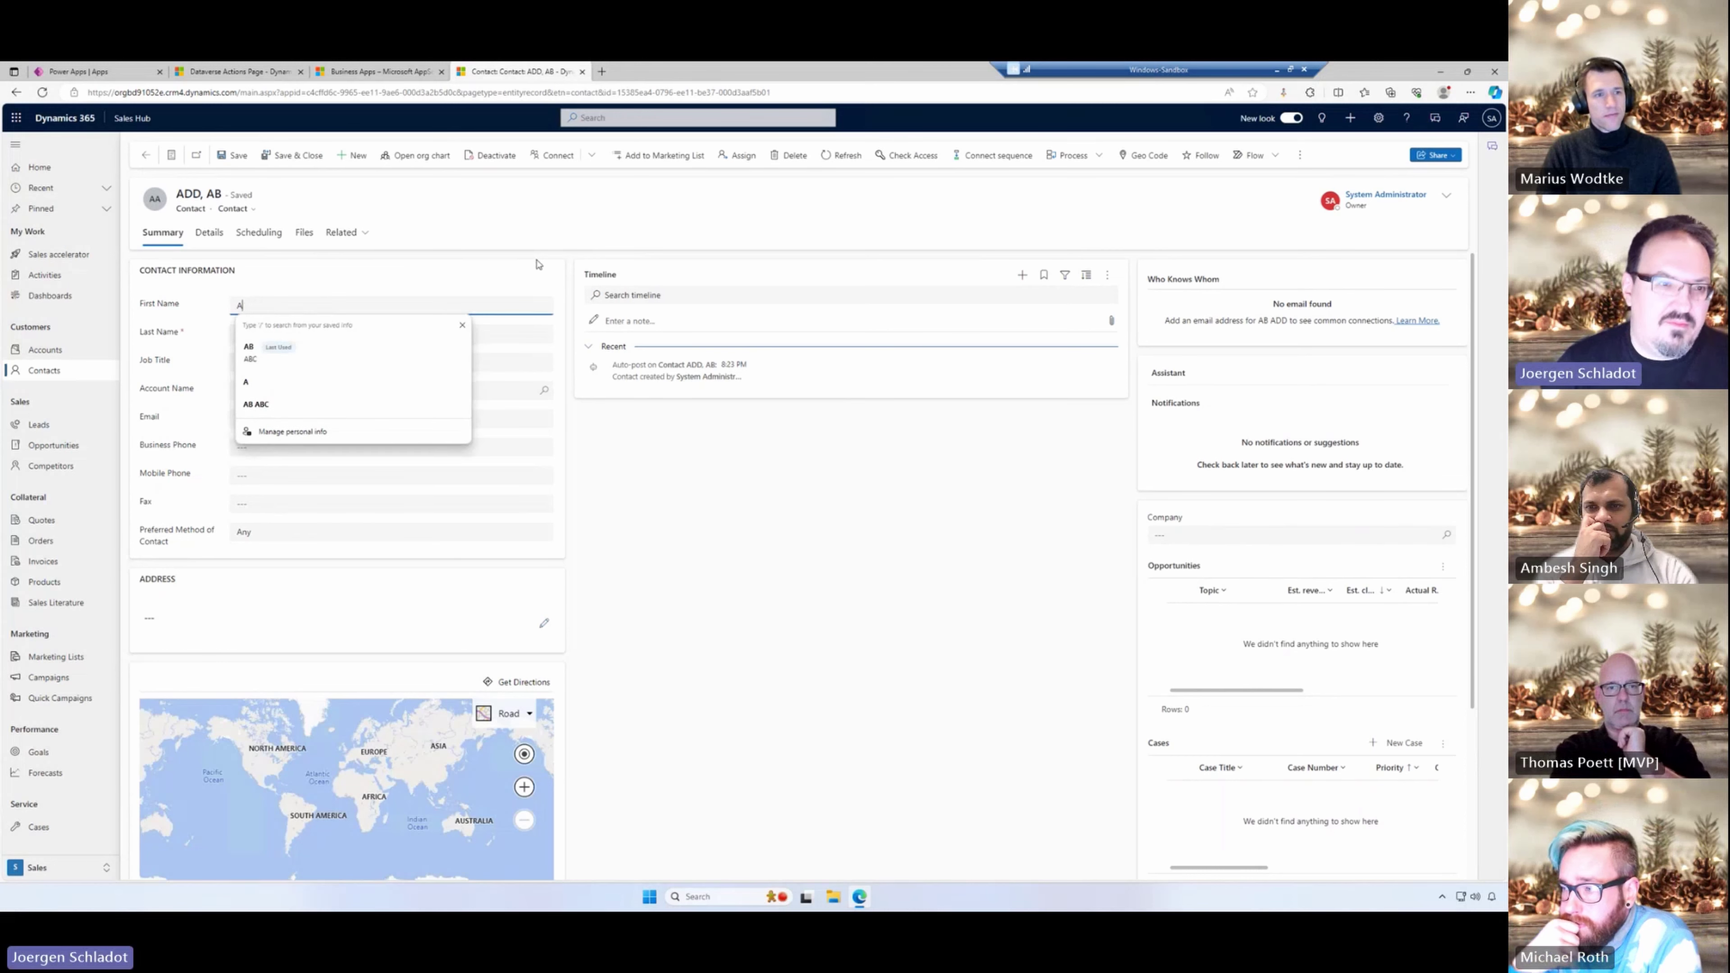
key(ctrl+s)
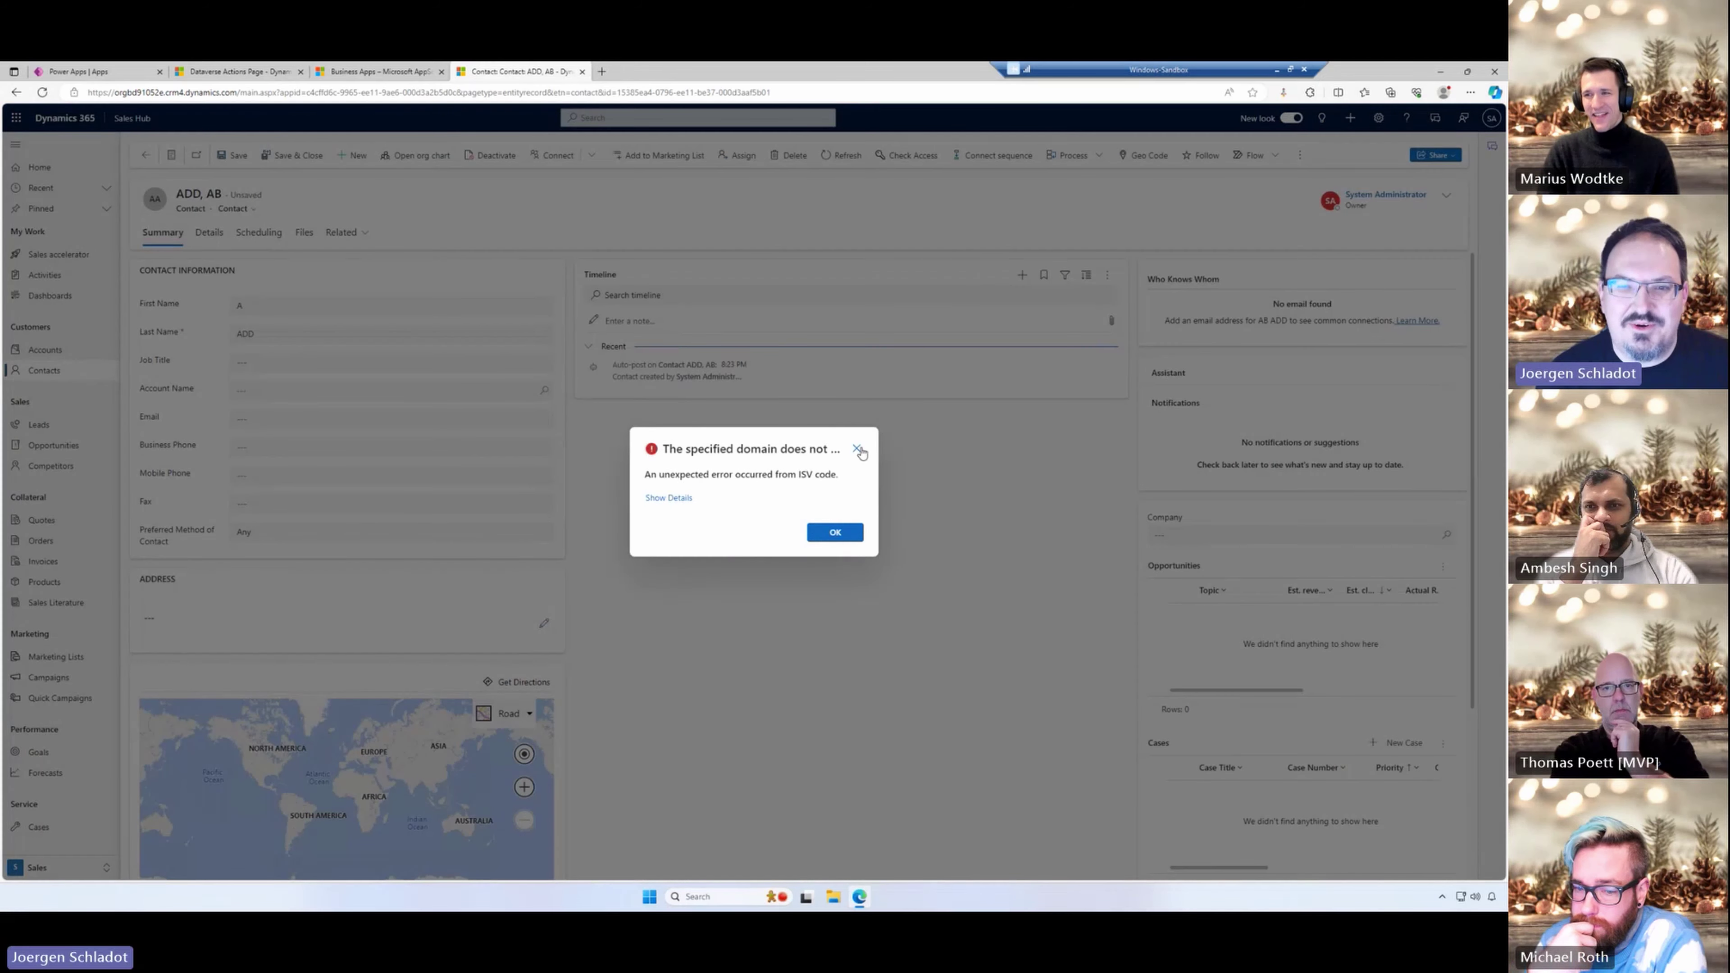
click(857, 449)
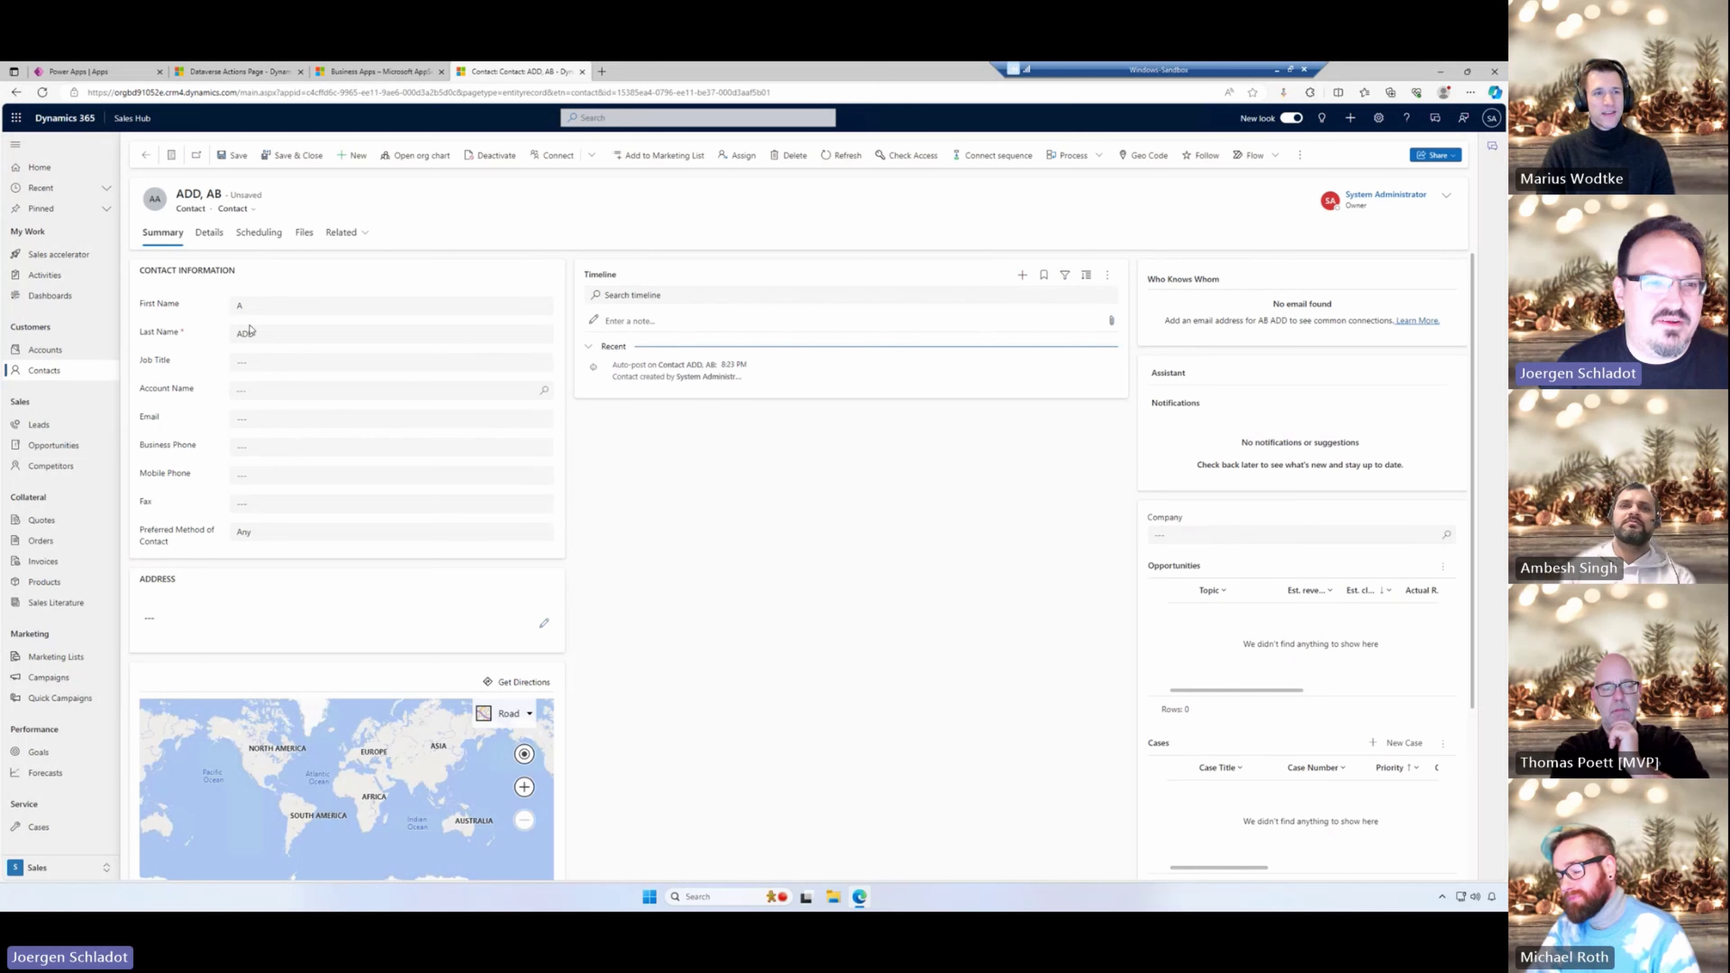
click(288, 311)
click(367, 279)
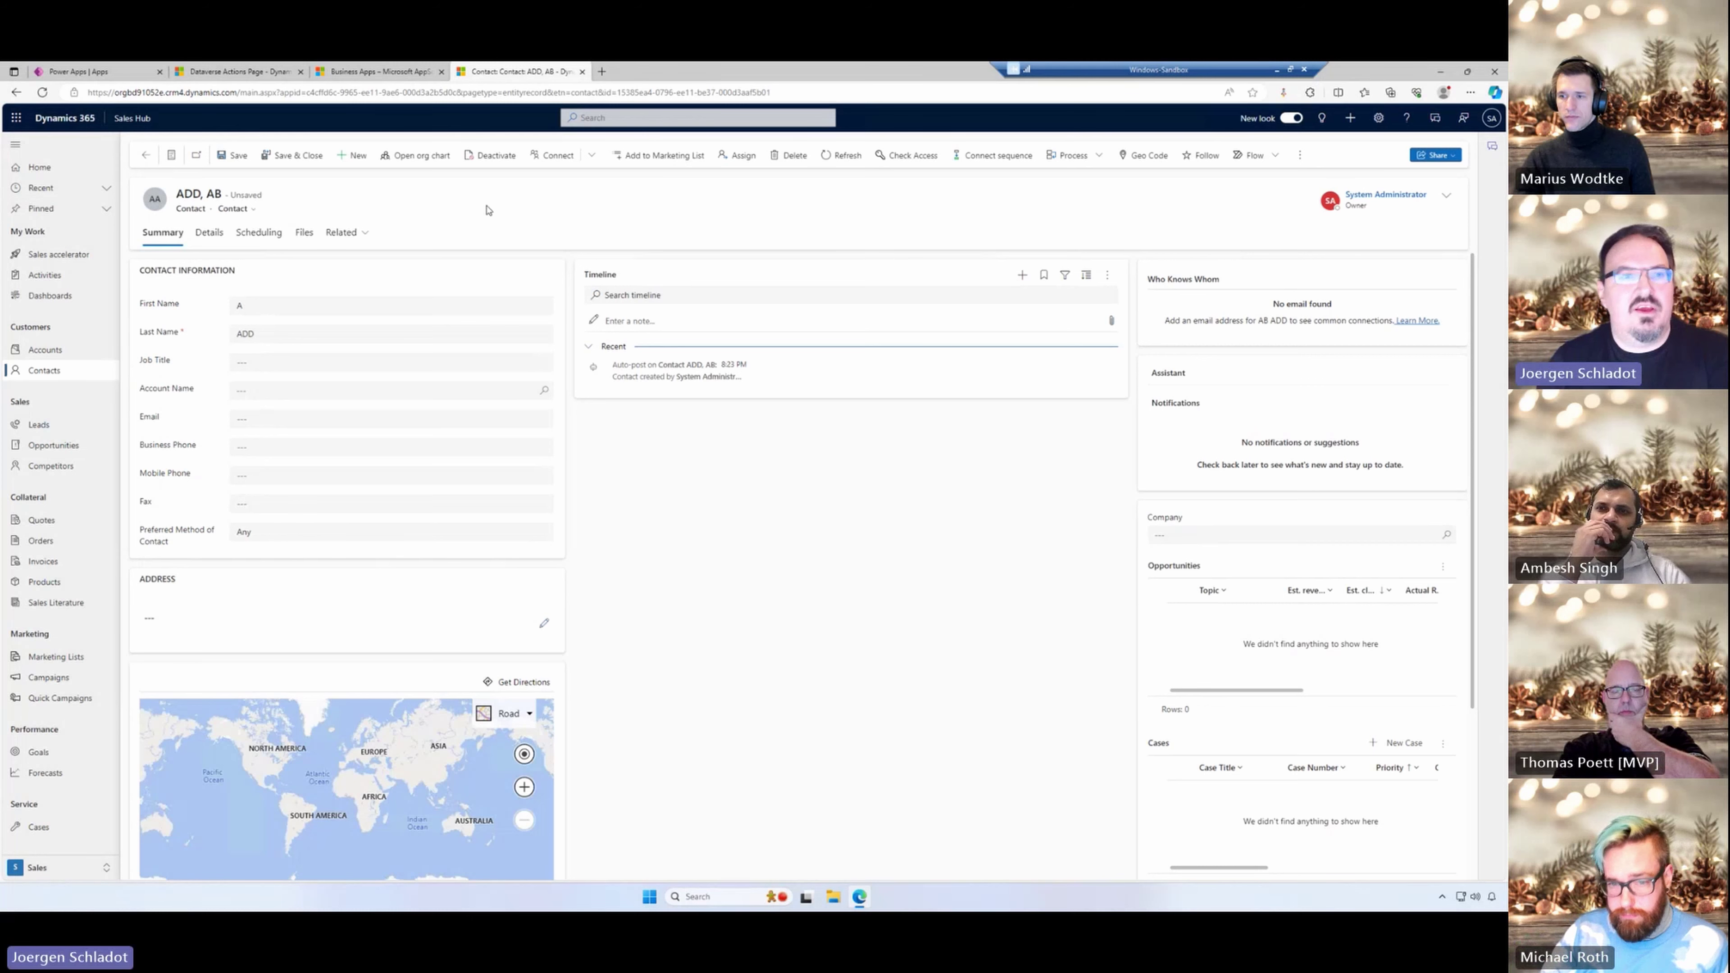
- Switch to Power Apps, open the Account table's columns and start a new column with the Formula data type
click(111, 77)
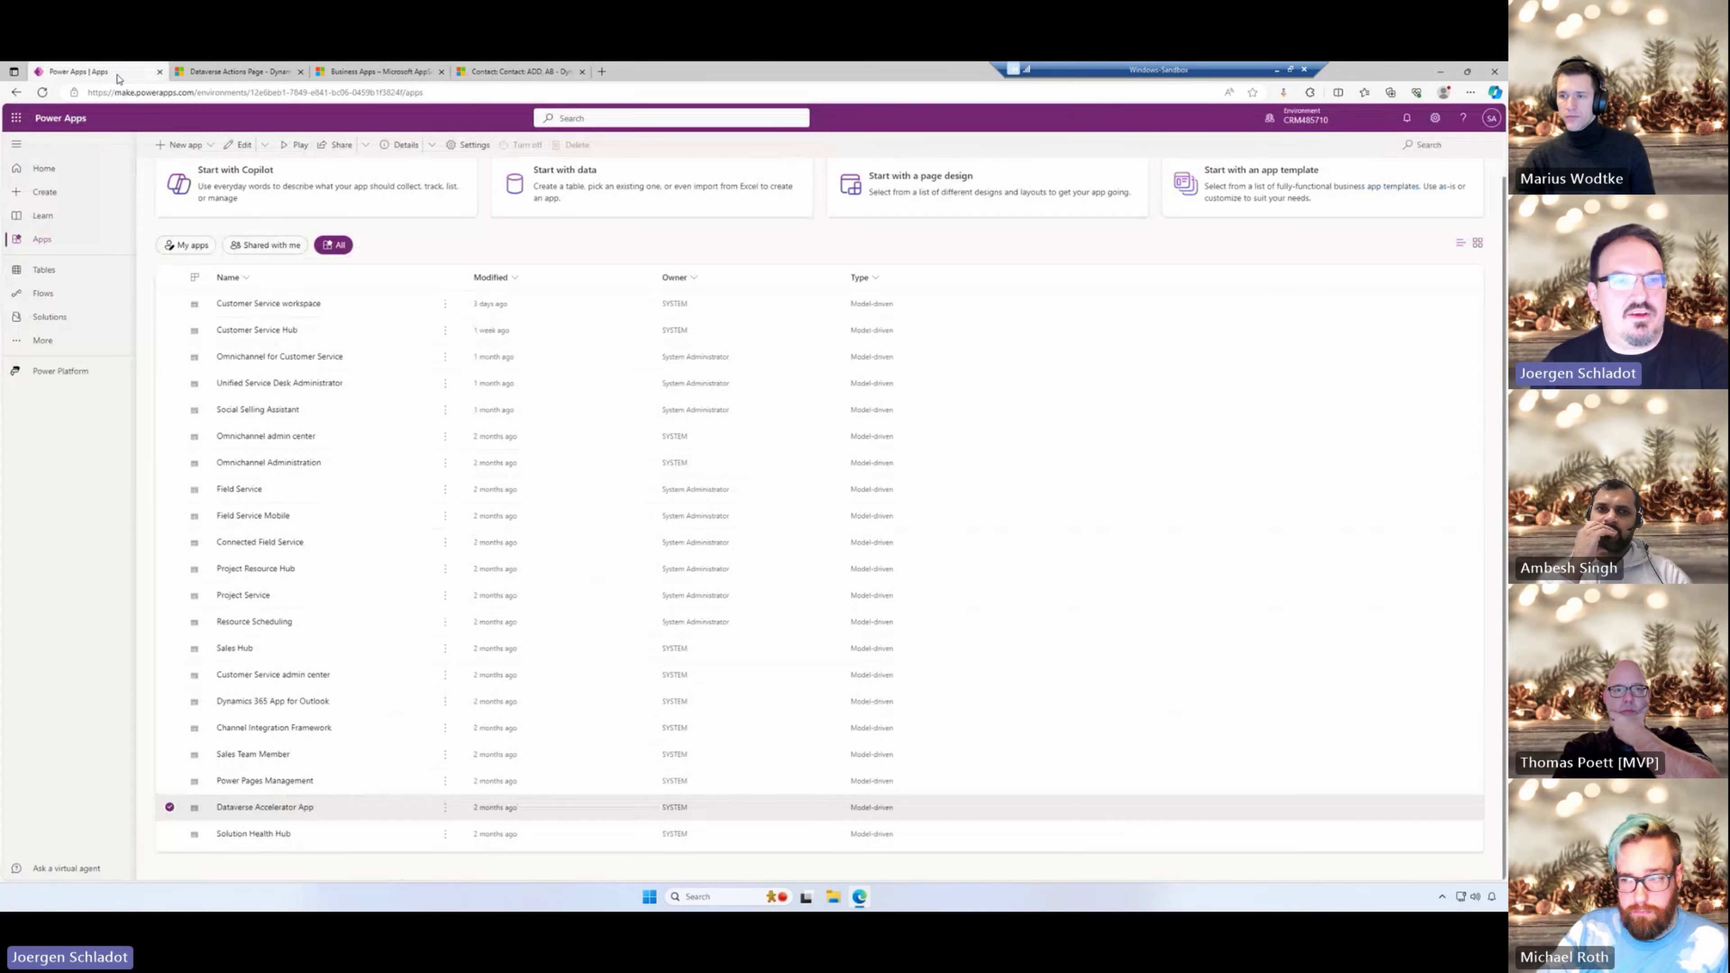
click(54, 269)
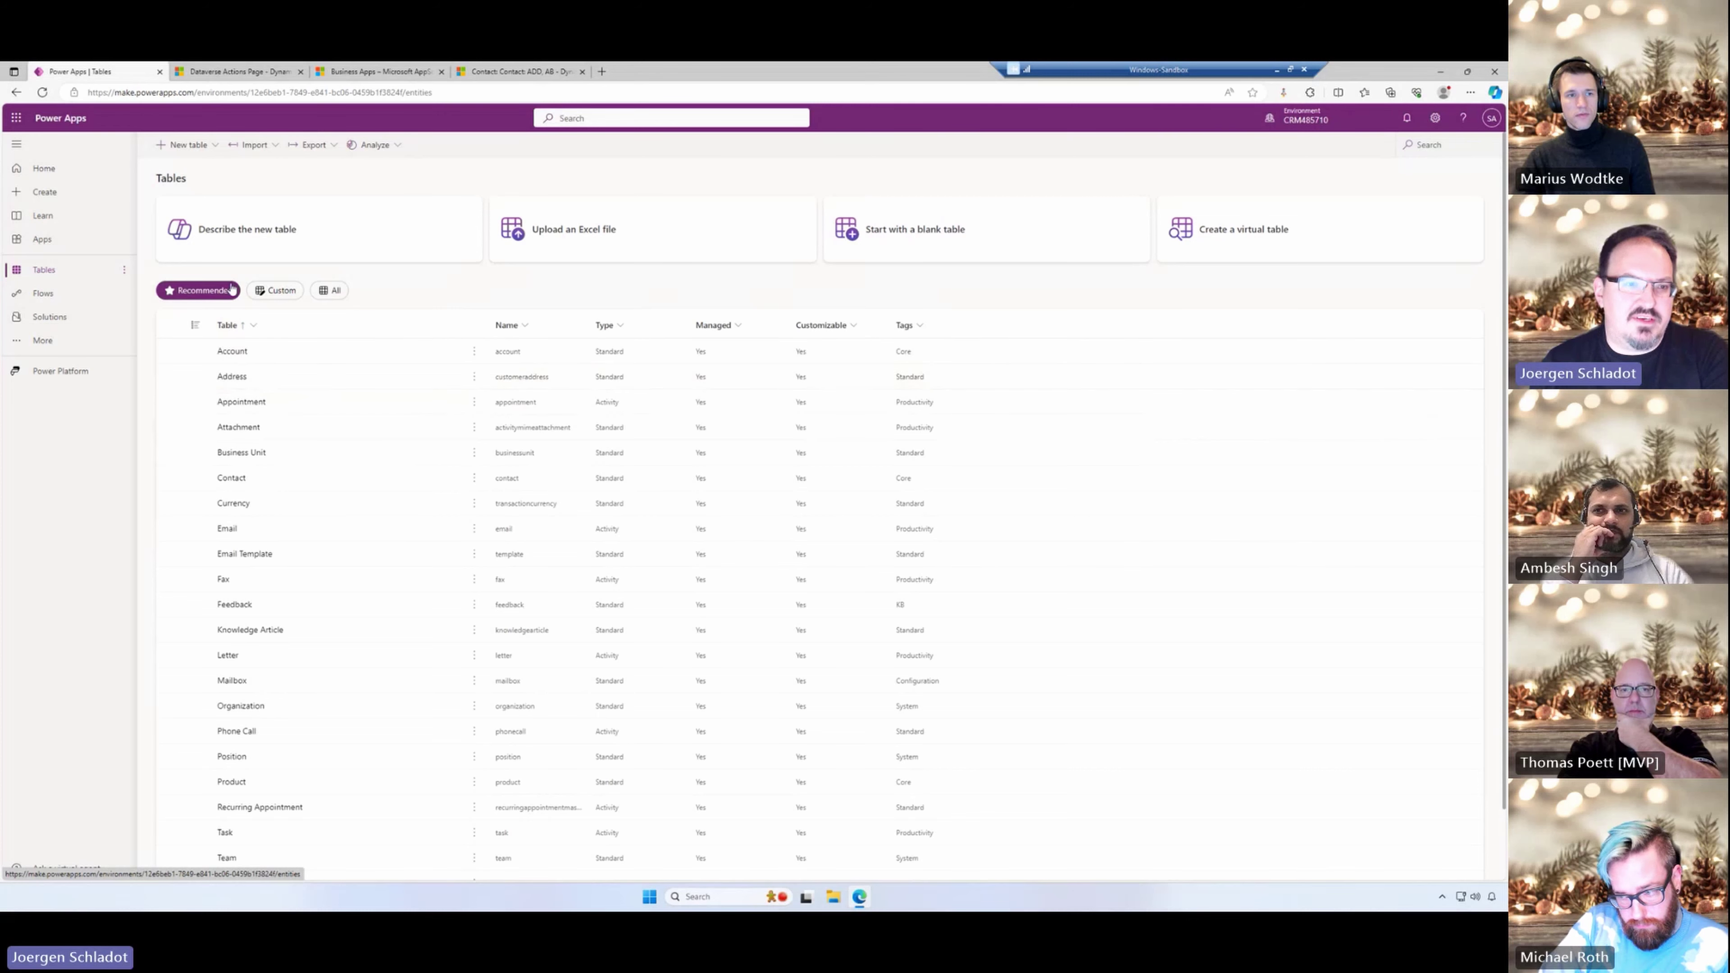
click(235, 353)
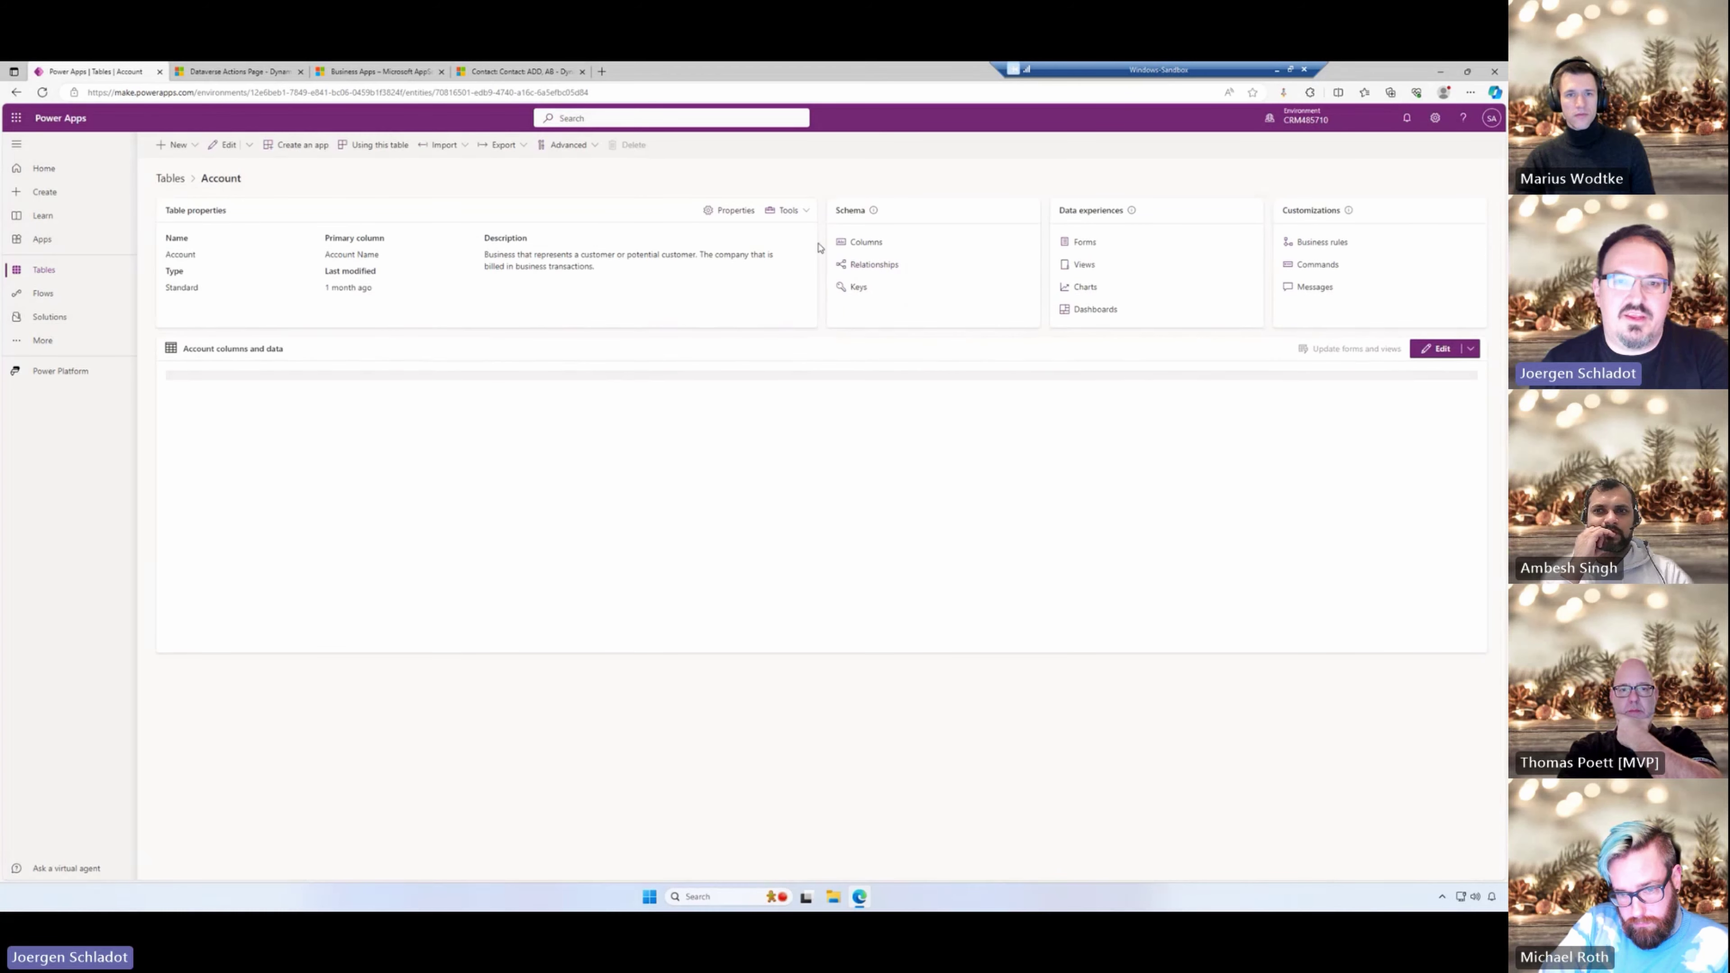
click(860, 242)
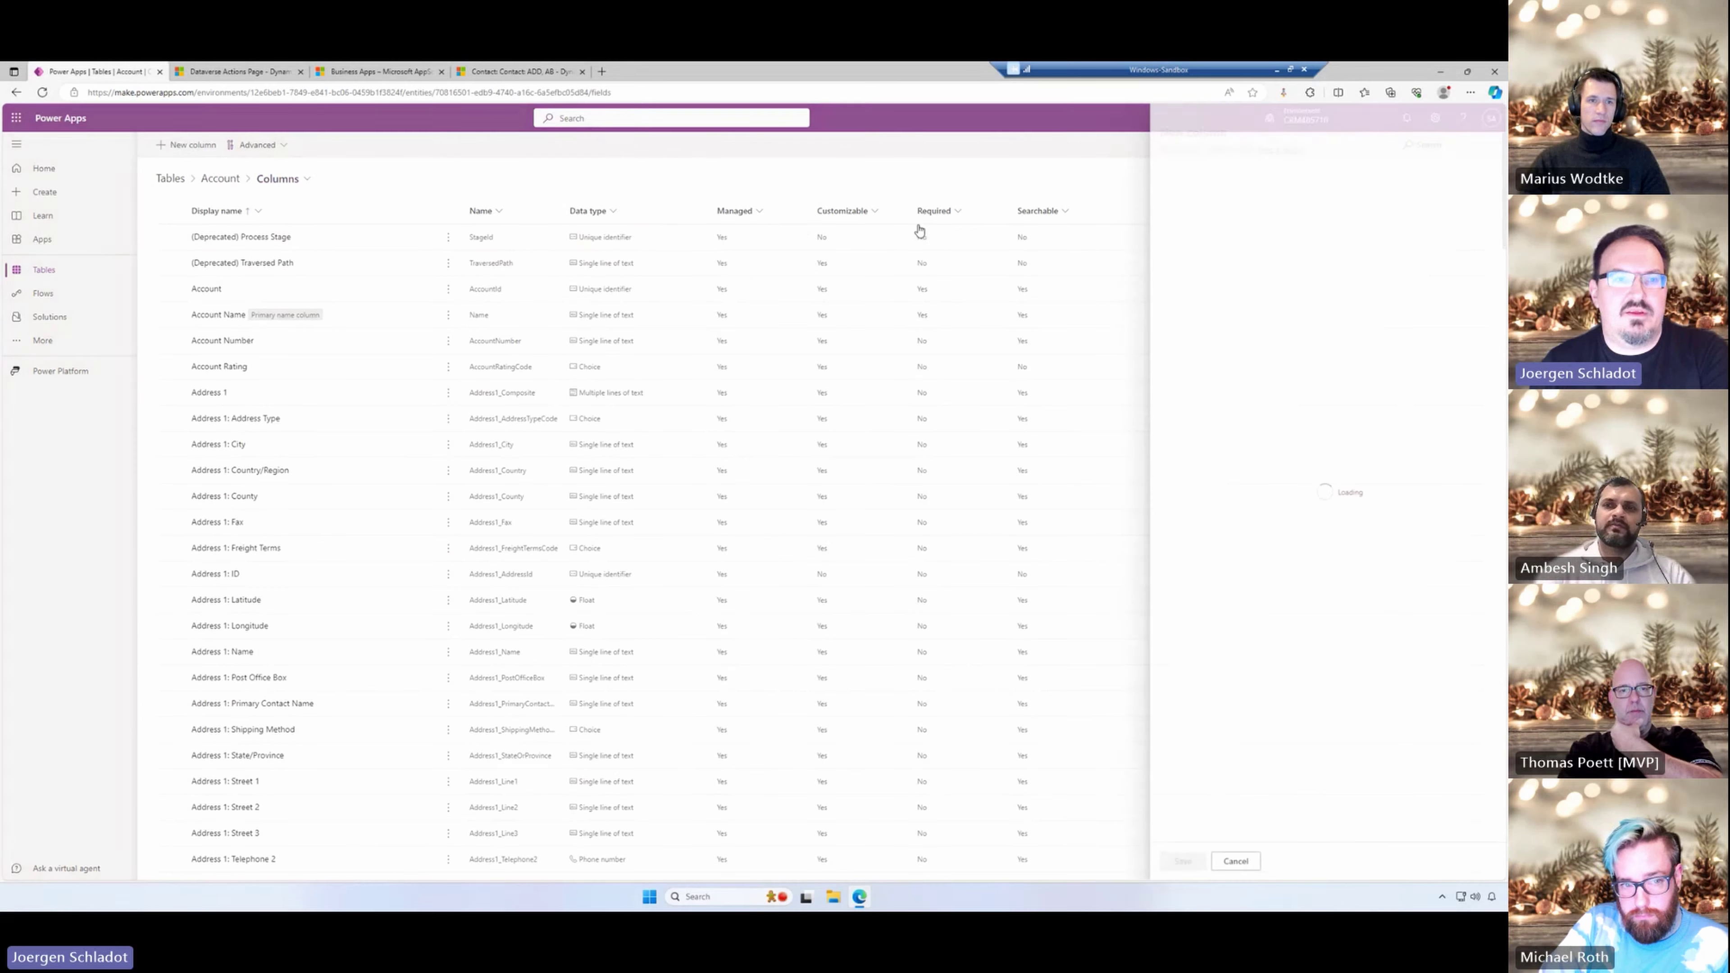
click(1229, 307)
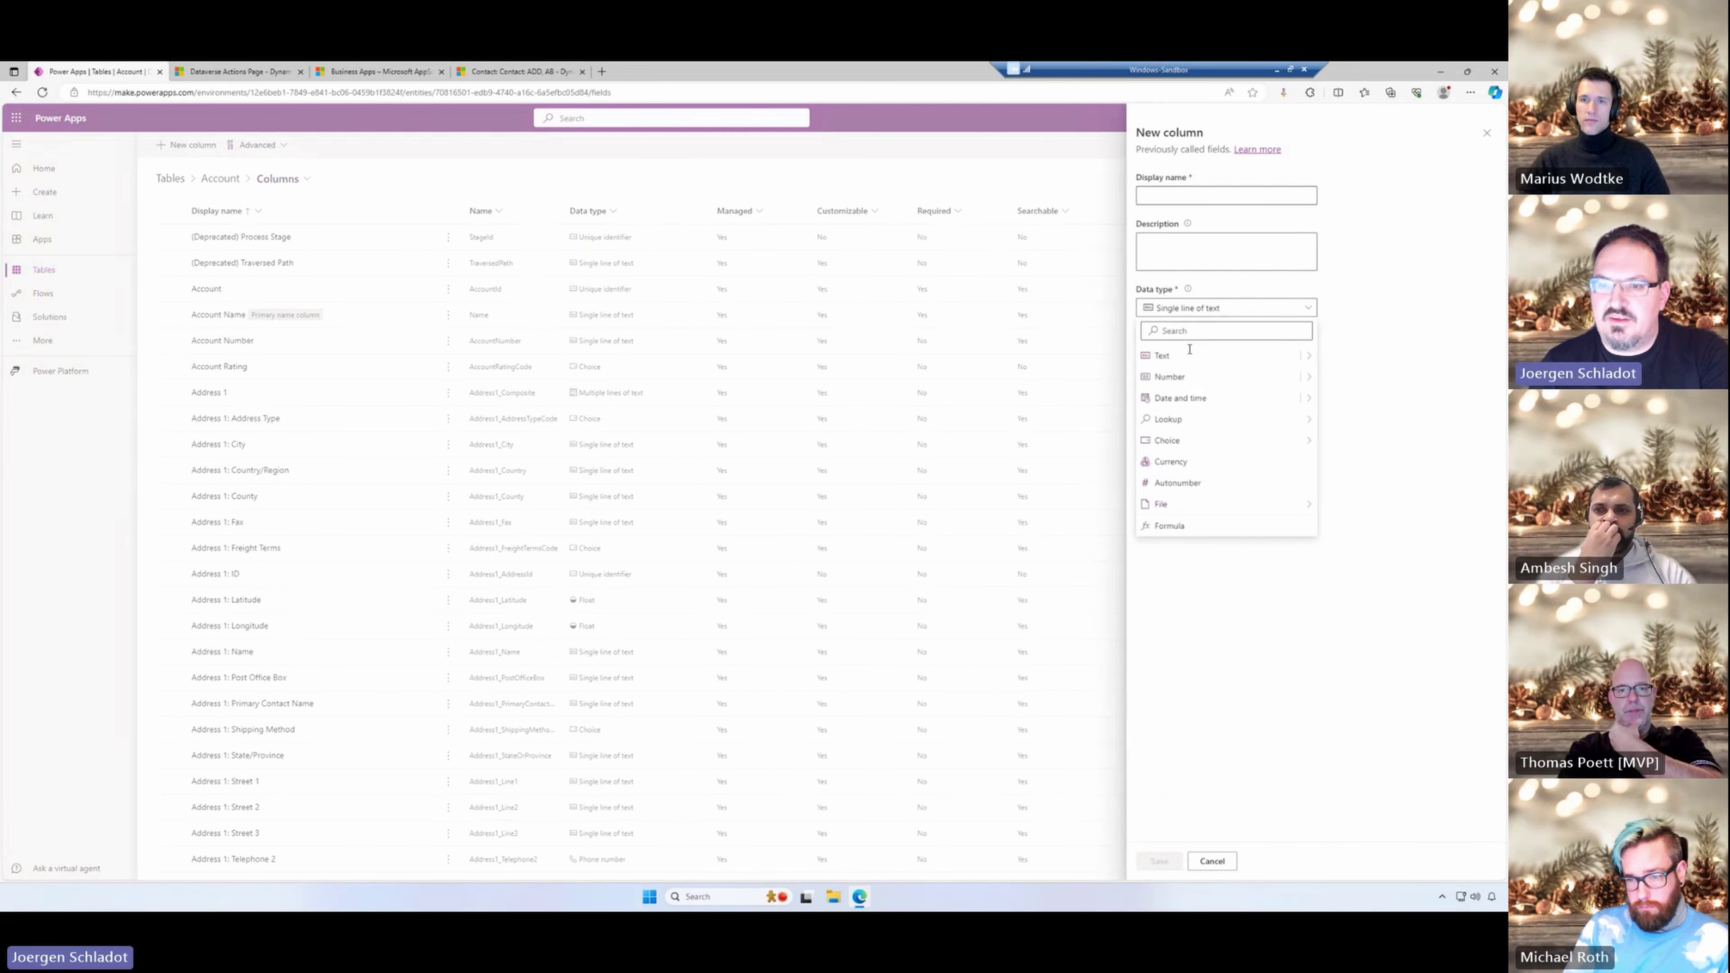
click(1175, 528)
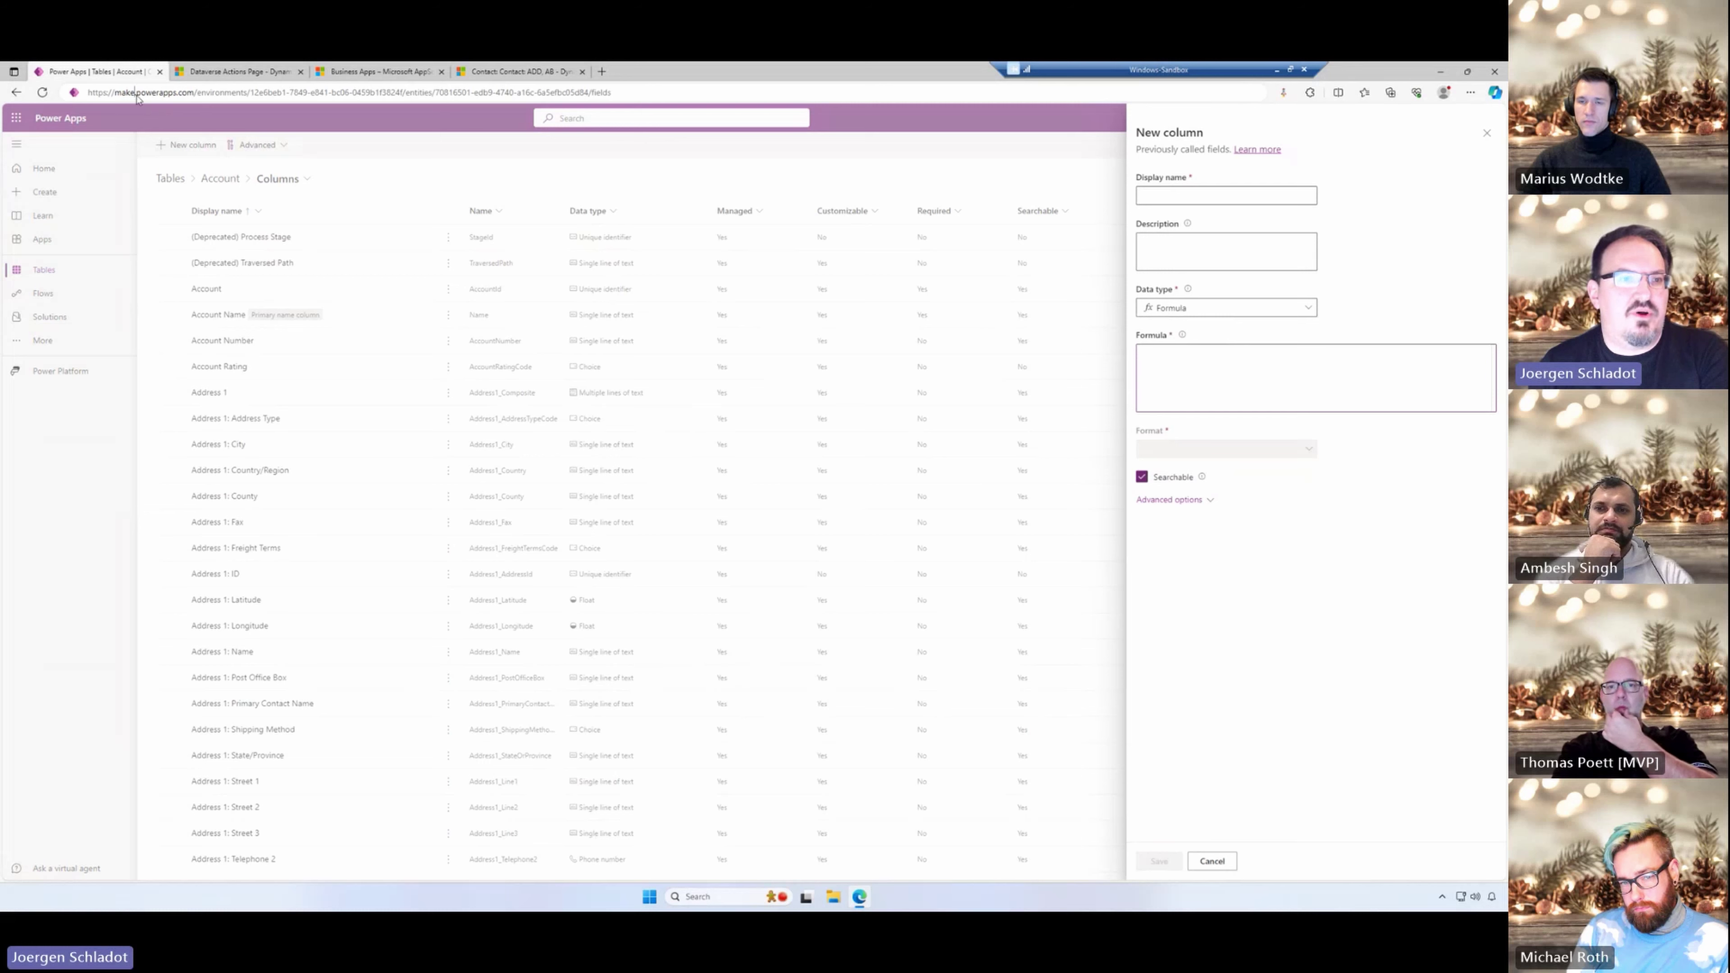
- Reload the Account columns page in the preview portal by changing the address to make.preview.powerapps.com
double_click(156, 93)
key(Left)
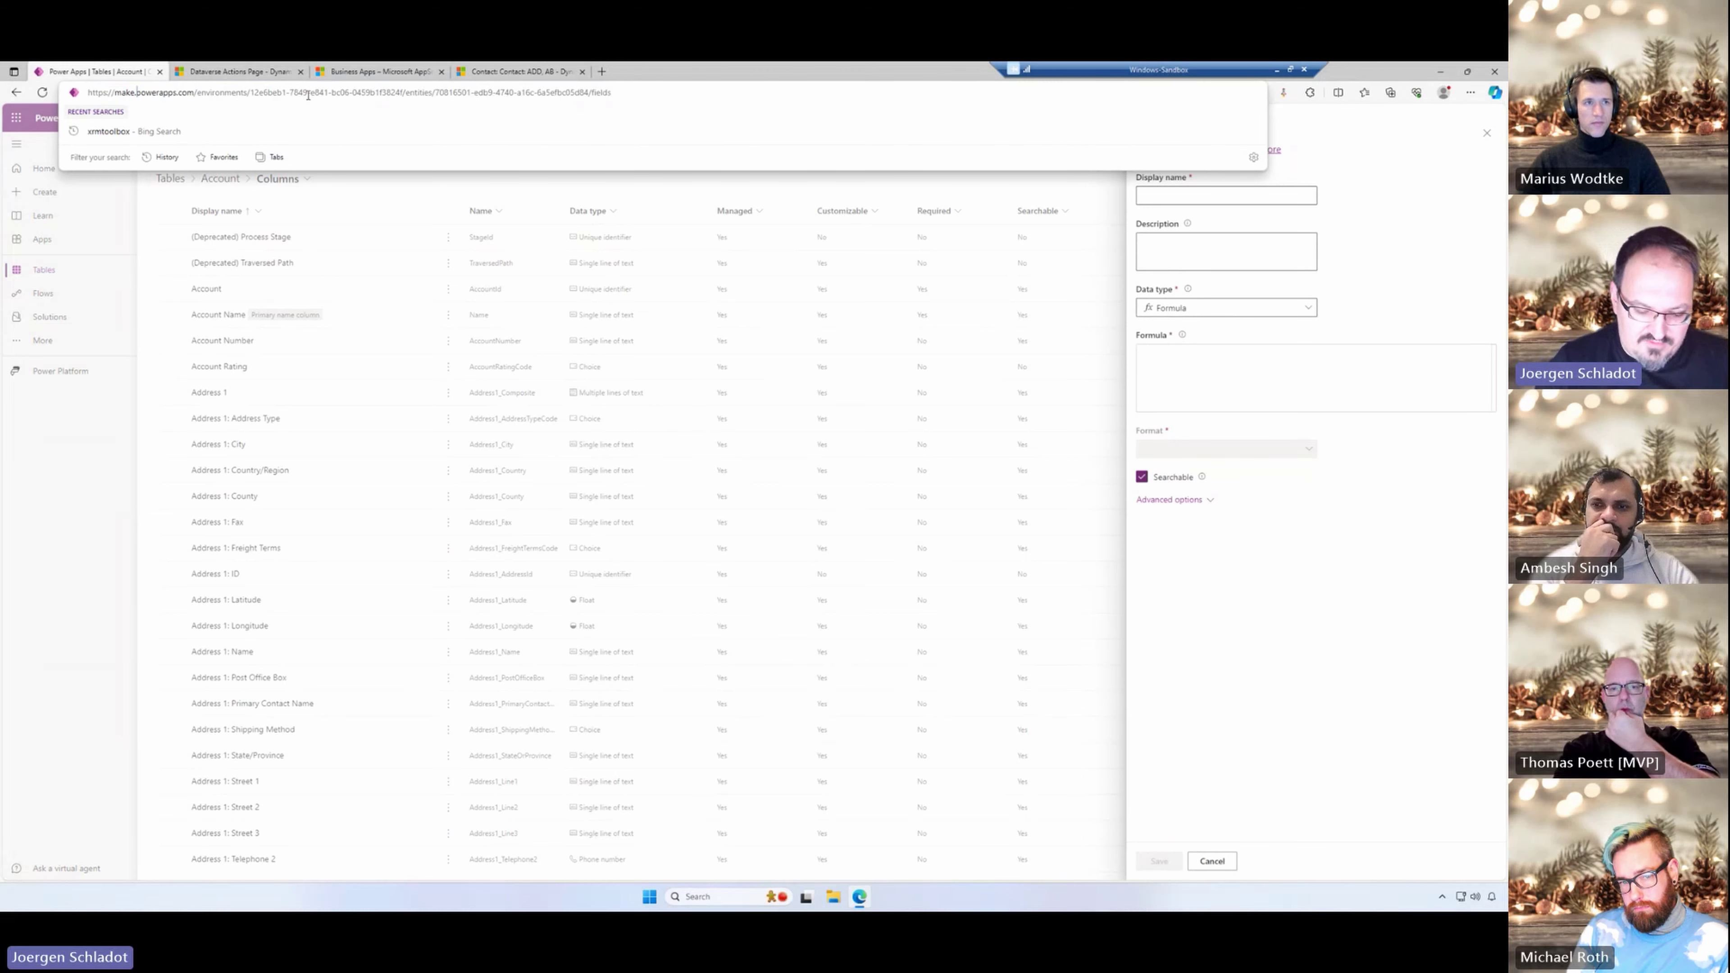
text(preview.)
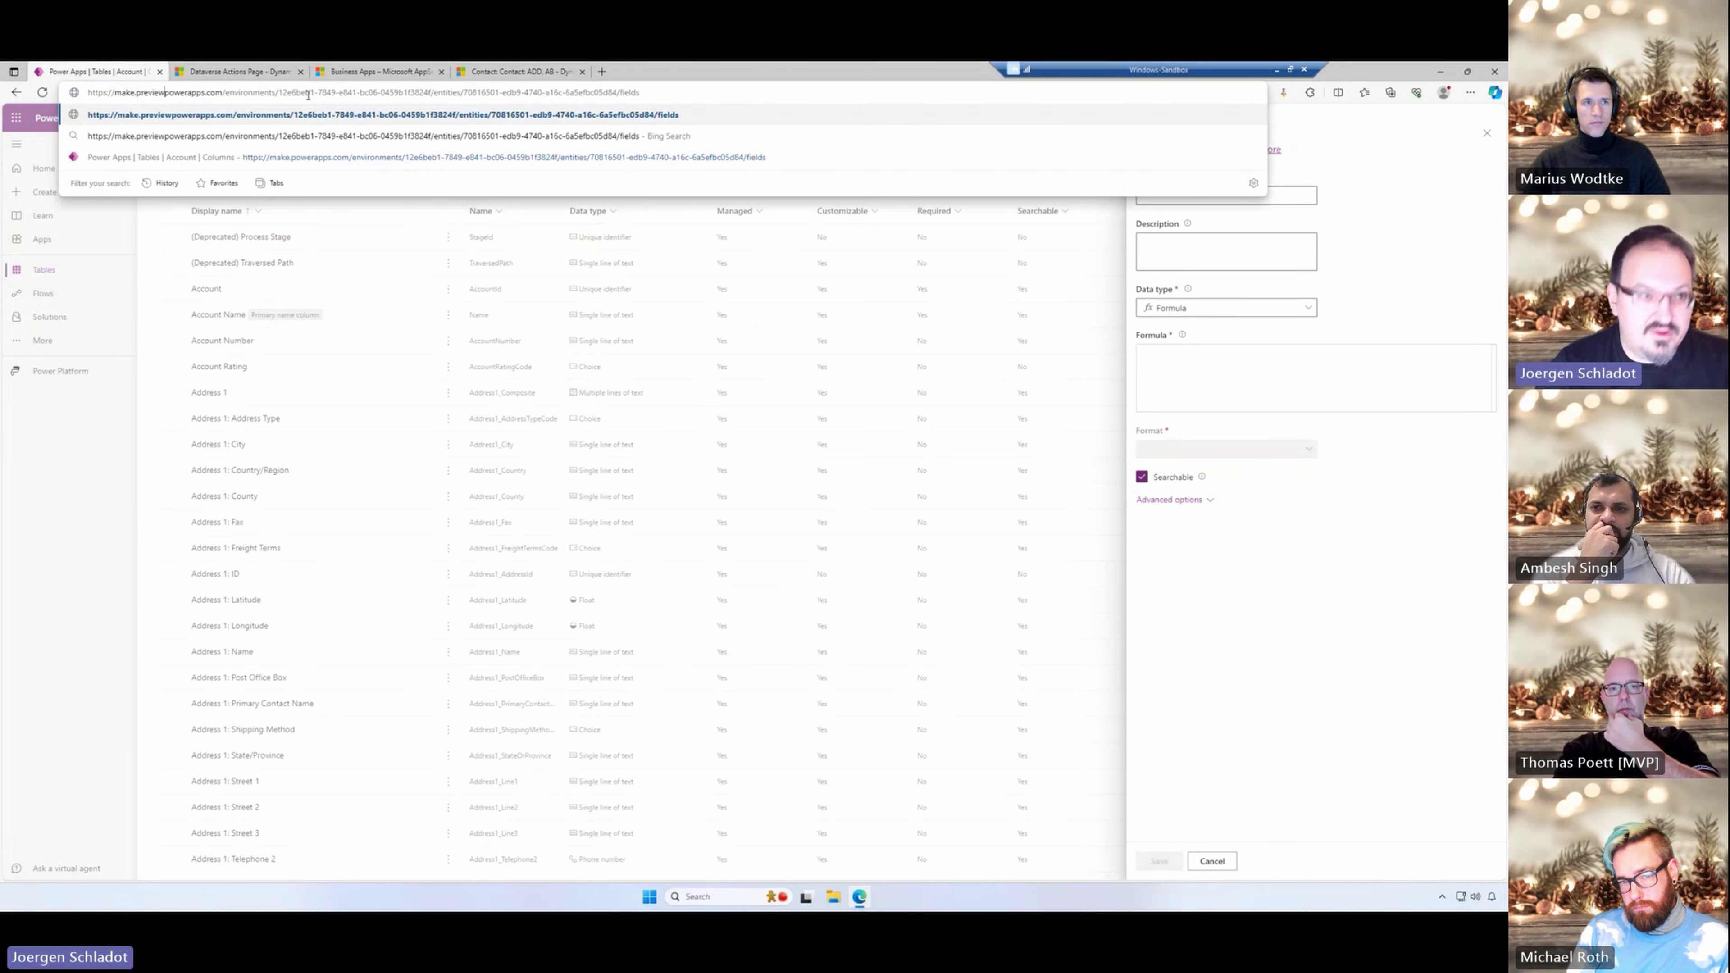
key(Return)
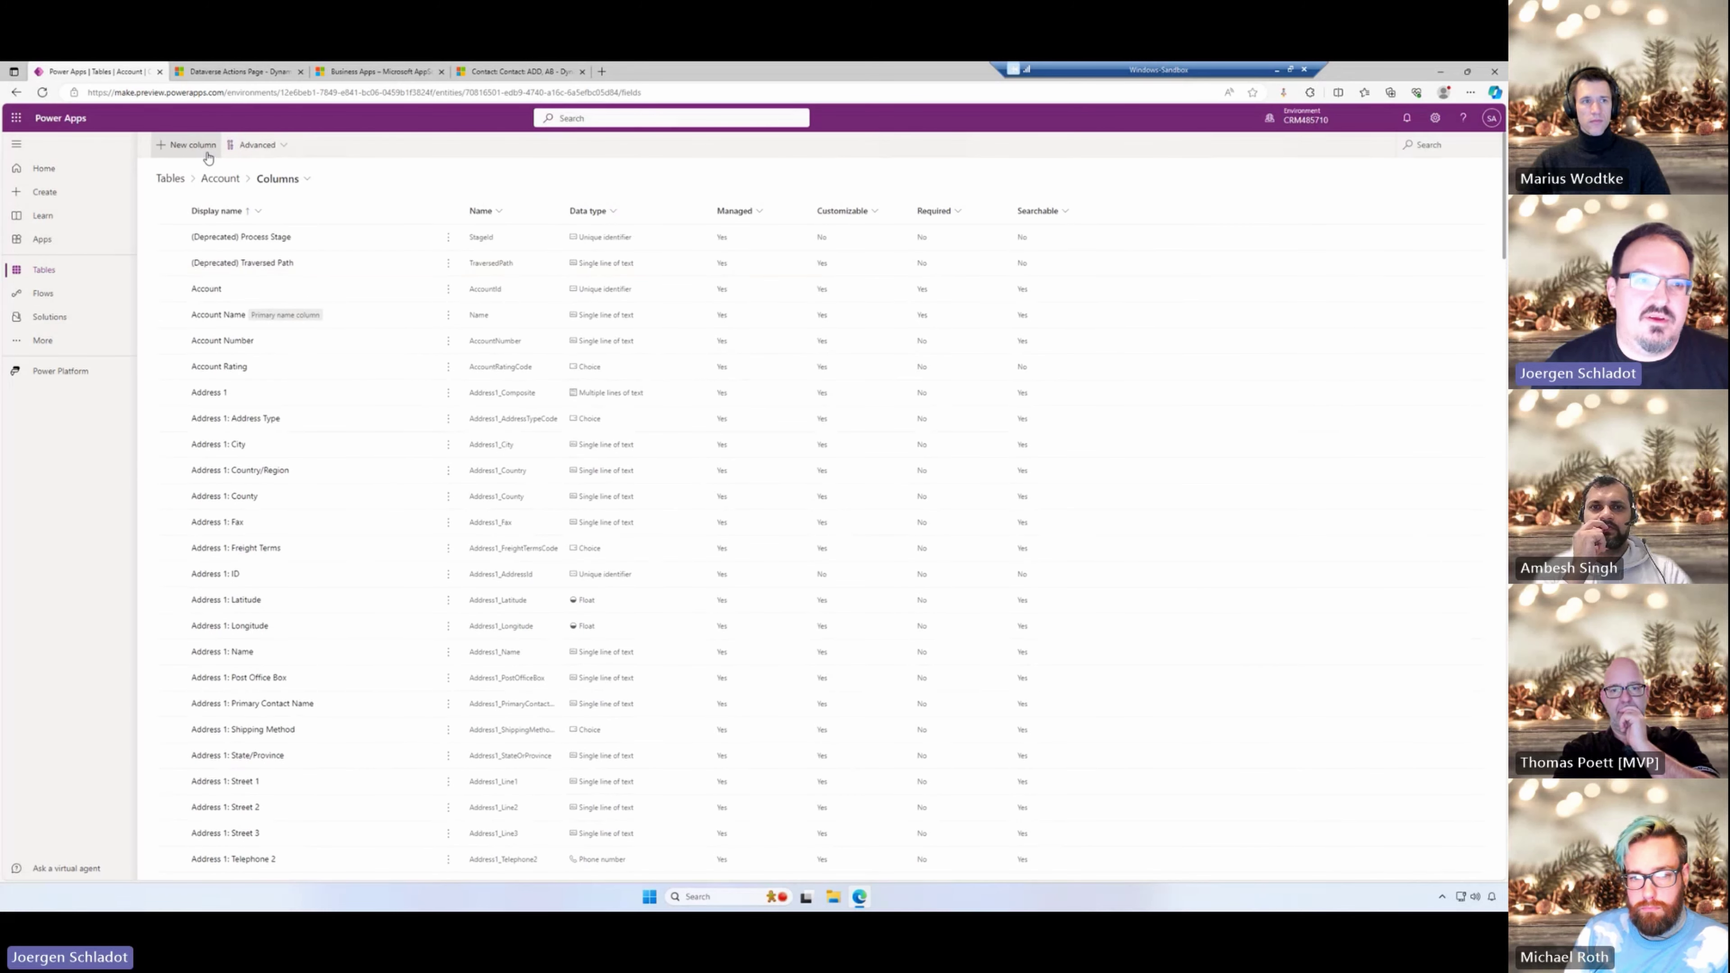
- Start a new column in the Account table with the Formula data type and choose Get formula suggestions (Preview)
click(208, 156)
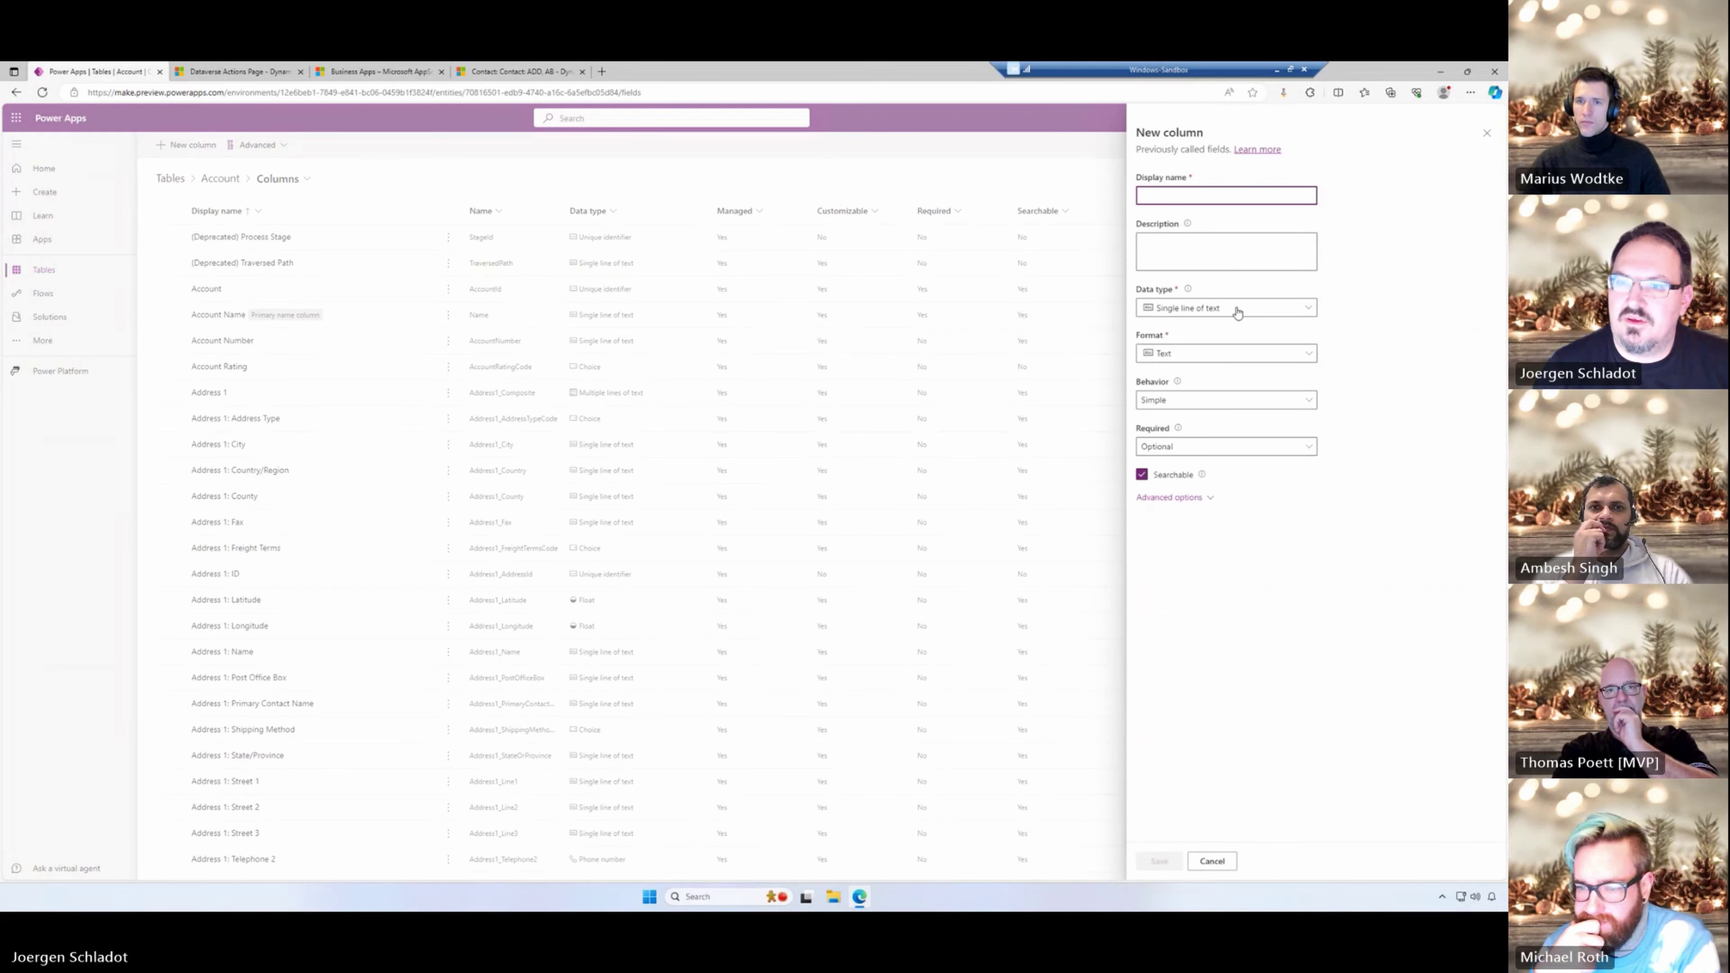
click(1236, 309)
click(1189, 526)
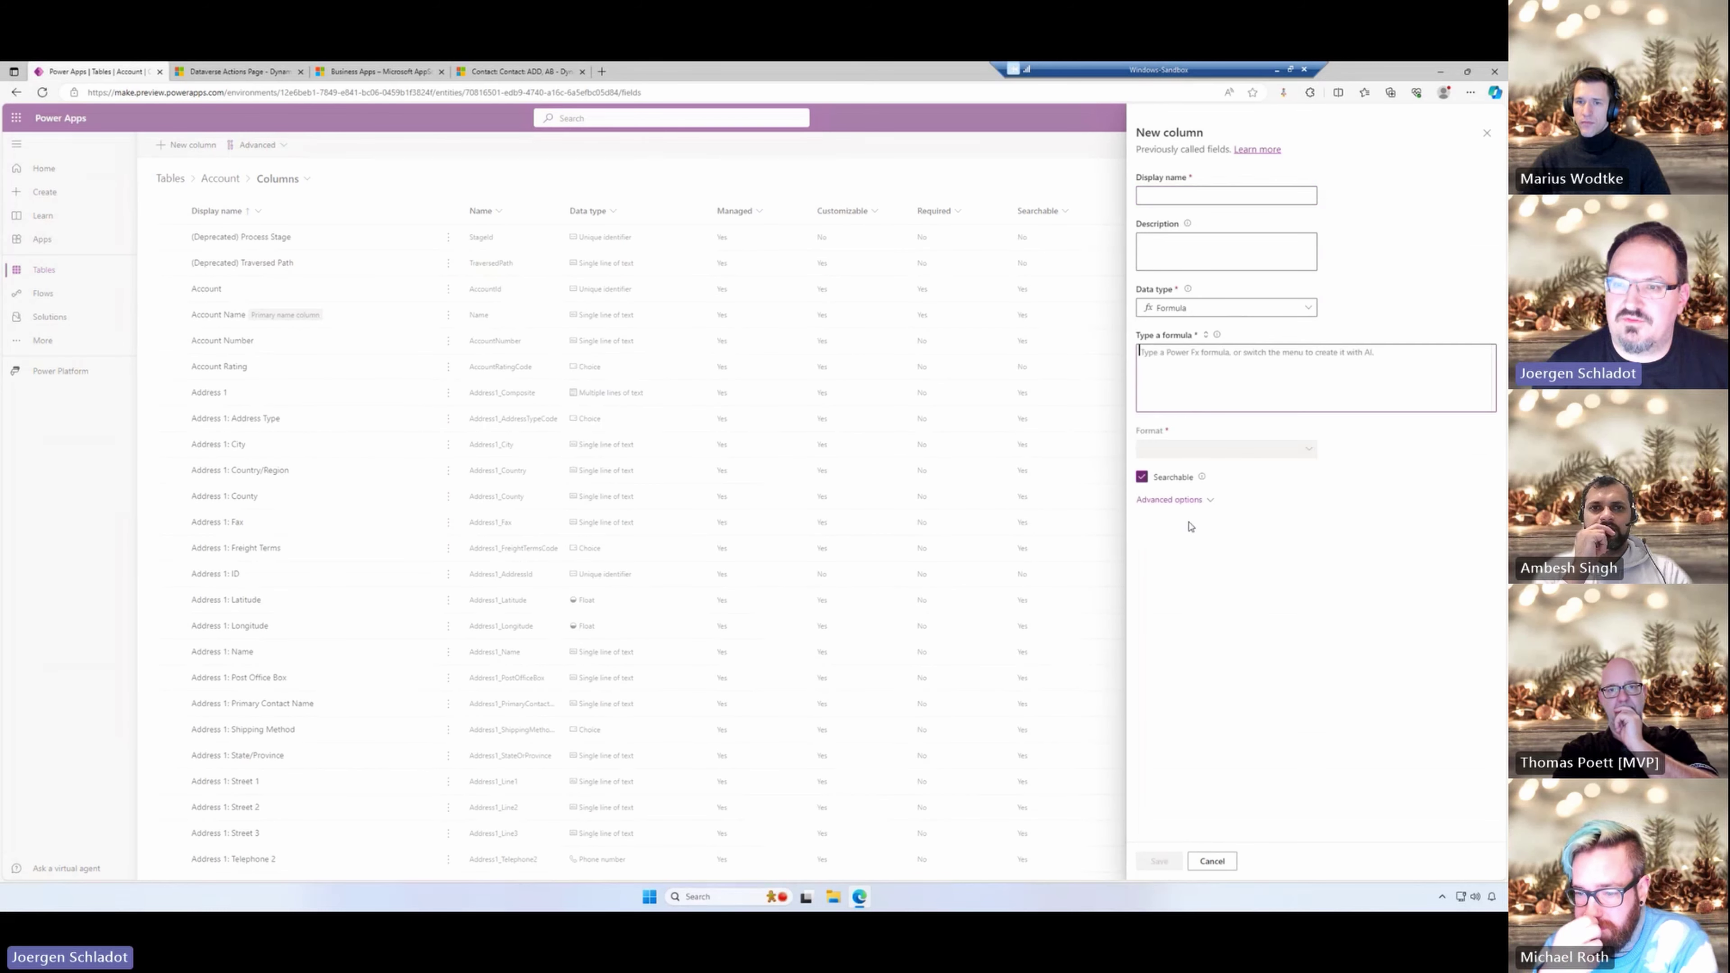
click(1206, 336)
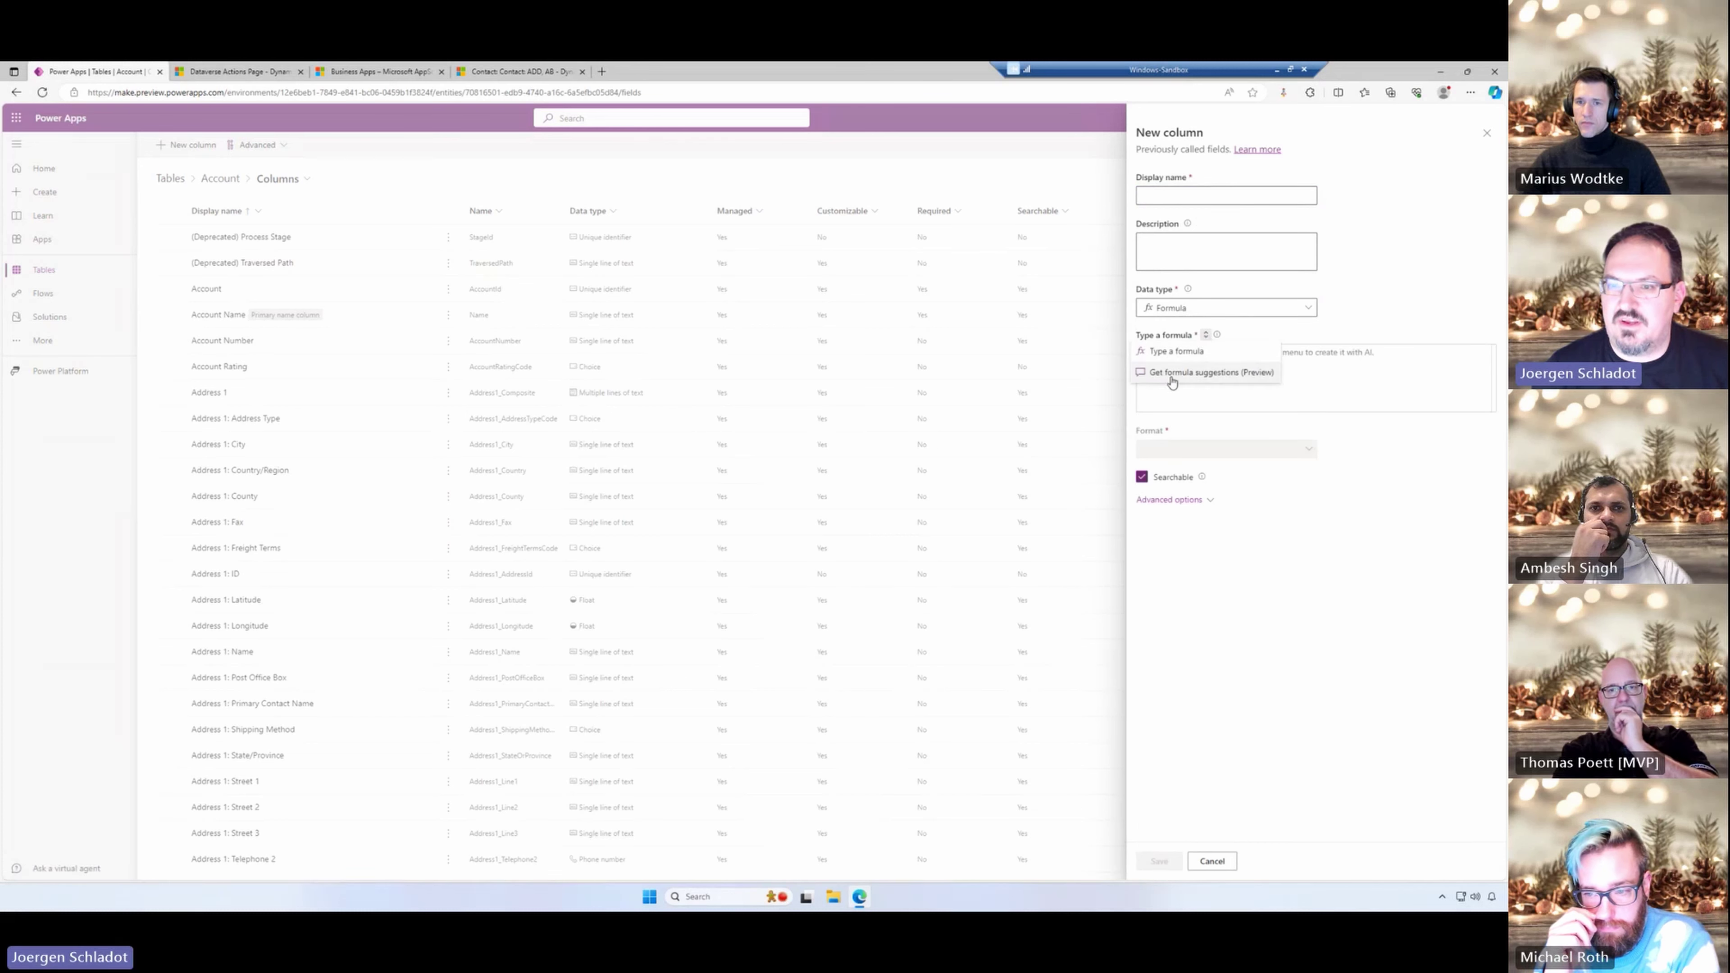
click(1207, 373)
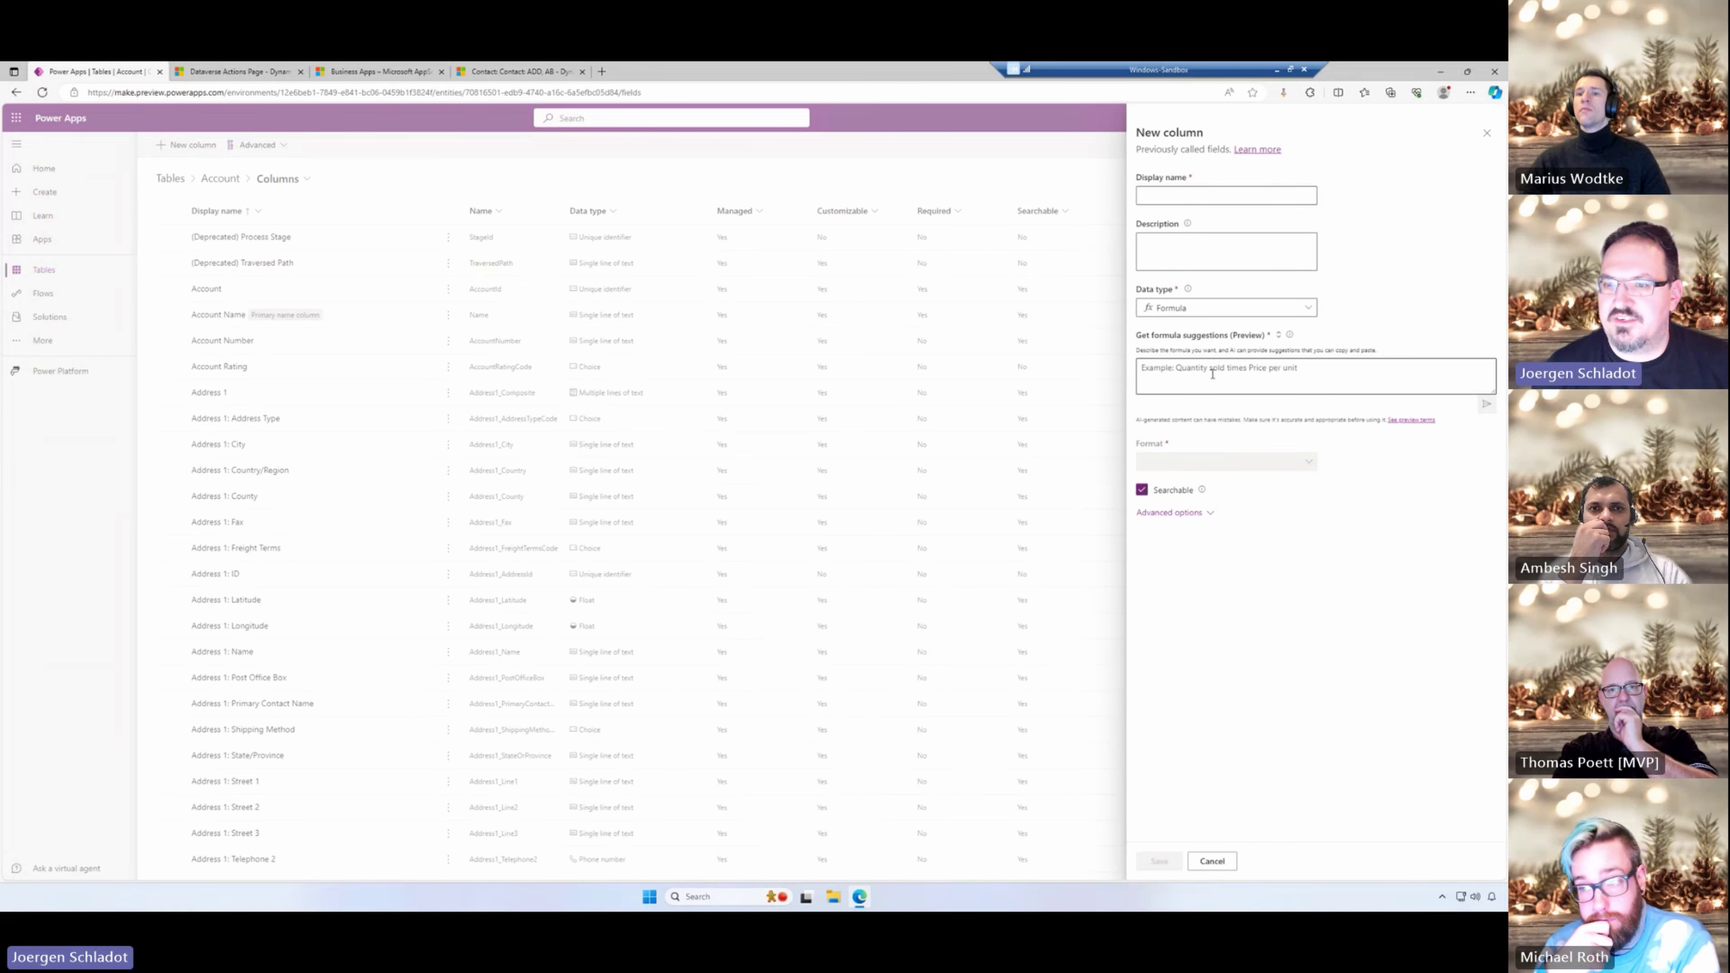